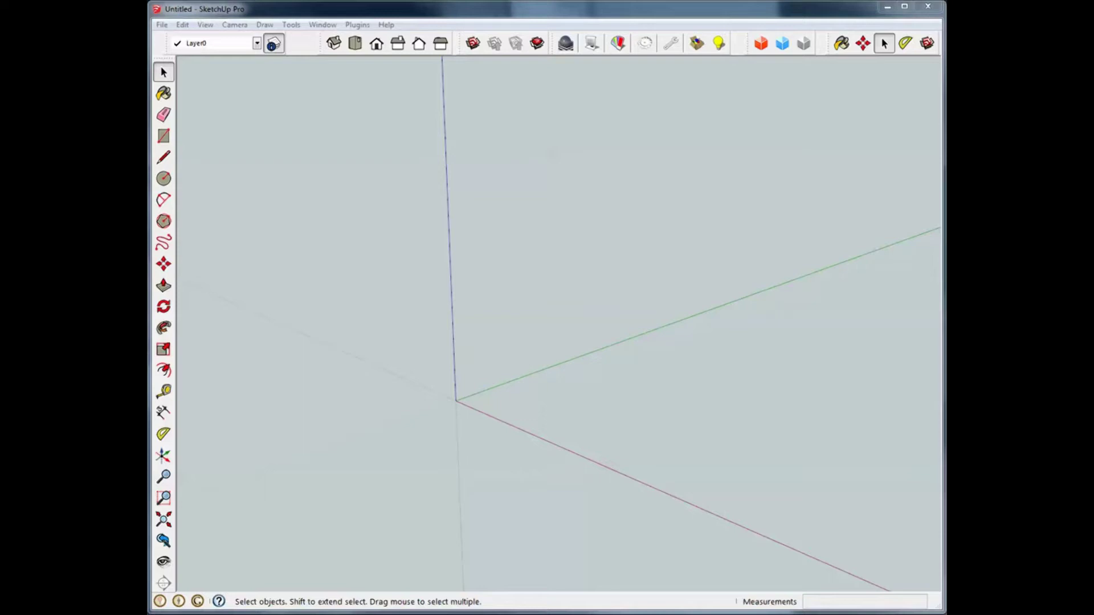
Draw a circle at the origin with a radius of about 9 11/16" and push/pull it up about 61 7/16" into a cylinder
key("c")
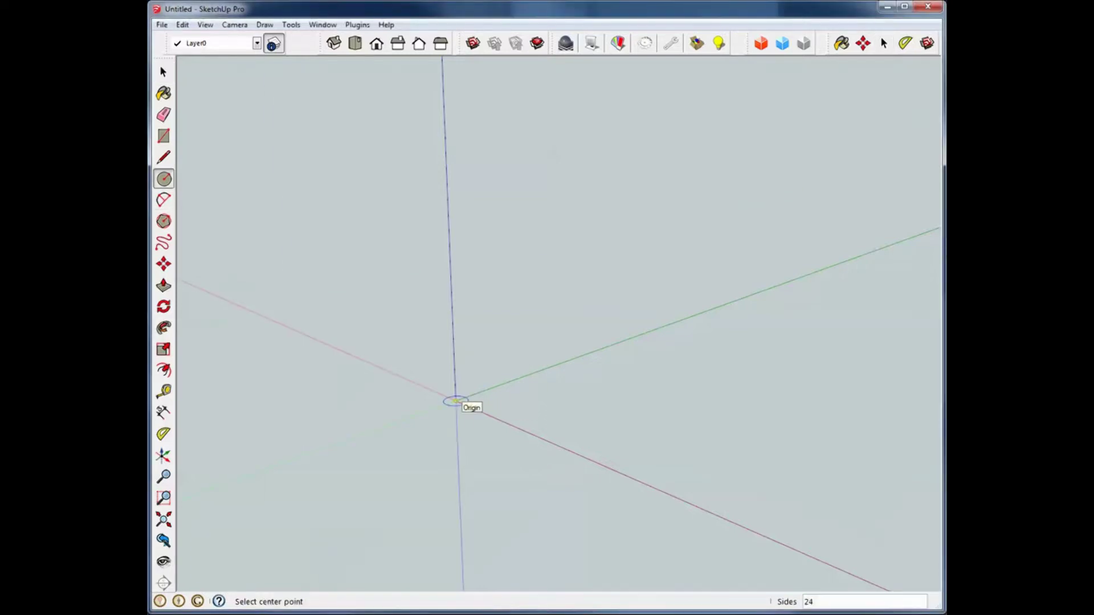
left_click(456, 402)
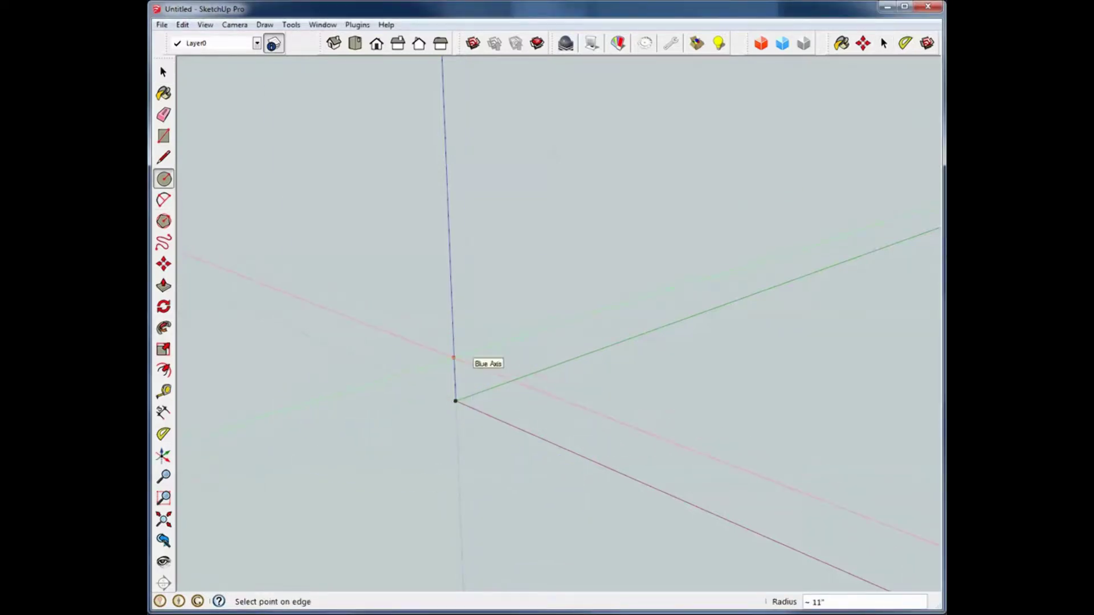
left_click(494, 400)
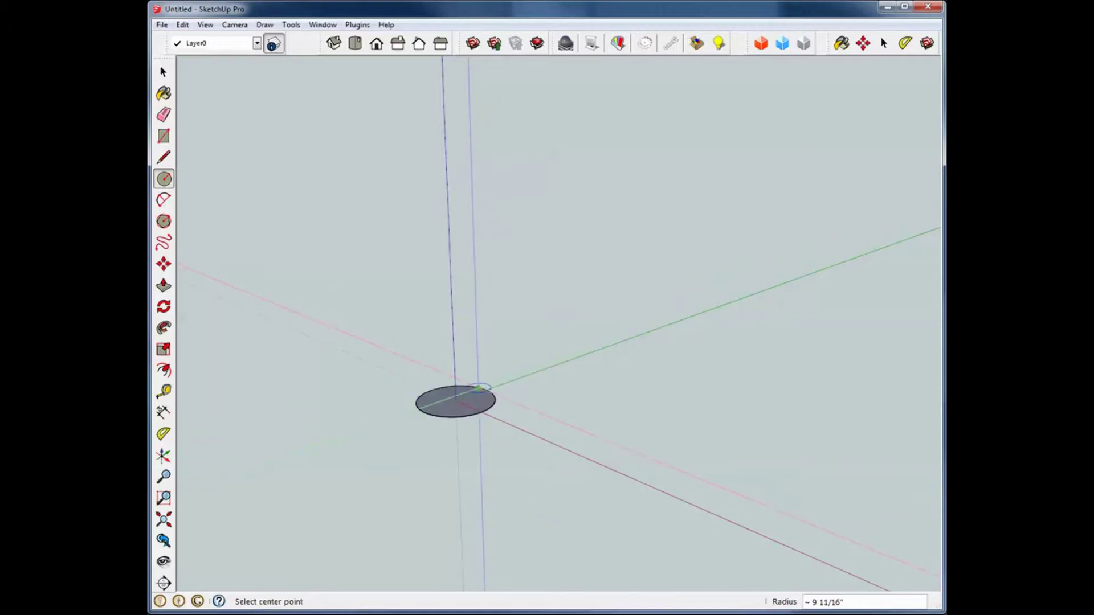
key("space")
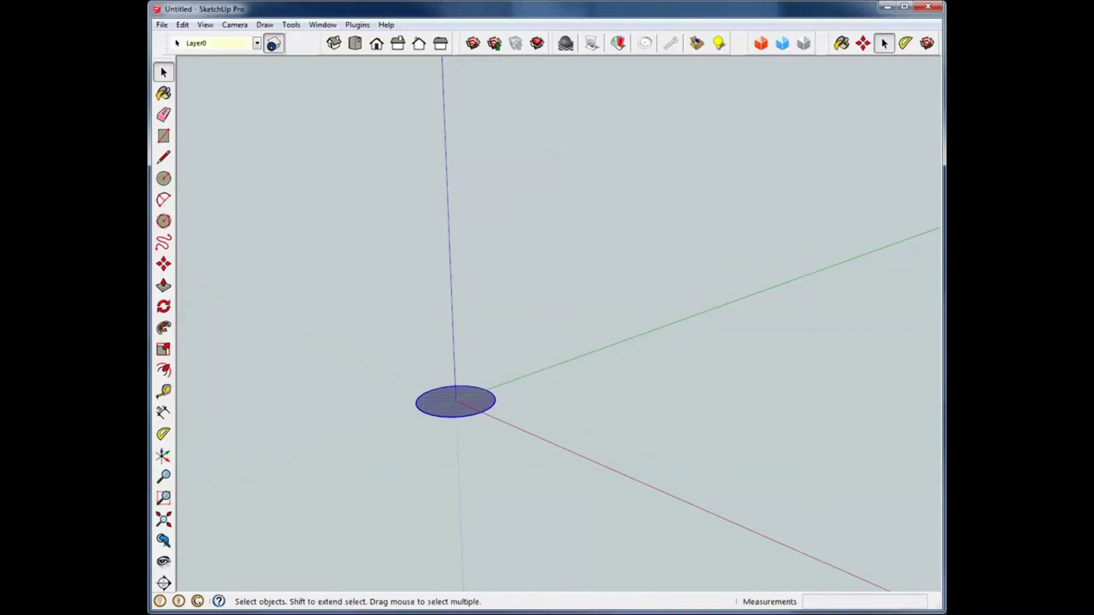
key("p")
left_click(456, 401)
left_click(445, 147)
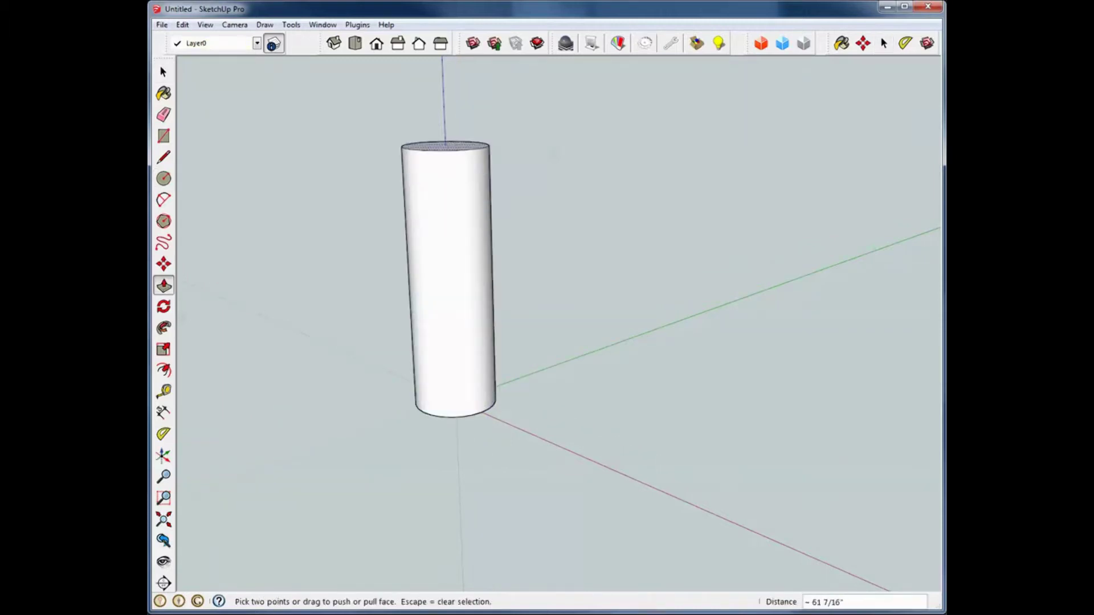
key("space")
Copy the whole cylinder about 32 1/2" away from the original along the red axis
middle_click_drag(552, 152, 576, 219)
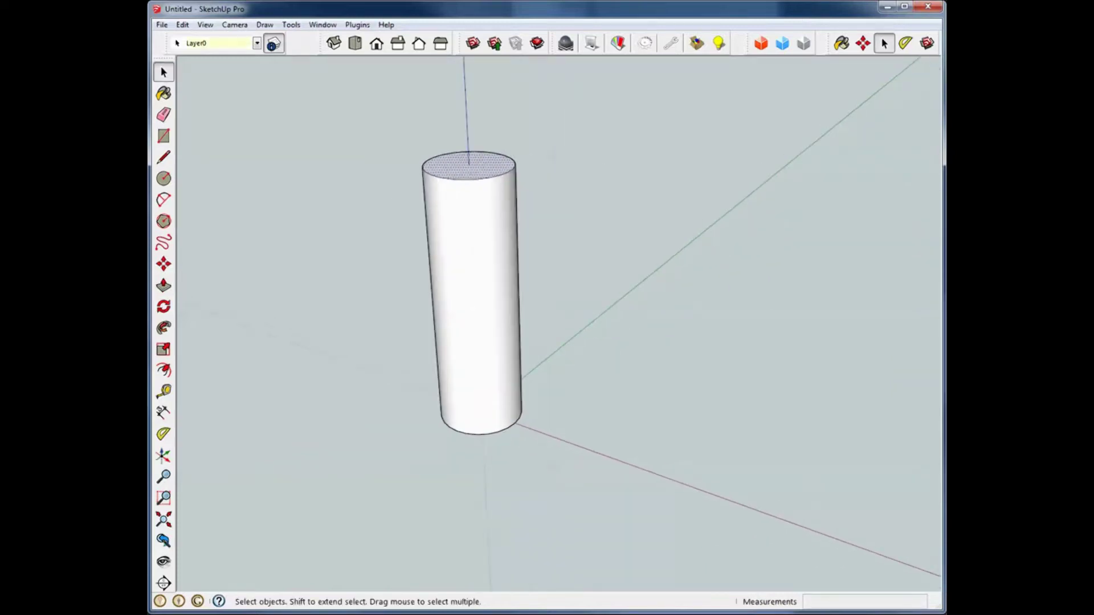
middle_click_drag(570, 285, 609, 285)
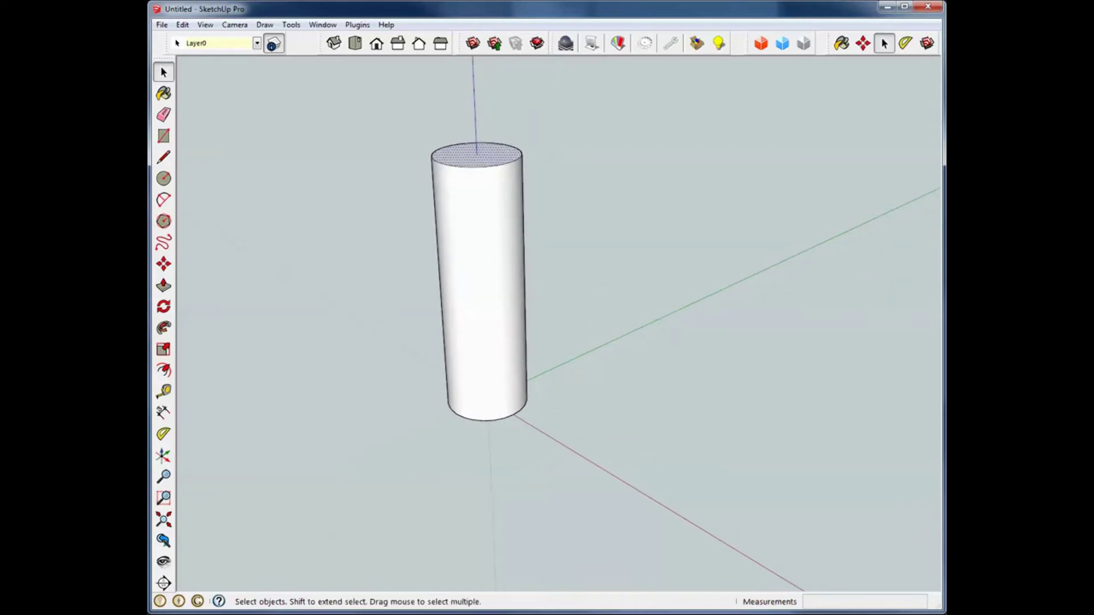
left_click_drag(368, 84, 594, 487)
key("m")
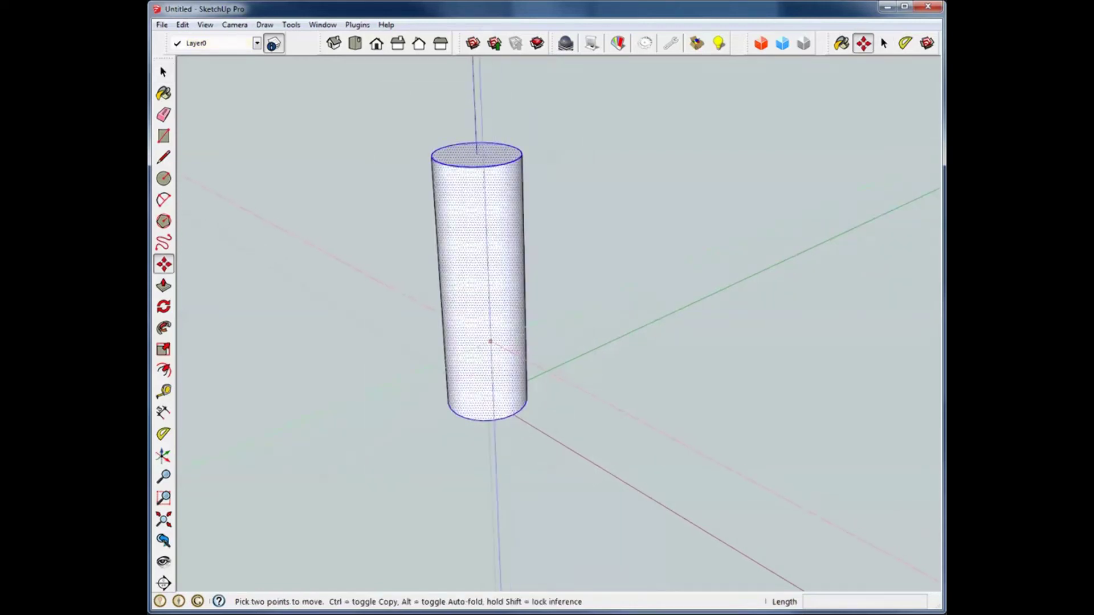
left_click(491, 351)
key("ctrl")
left_click(598, 386)
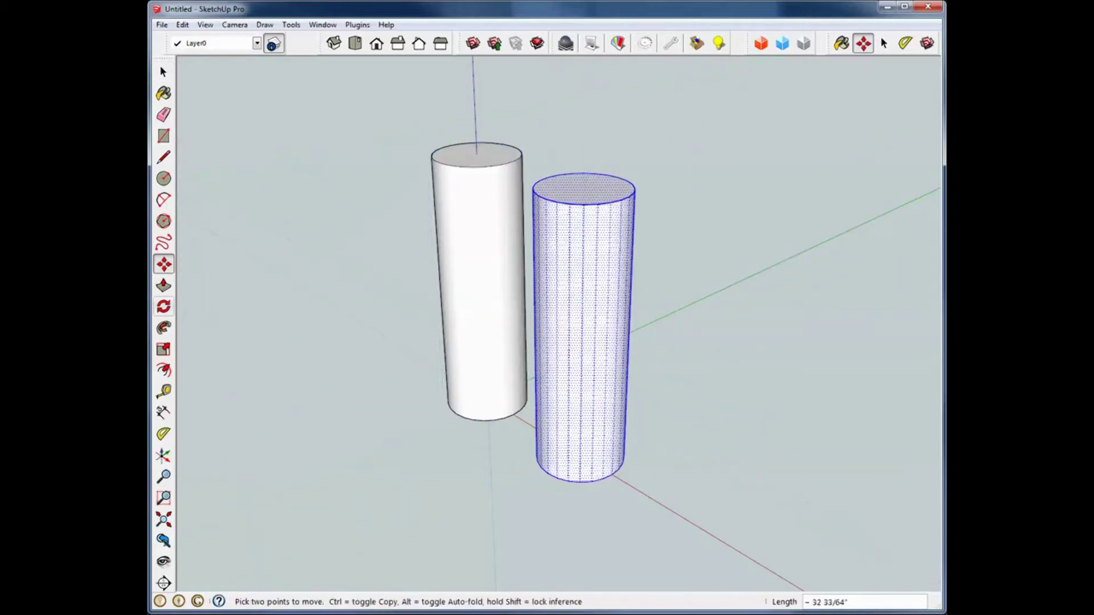
Rotate the copied cylinder 90 degrees so it lies horizontally
key("q")
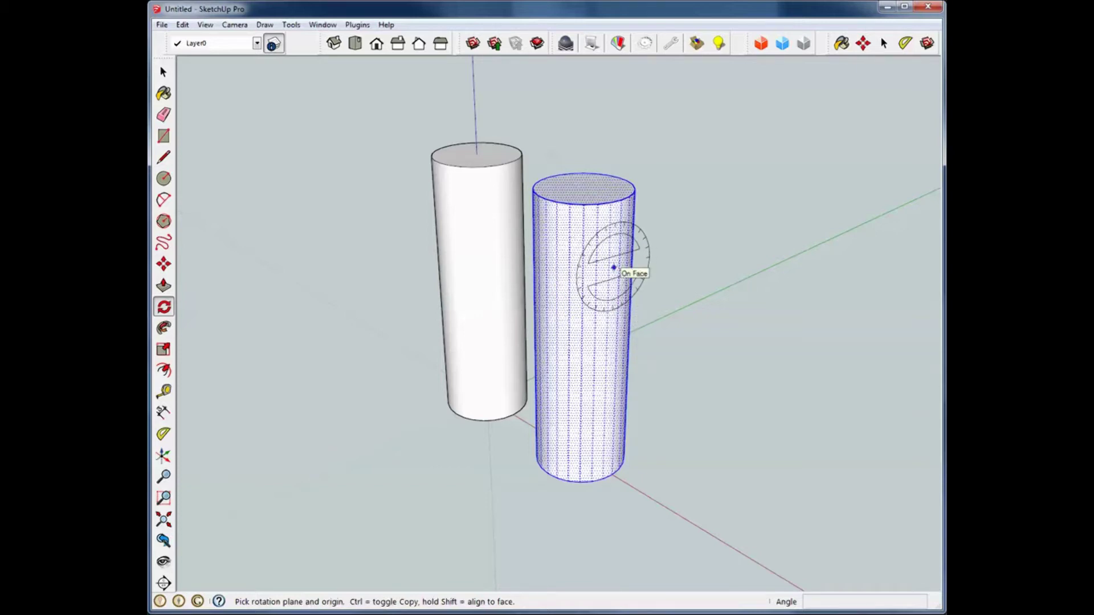
left_click(613, 267)
left_click(798, 213)
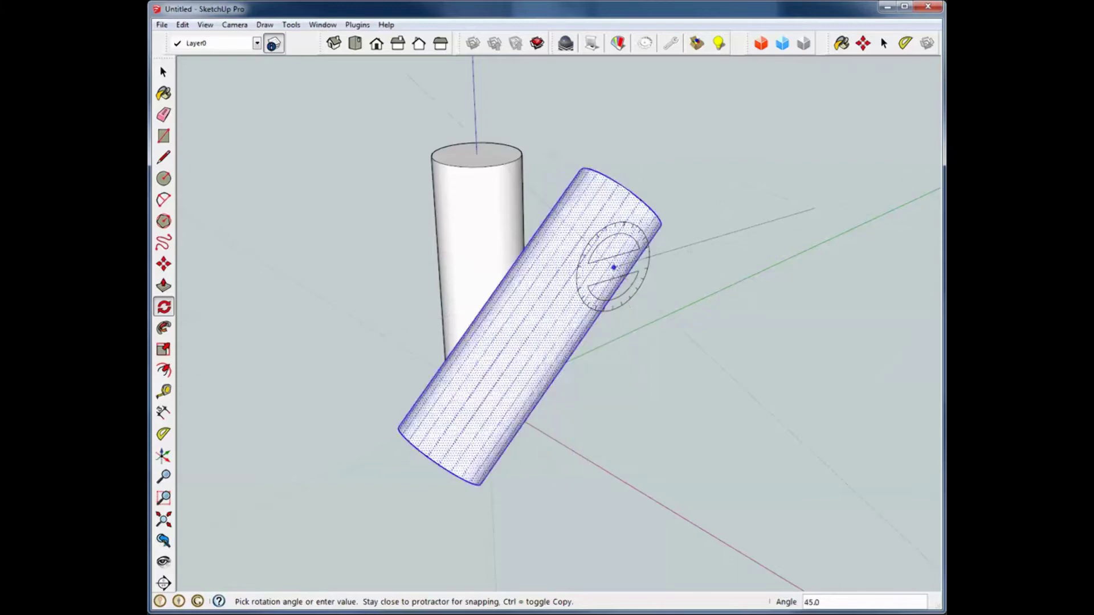
left_click(619, 307)
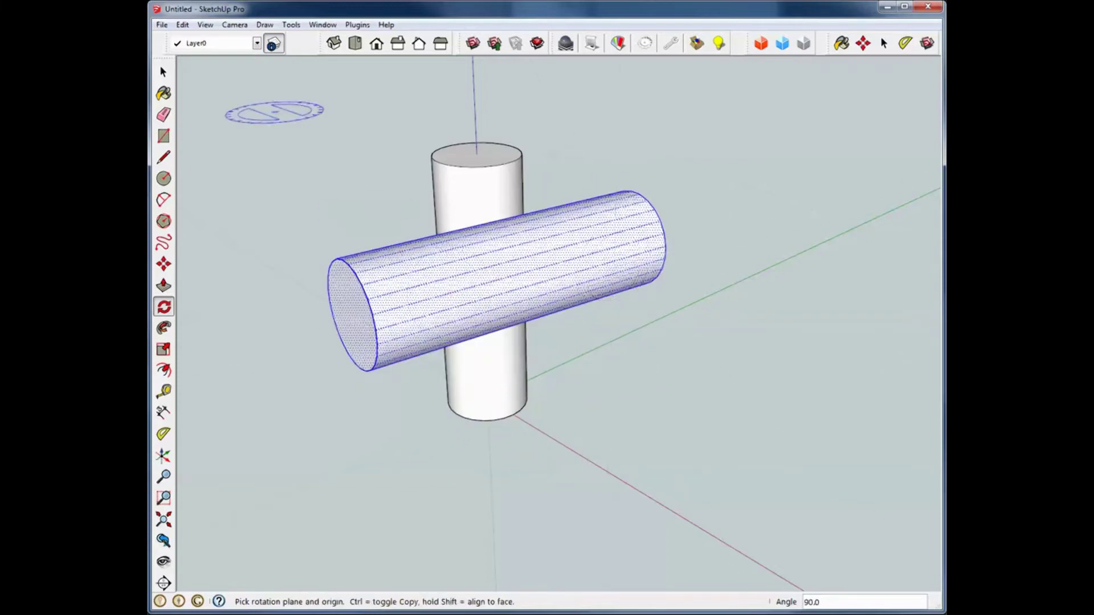
left_click(163, 73)
Move the horizontal cylinder about 19" along the red axis so it partly overlaps the upright cylinder
middle_click_drag(456, 274, 609, 313)
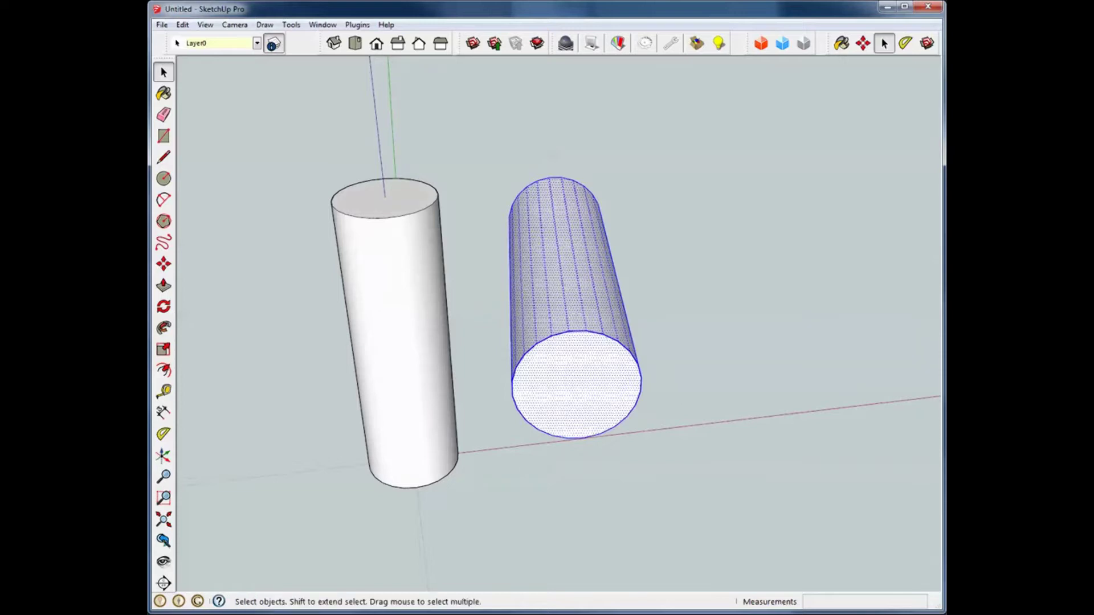
key("m")
left_click(610, 395)
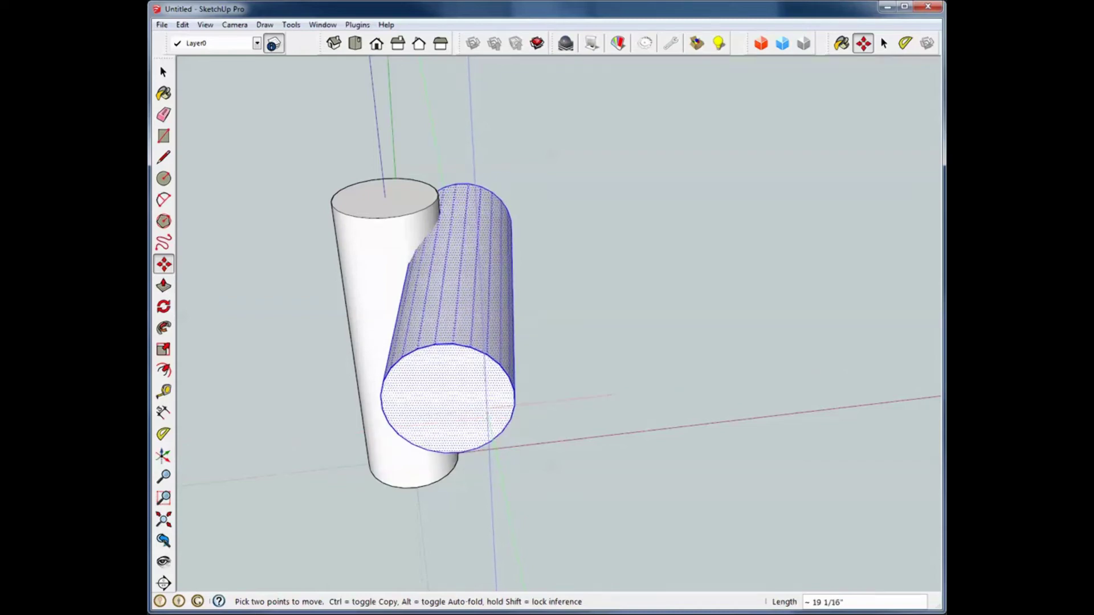
left_click(485, 408)
left_click(164, 73)
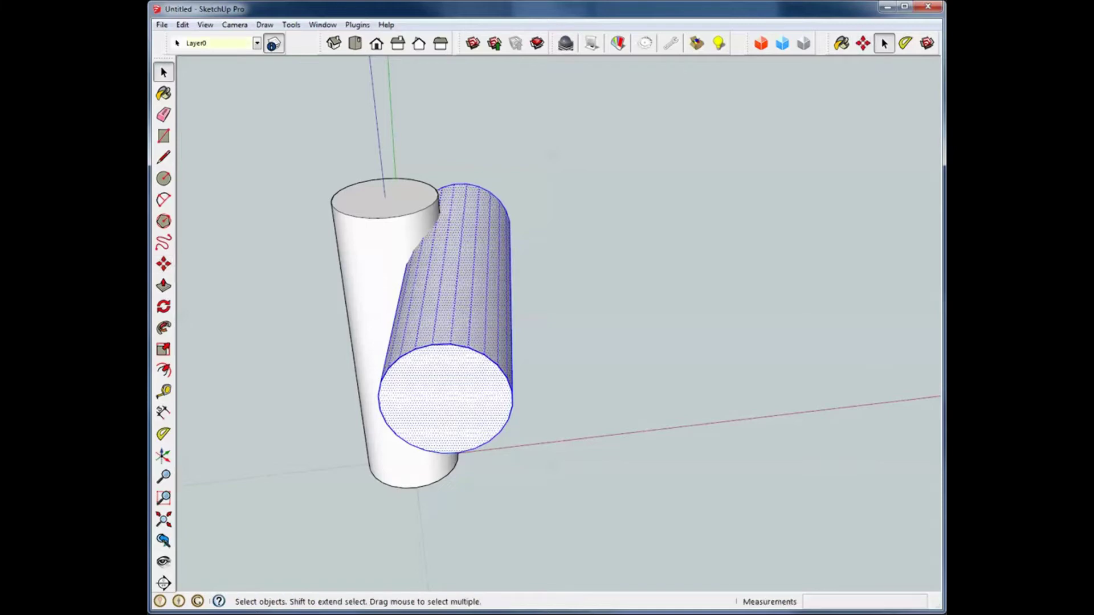
Select both overlapping cylinders and intersect their faces
middle_click_drag(547, 341, 410, 336)
middle_click_drag(615, 308, 687, 320)
scroll(550, 307, "up", 3)
middle_click_drag(485, 308, 615, 319)
scroll(727, 288, "down", 3)
middle_click_drag(727, 287, 789, 217)
left_click_drag(442, 101, 777, 526)
right_click(638, 321)
mouse_move(678, 473)
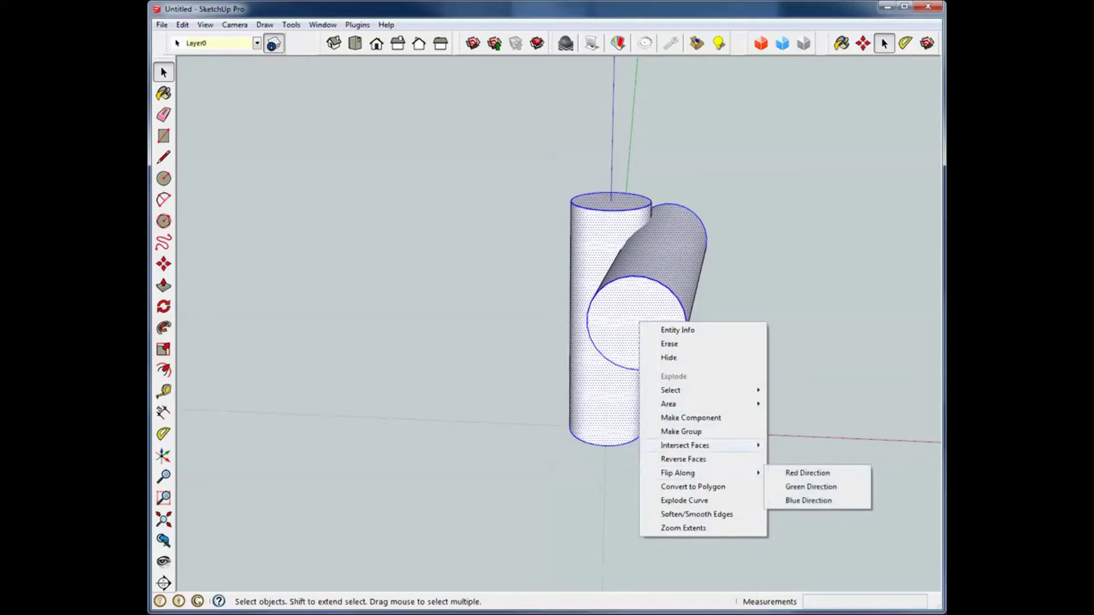
left_click(805, 445)
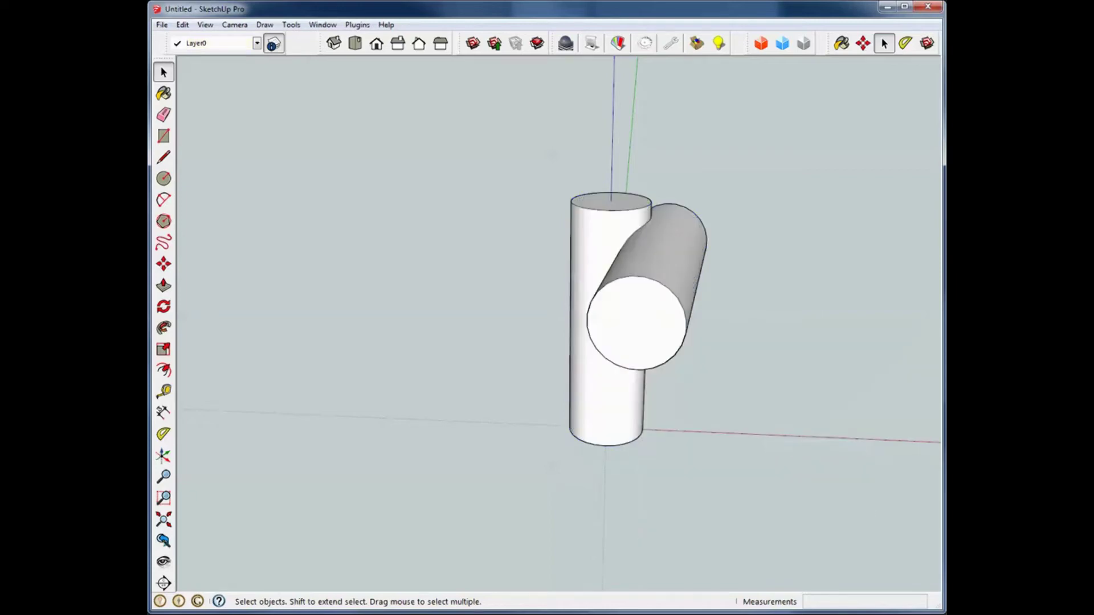
Delete both end faces and the remaining outer wall of the horizontal cylinder
middle_click_drag(786, 439, 832, 428)
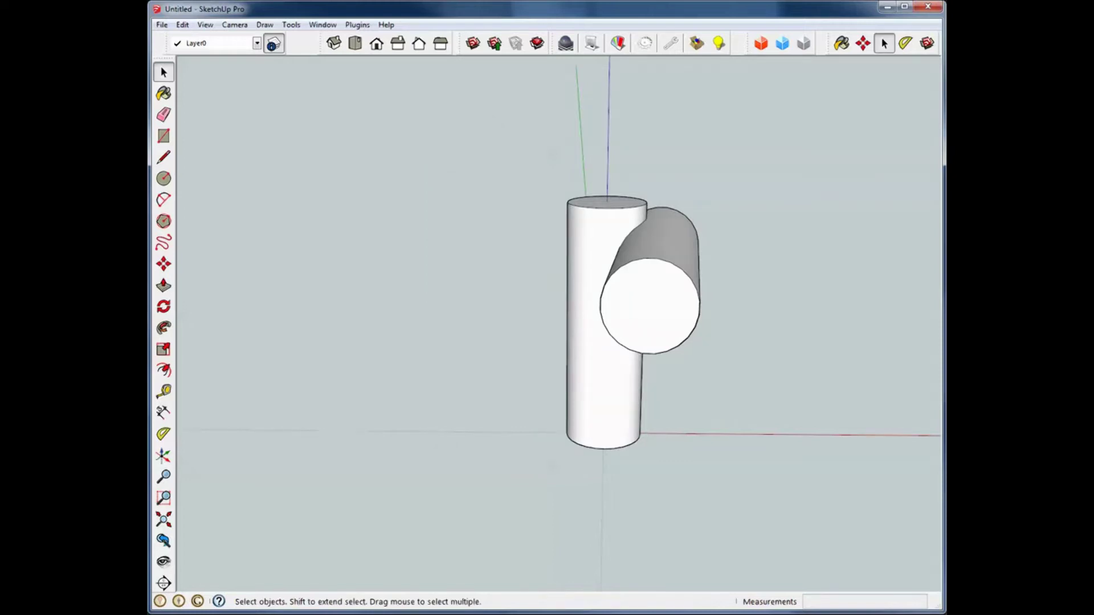
middle_click_drag(652, 319, 677, 300)
left_click(661, 289)
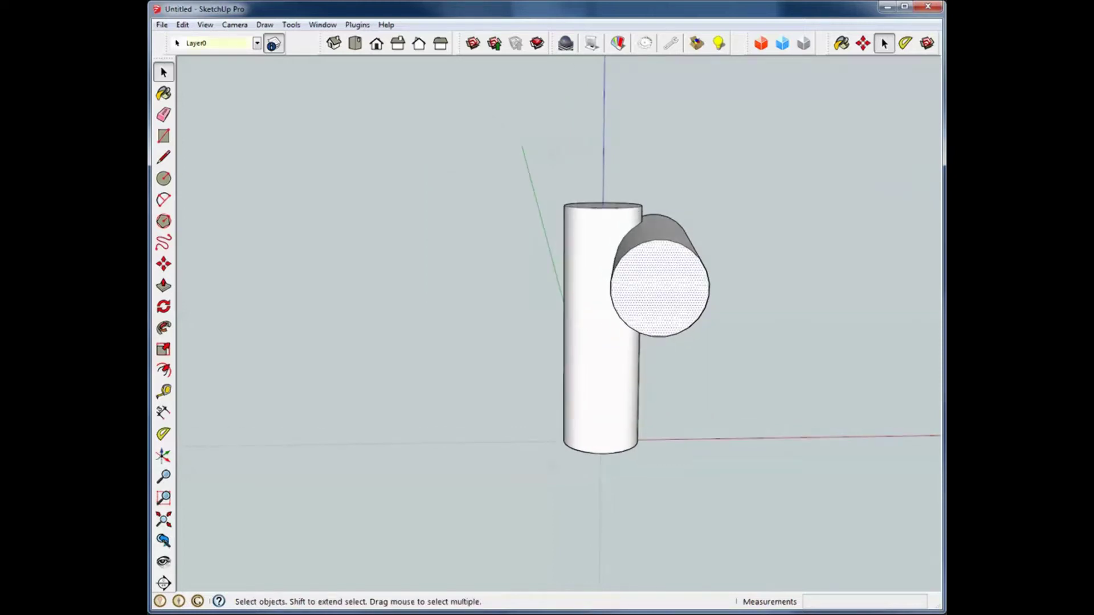
key("Delete")
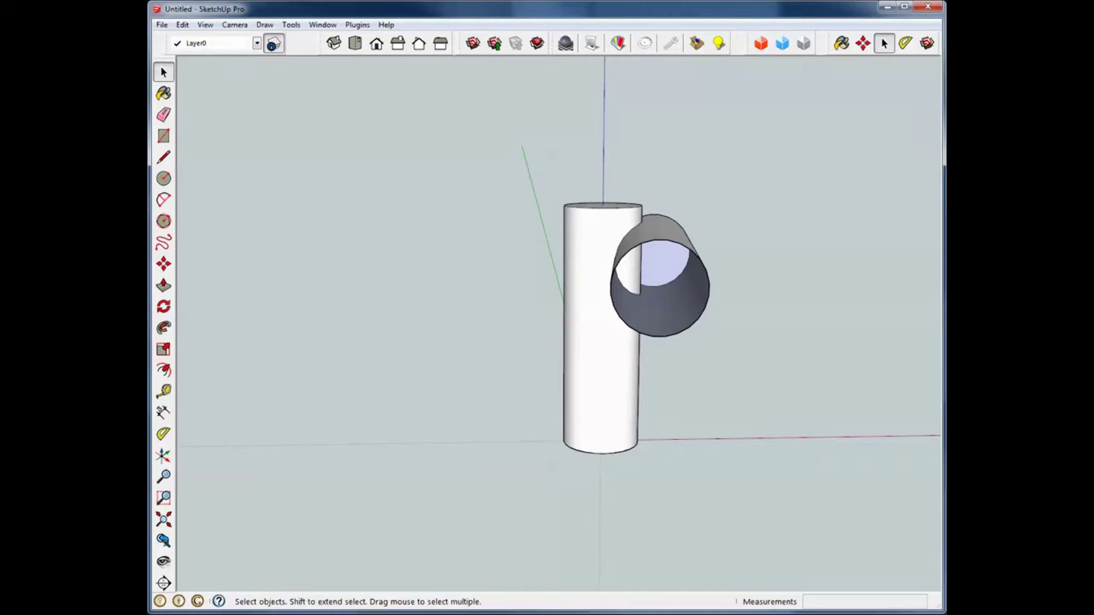
left_click(664, 266)
key("Delete")
middle_click_drag(664, 266, 663, 228)
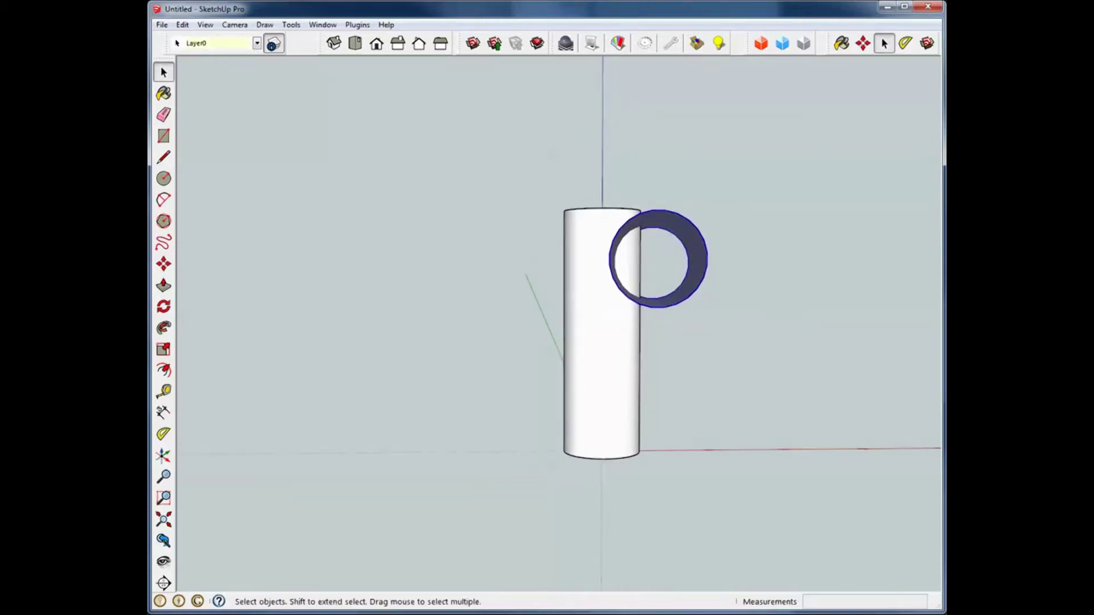
key("Delete")
Delete the curved patch enclosed by the intersection line on the upright cylinder to open the cutout
middle_click_drag(698, 259, 614, 320)
scroll(587, 331, "up", 7)
mouse_move(718, 313)
middle_mouse_down()
mouse_move(624, 333)
mouse_move(604, 326)
mouse_move(729, 359)
mouse_move(720, 321)
middle_mouse_up()
middle_click_drag(656, 311, 688, 316)
left_click(672, 302)
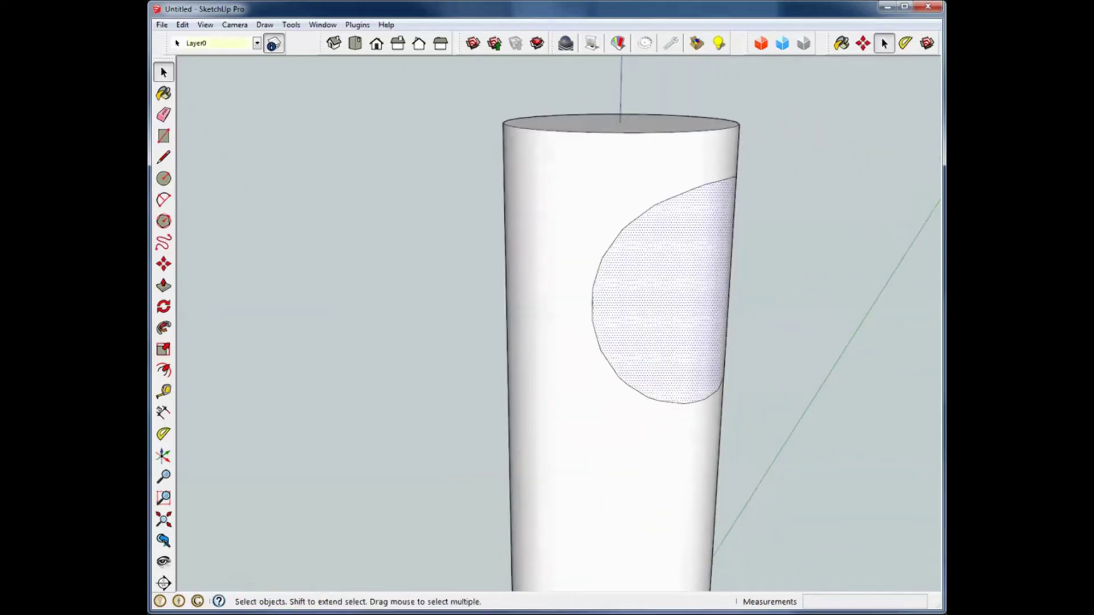
key("Delete")
Draw a rectangle of about 7 3/4" by 12 1/2" on the ground beside the cylinder and push/pull it up about 6" into a box
middle_click_drag(535, 342, 604, 341)
scroll(676, 307, "down", 2)
middle_click_drag(676, 307, 651, 190)
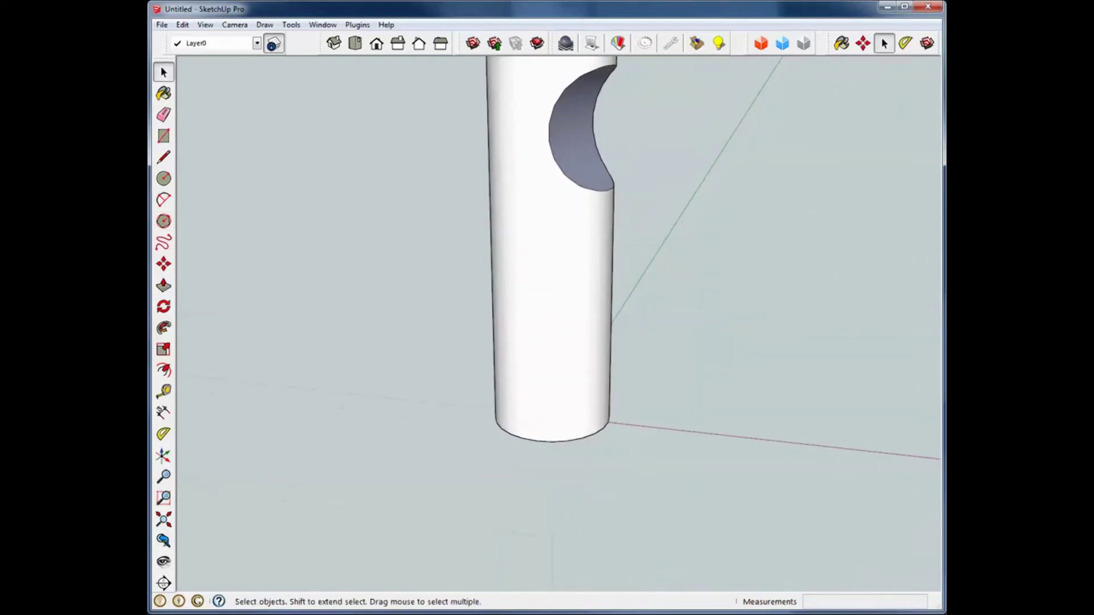
key("r")
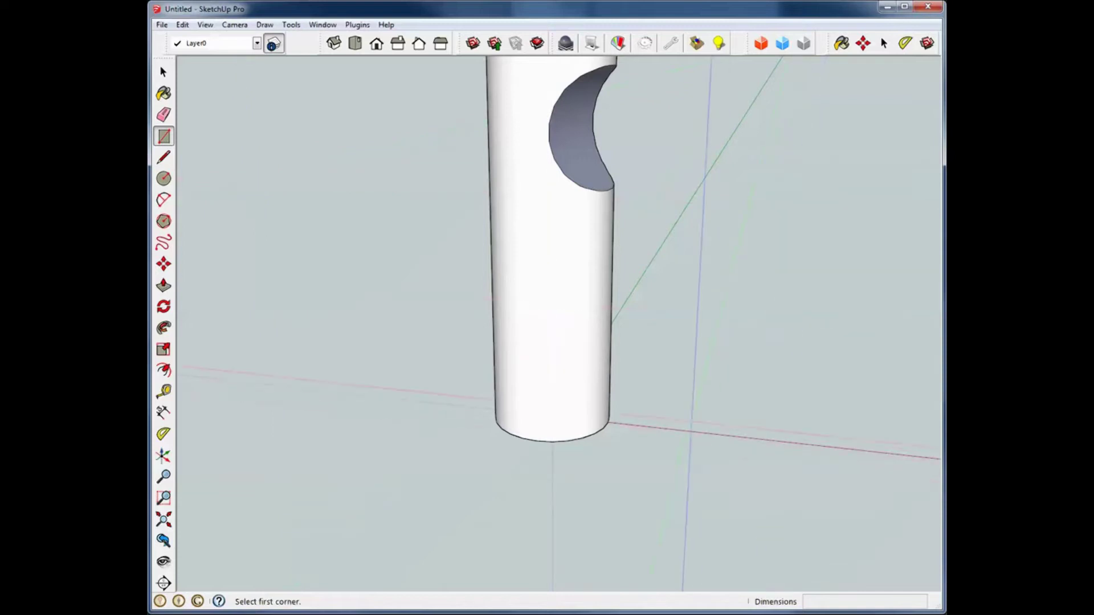
left_click(690, 412)
left_click(731, 452)
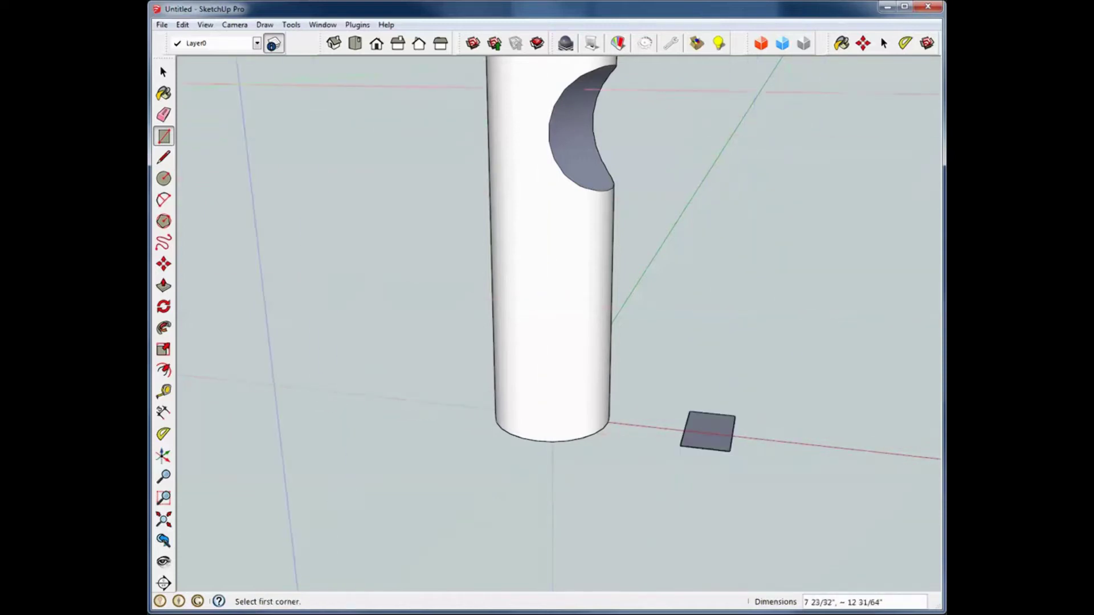
key("space")
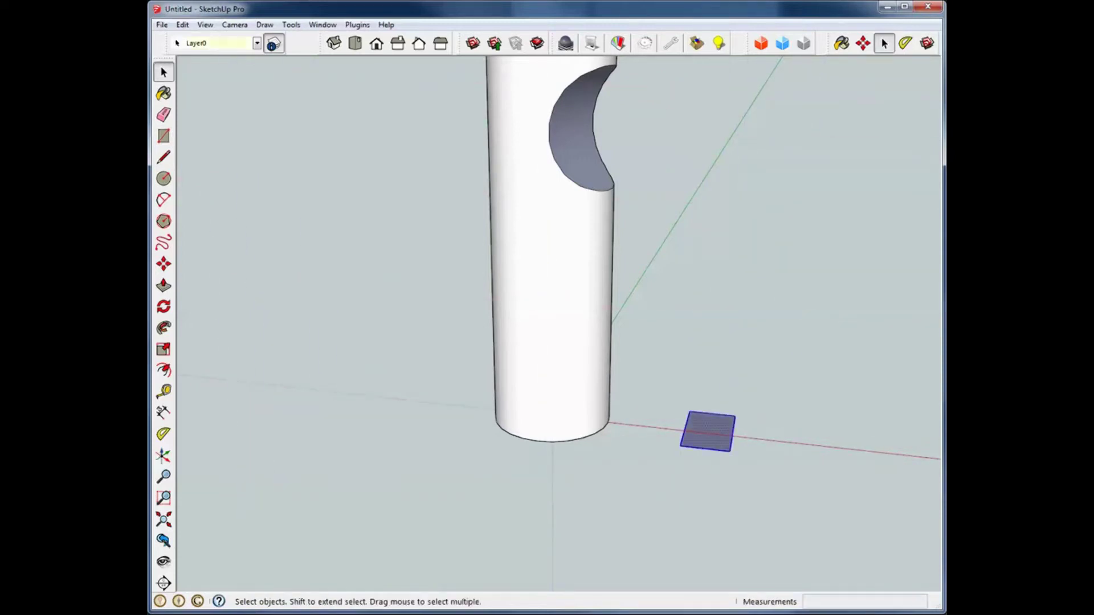
key("p")
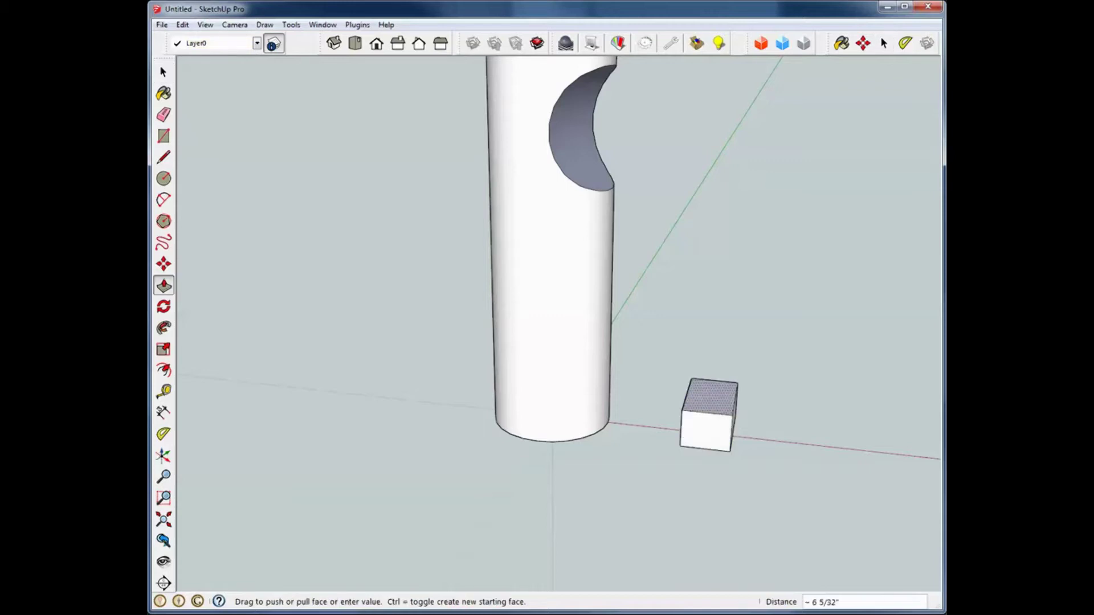
left_click(710, 393)
key("space")
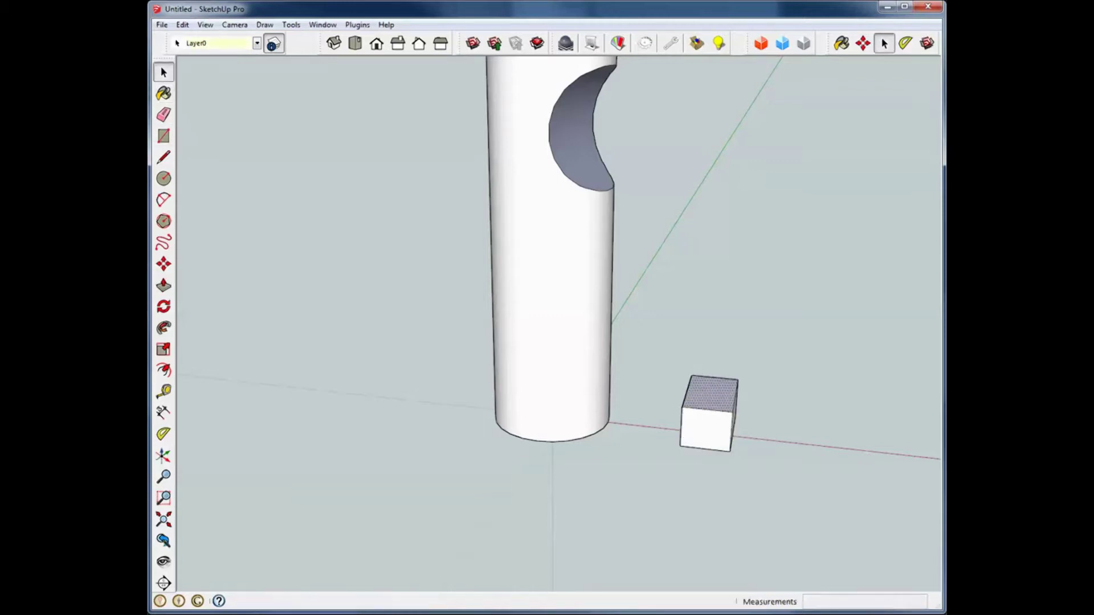
left_click(163, 306)
left_click(699, 427)
left_click(699, 427)
key("Escape")
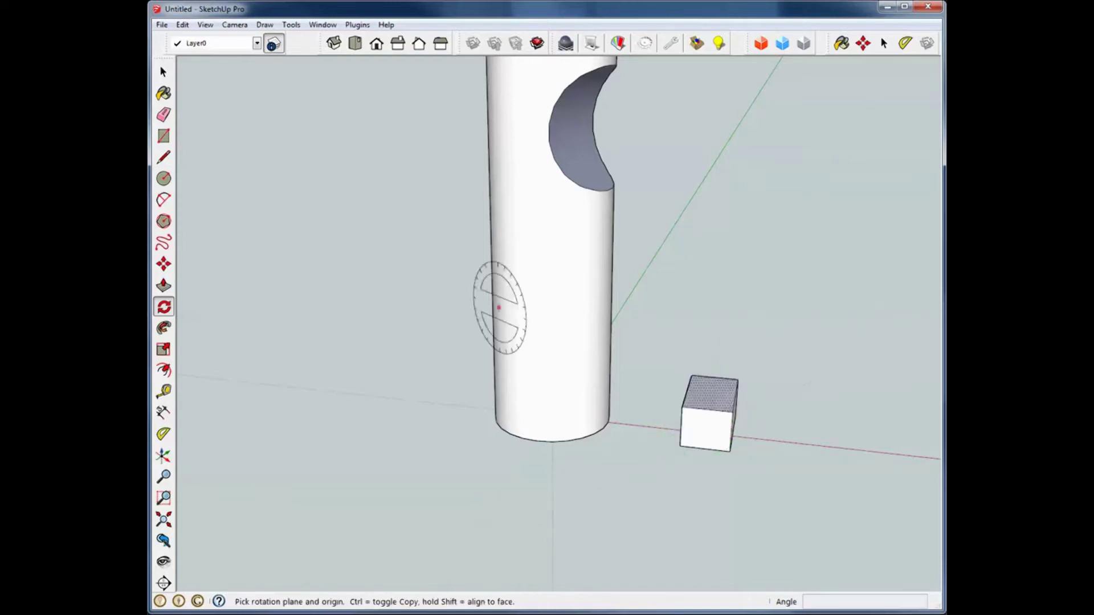
key("space")
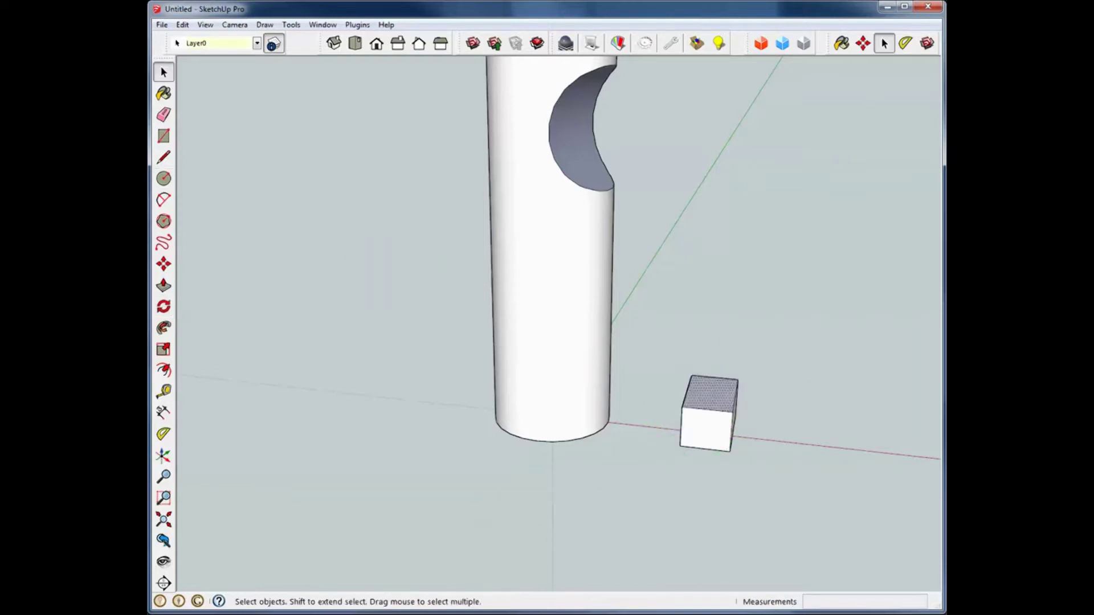
Select the whole box and rotate it 45 degrees in the plane of its front face
left_click_drag(646, 479, 792, 343)
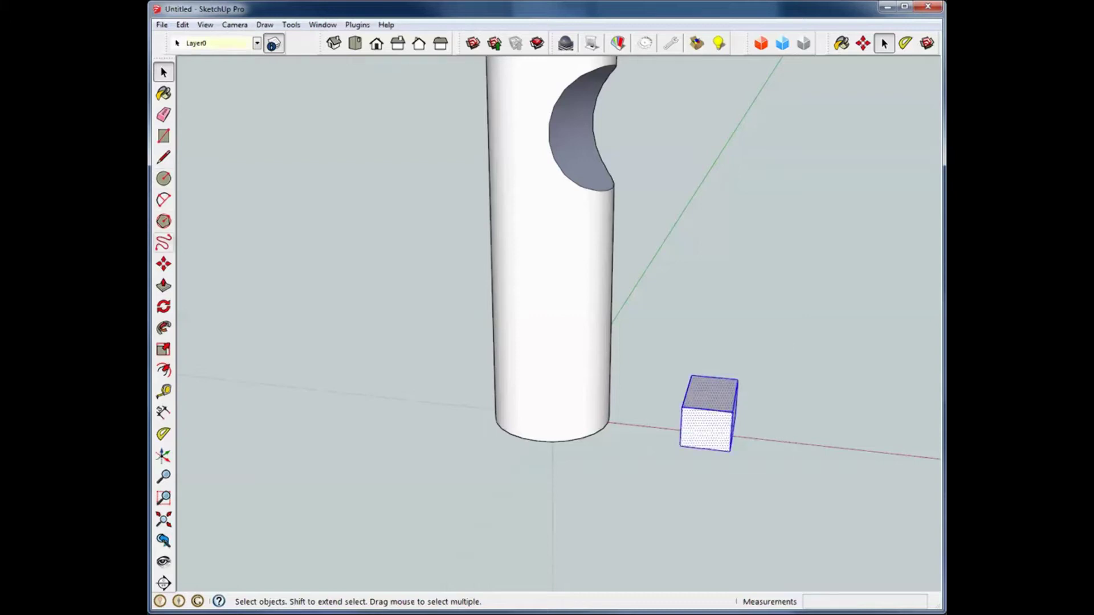
key("q")
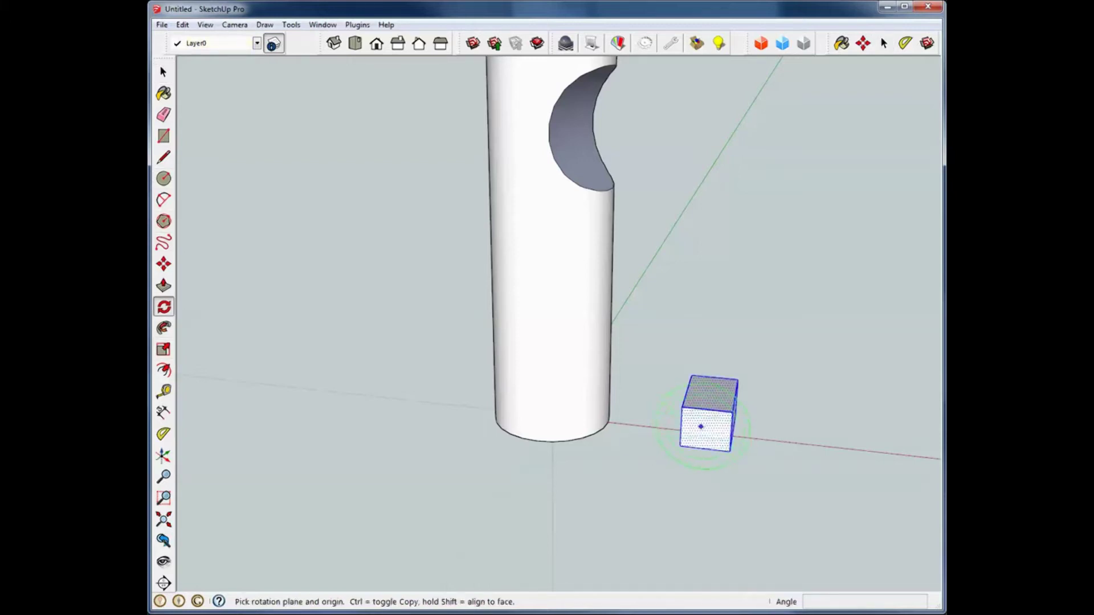
left_click(704, 428)
left_click(707, 368)
left_click(781, 372)
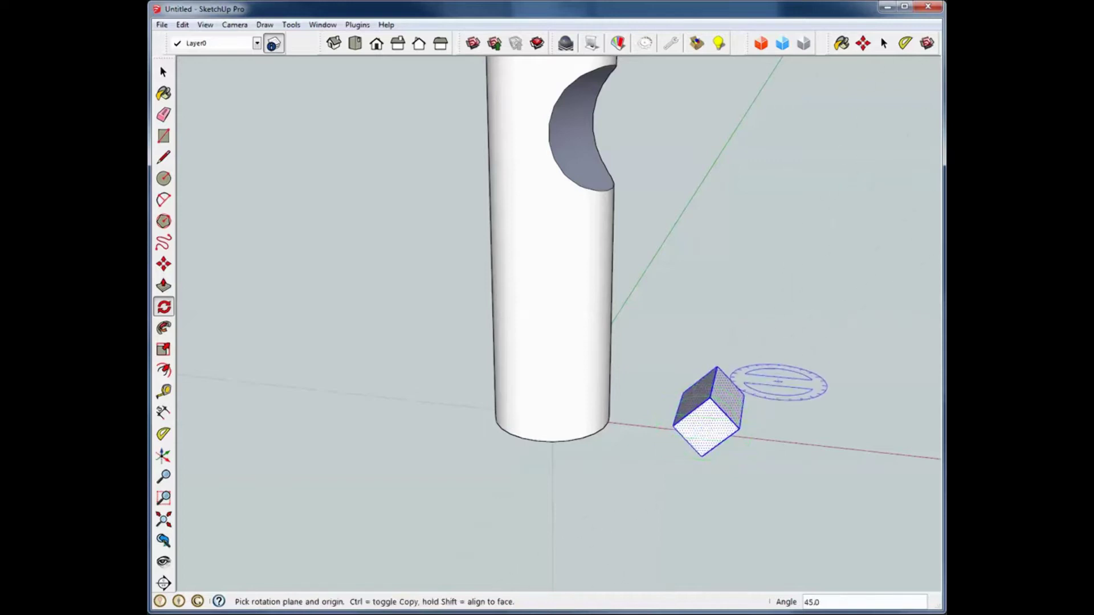
Rotate the tilted box a second time so it sits at a skewed angle to the cylinder
middle_click_drag(777, 382, 707, 433)
left_click_drag(714, 433, 770, 344)
left_click(769, 344)
left_click(791, 365)
left_click(164, 72)
Select the skewed box and move it about 18 3/4" so it overlaps the lower side of the cylinder
middle_click_drag(490, 319, 605, 331)
mouse_move(643, 322)
left_mouse_down()
mouse_move(747, 465)
mouse_move(801, 489)
left_mouse_up()
key("m")
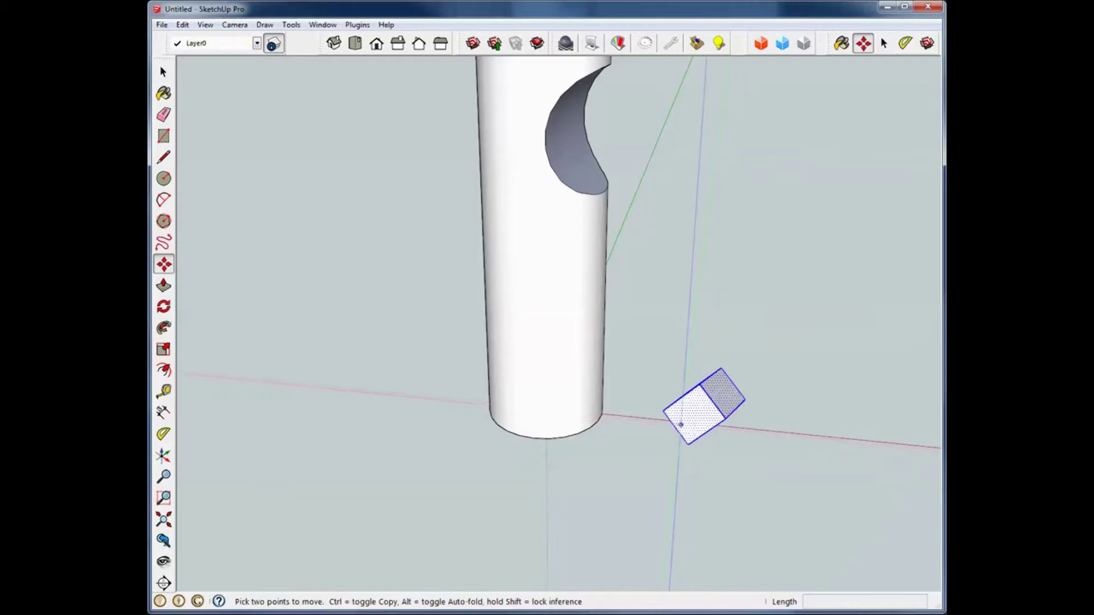
left_click(699, 385)
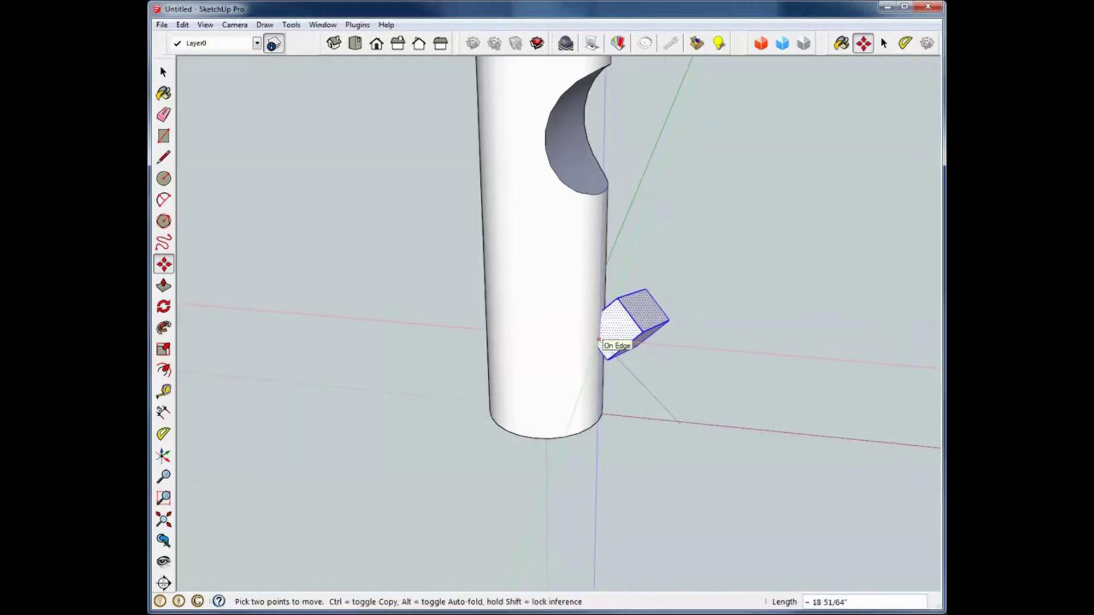
left_click(598, 340)
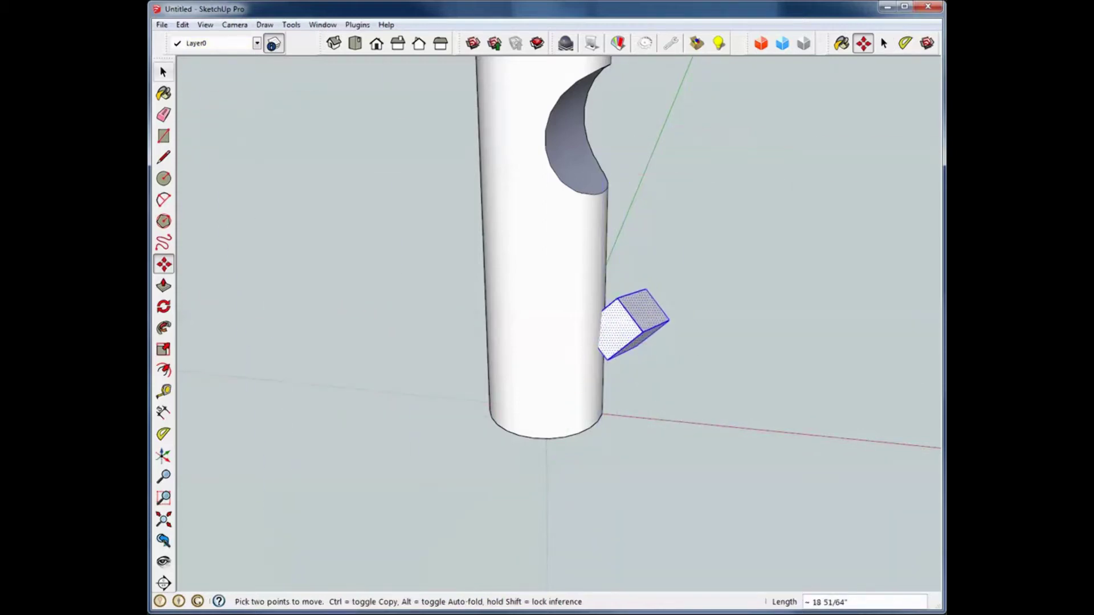
Select the cylinder together with the overlapping box and intersect their faces with the model
key("space")
mouse_move(638, 342)
middle_mouse_down()
mouse_move(456, 387)
mouse_move(641, 346)
mouse_move(635, 322)
middle_mouse_up()
left_click_drag(423, 250, 422, 250)
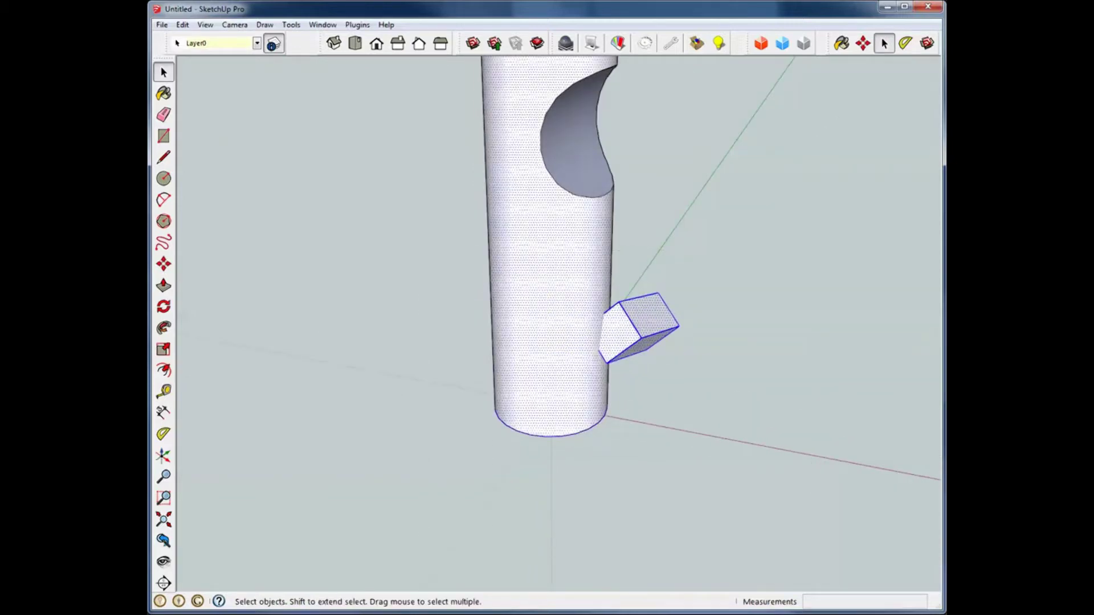
right_click(571, 313)
mouse_move(615, 434)
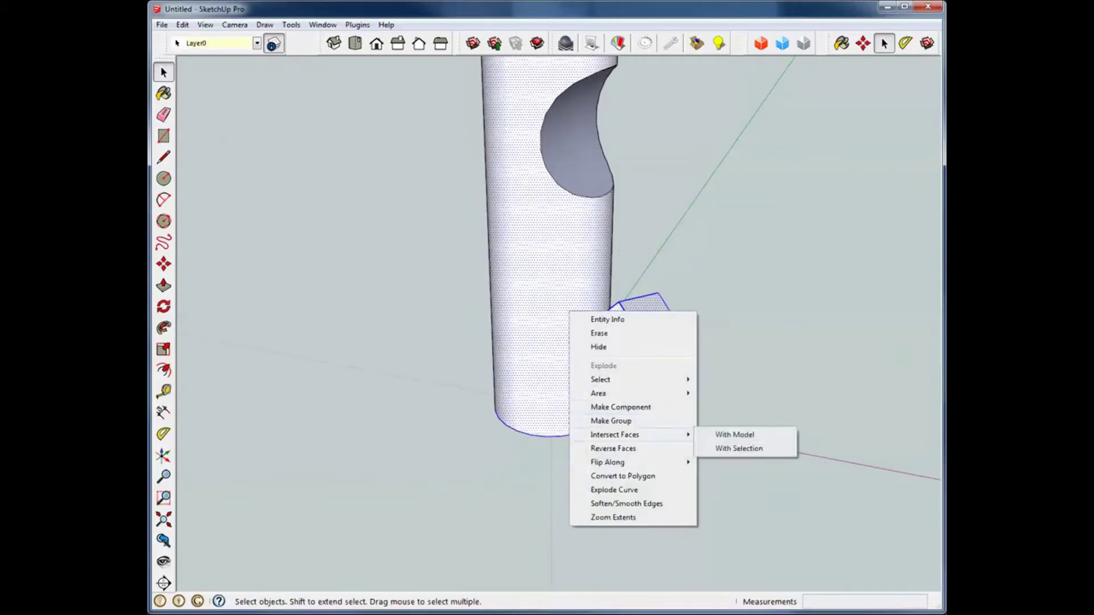
left_click(735, 435)
Erase the box edges that stick out of the cylinder, leaving only the intersection outline on its surface
scroll(652, 316, "up", 5)
middle_click_drag(652, 316, 624, 302)
key("space")
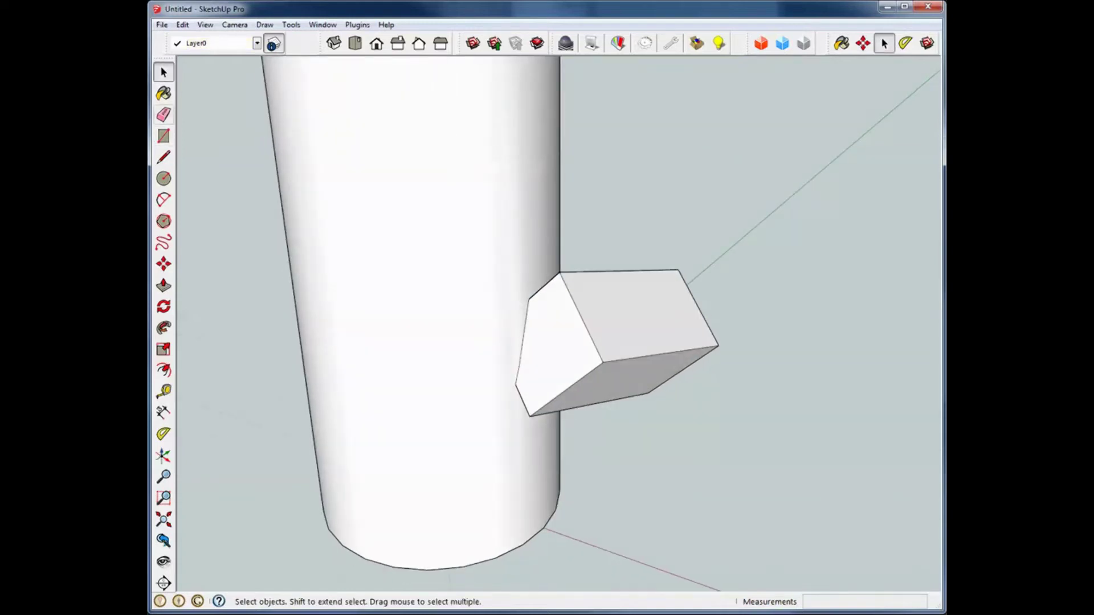
key("e")
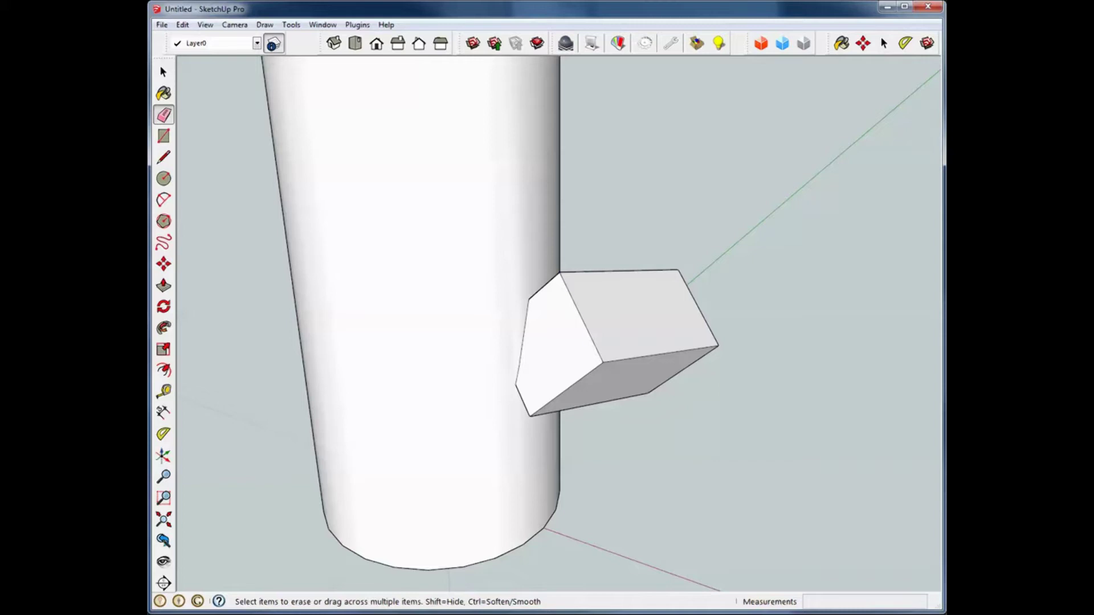
left_click(582, 317)
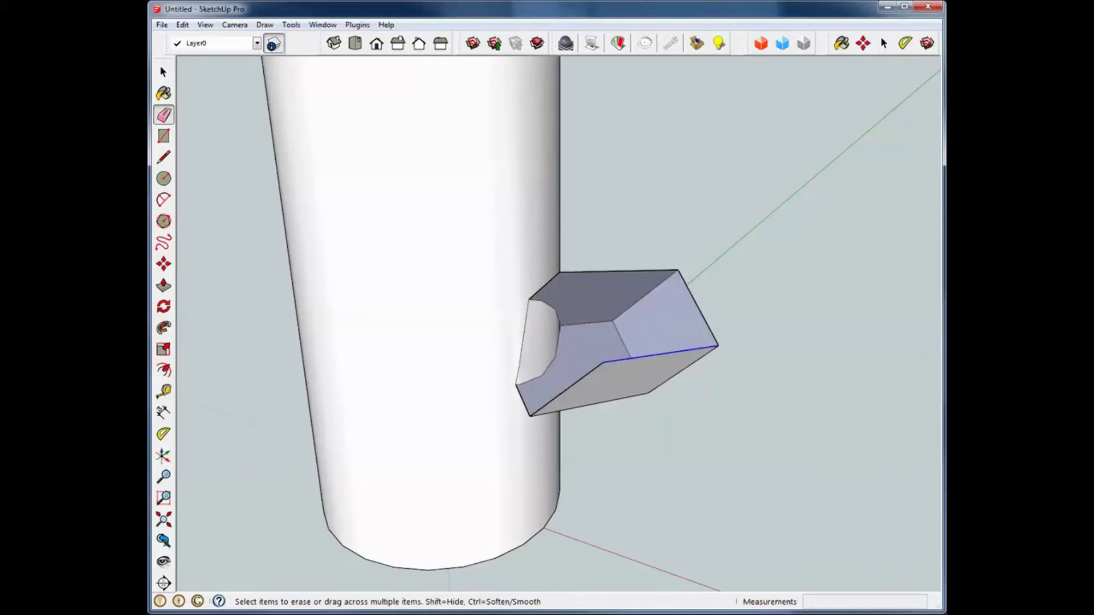
left_click(661, 354)
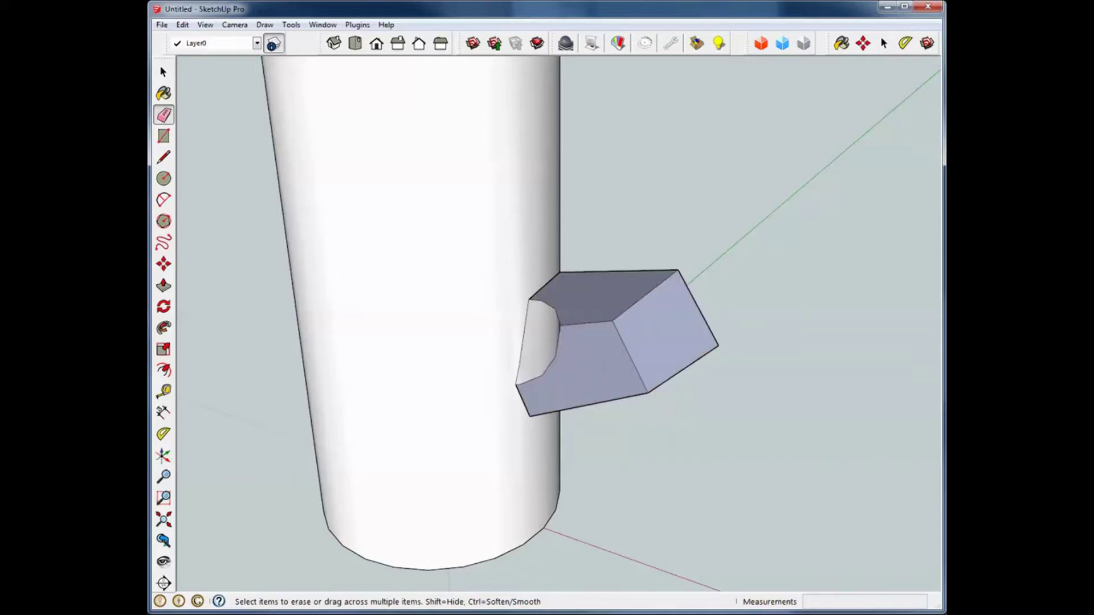
left_click(683, 369)
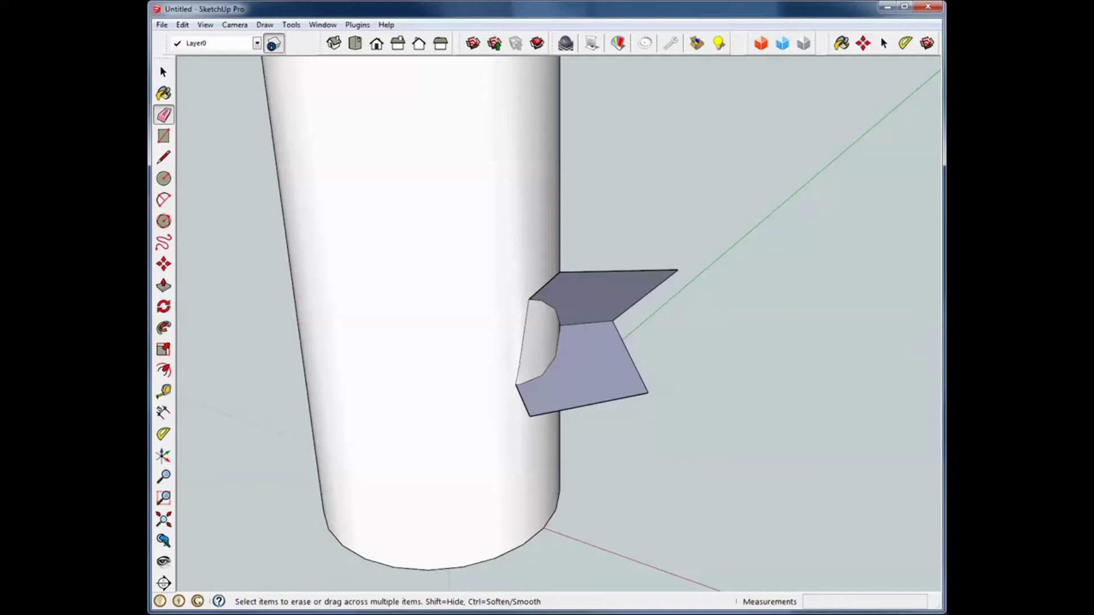
left_click(618, 271)
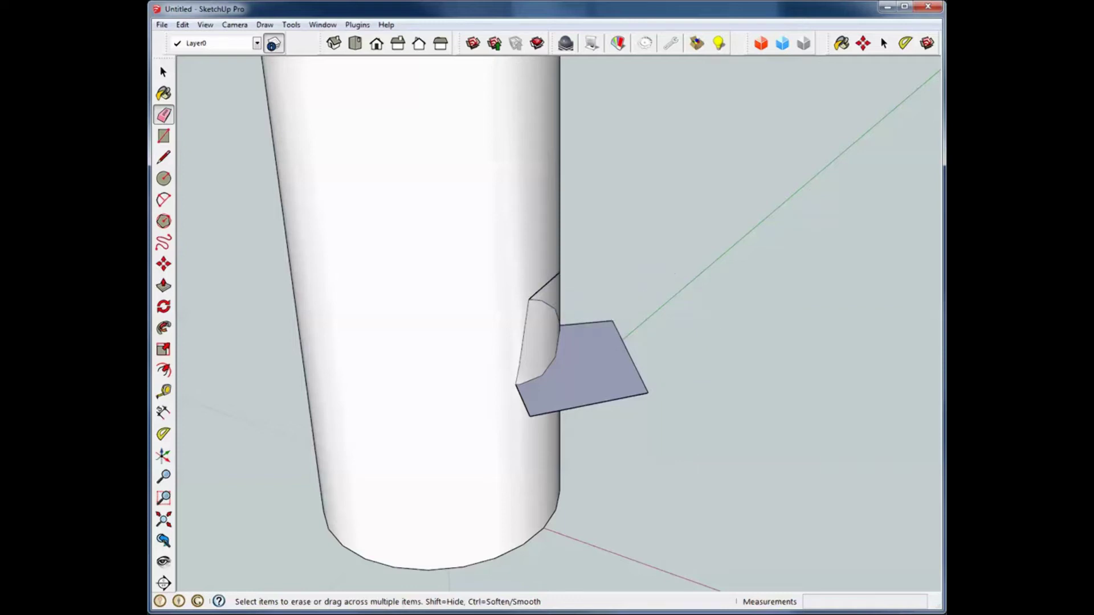
left_click(630, 358)
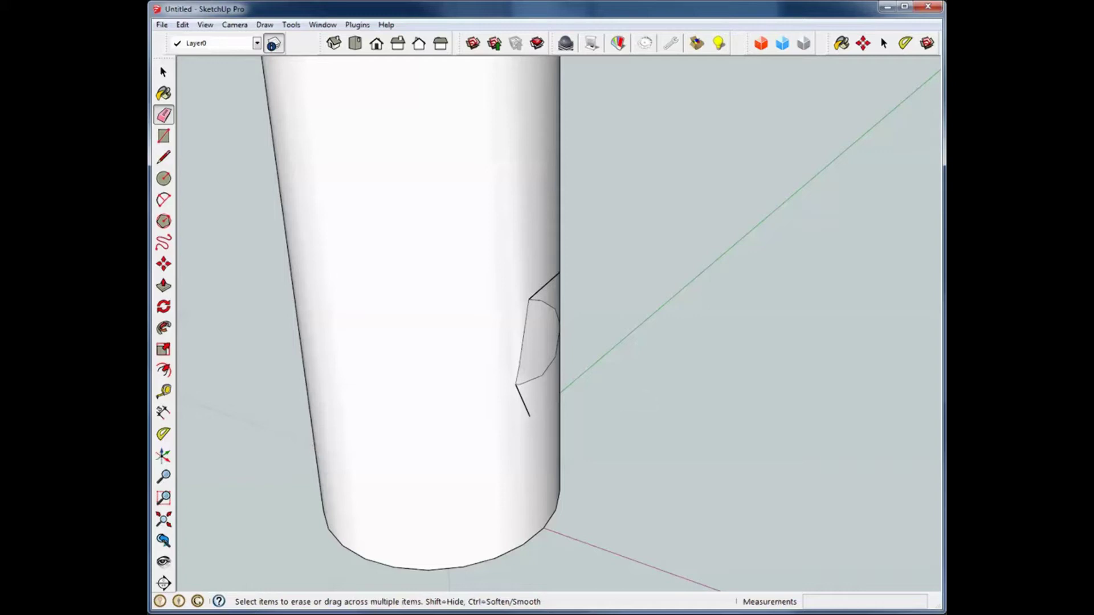
Delete the curved patch inside the triangular intersection outline on the cylinder to open the notch
middle_click_drag(631, 348, 518, 315)
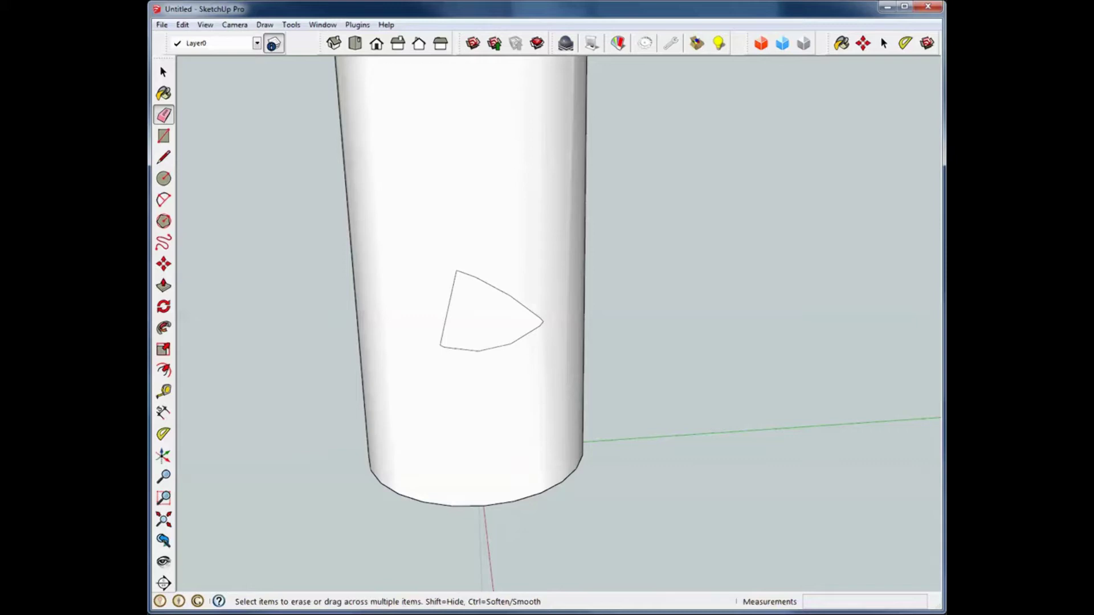
key("space")
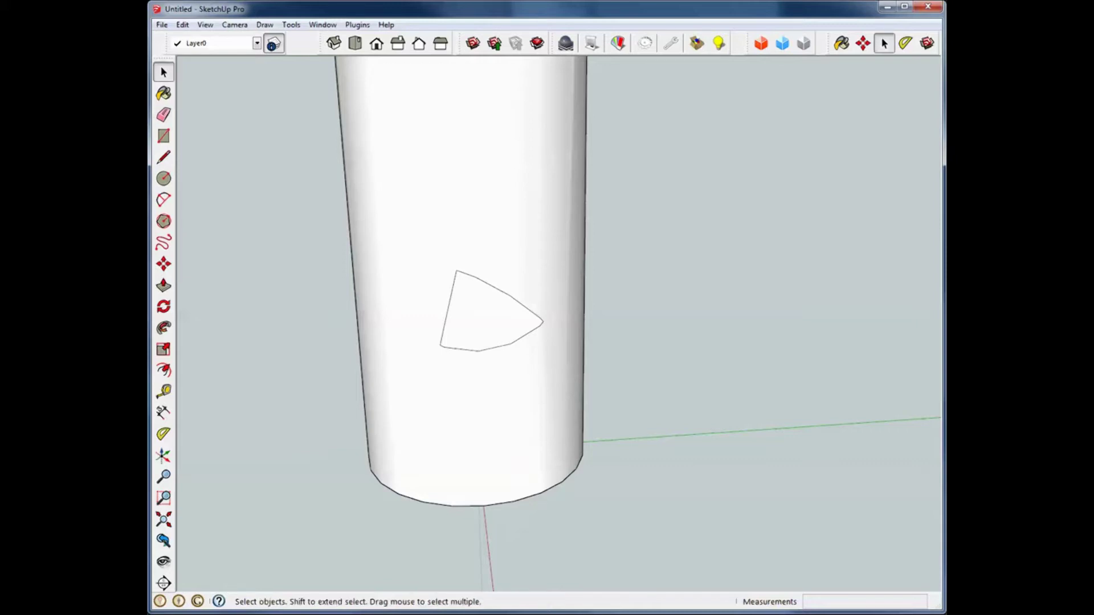
left_click(487, 316)
key("Delete")
Inspect the angled notch from several sides, and examine the whole cylinder with both of its cutouts
middle_click_drag(491, 319, 666, 298)
scroll(564, 305, "up", 3)
scroll(494, 333, "down", 3)
middle_click_drag(570, 305, 574, 307)
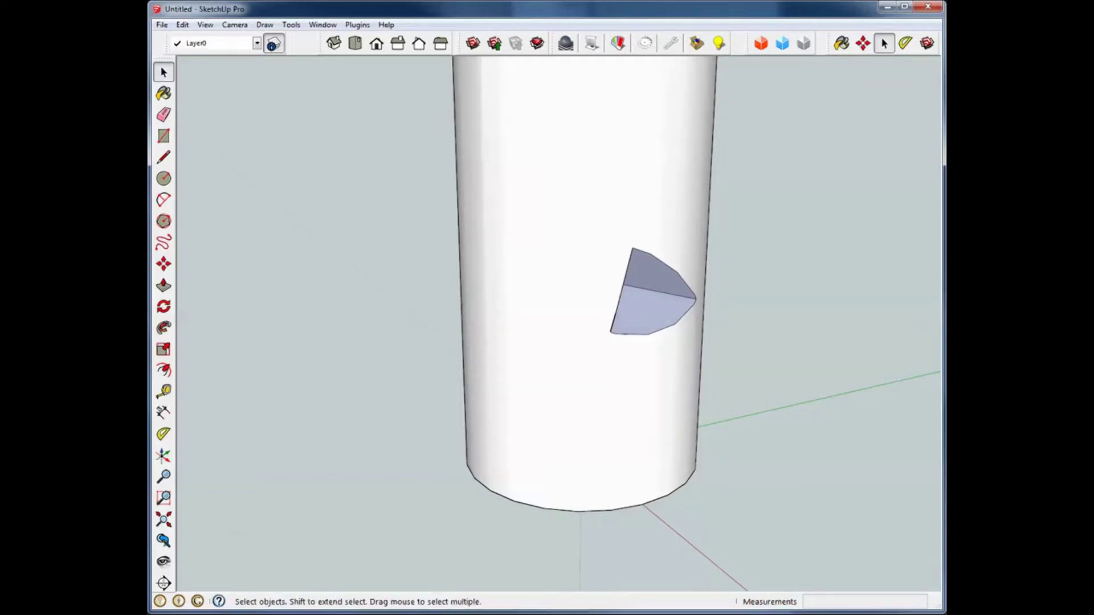
scroll(433, 254, "down", 1)
middle_click_drag(444, 254, 502, 353)
scroll(445, 360, "down", 2)
scroll(455, 347, "down", 2)
middle_click_drag(507, 257, 546, 252)
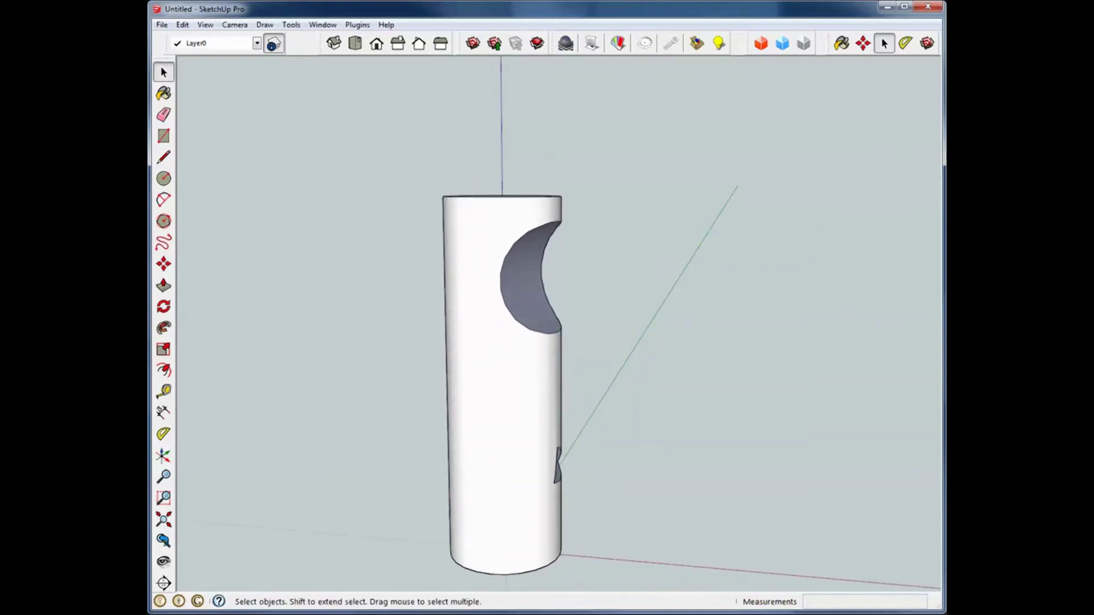
Switch to the house model 31.skp and examine the upper deck attached to the back wall
mouse_move(667, 614)
left_click(599, 605)
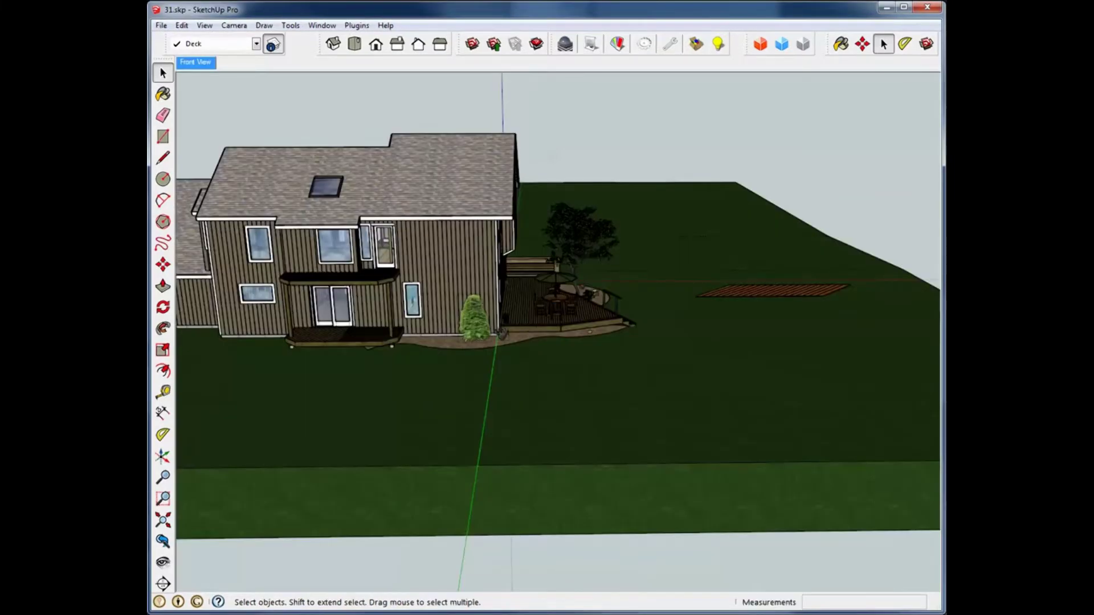
mouse_move(570, 330)
middle_mouse_down()
mouse_move(479, 324)
mouse_move(627, 353)
mouse_move(700, 353)
middle_mouse_up()
middle_click_drag(769, 319, 789, 324)
scroll(789, 325, "up", 5)
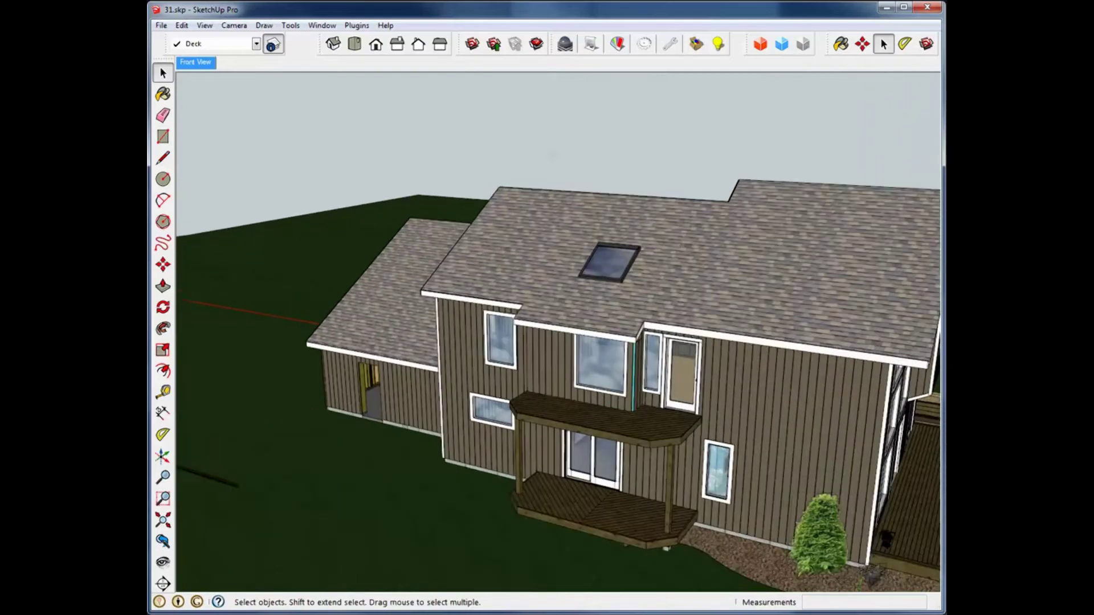
middle_click_drag(643, 354, 593, 216)
scroll(547, 387, "up", 3)
scroll(535, 388, "up", 3)
middle_click_drag(610, 319, 690, 298)
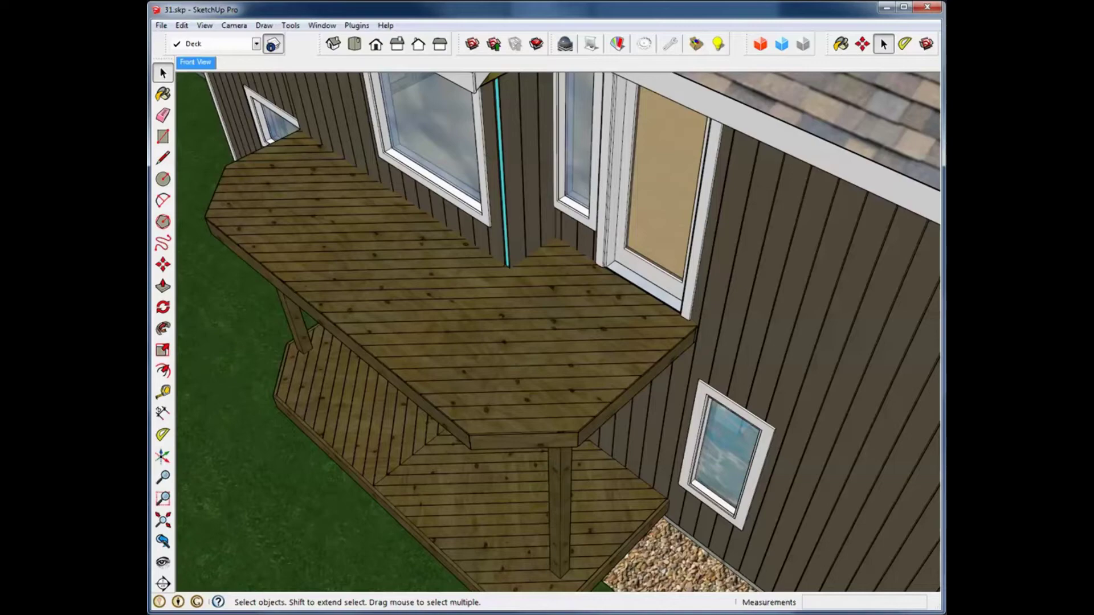
Examine the grooves of the vertical board siding beside the upper deck's door up close
scroll(804, 256, "up", 10)
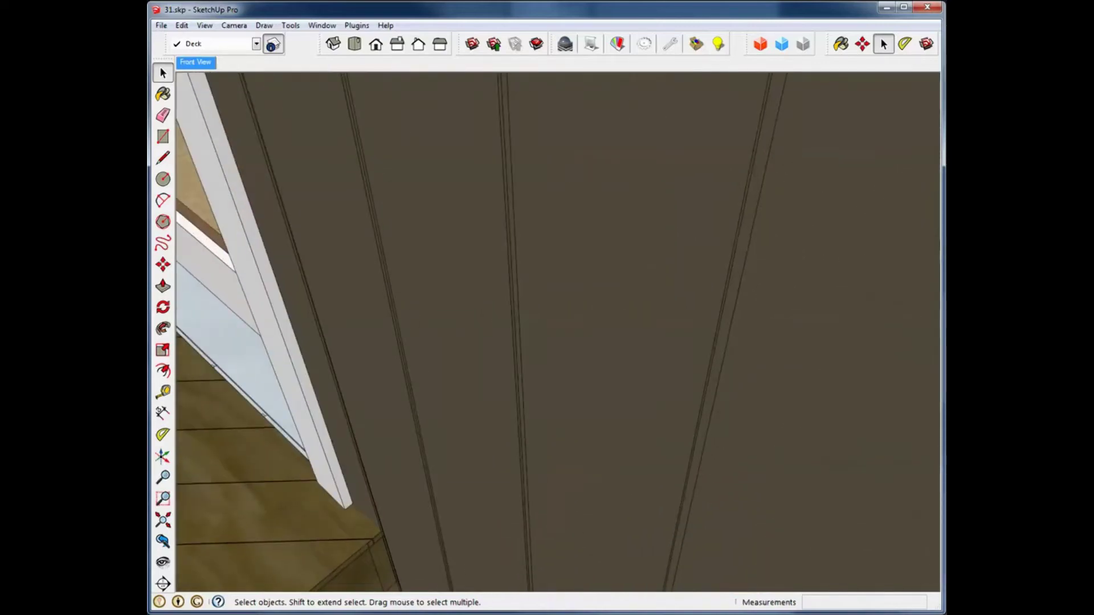
scroll(798, 245, "up", 3)
middle_click_drag(797, 245, 740, 259)
scroll(741, 260, "up", 5)
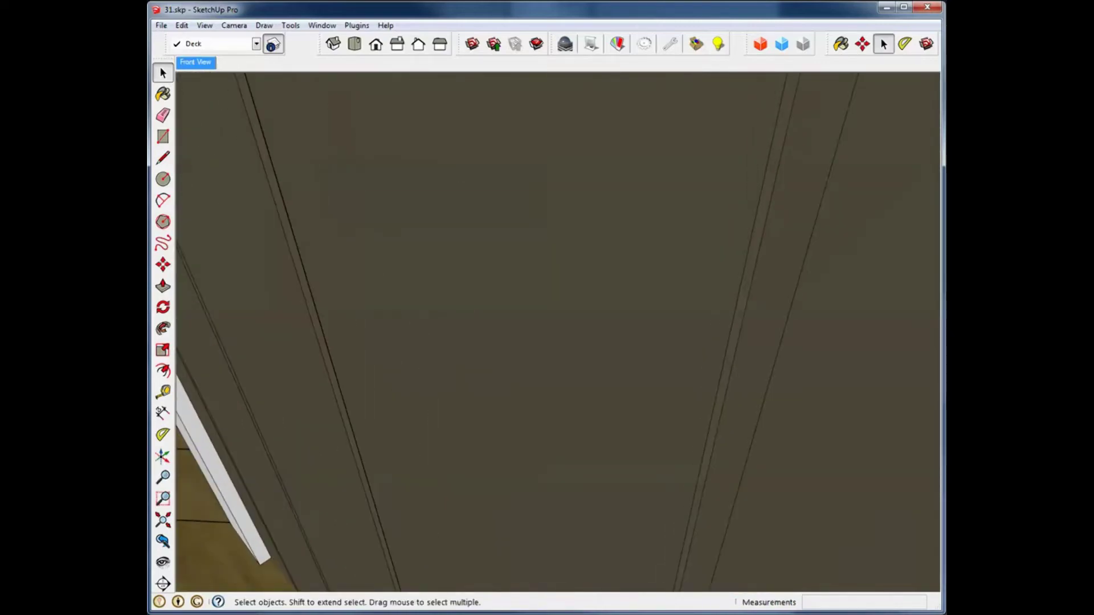
middle_click_drag(564, 339, 612, 330)
scroll(612, 330, "down", 4)
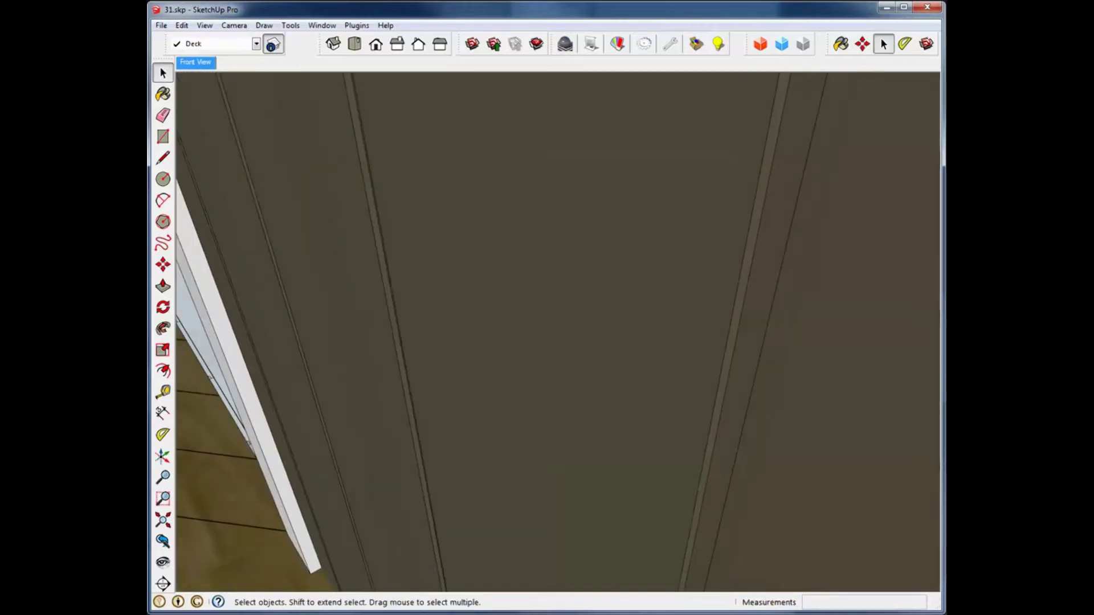
scroll(707, 344, "down", 8)
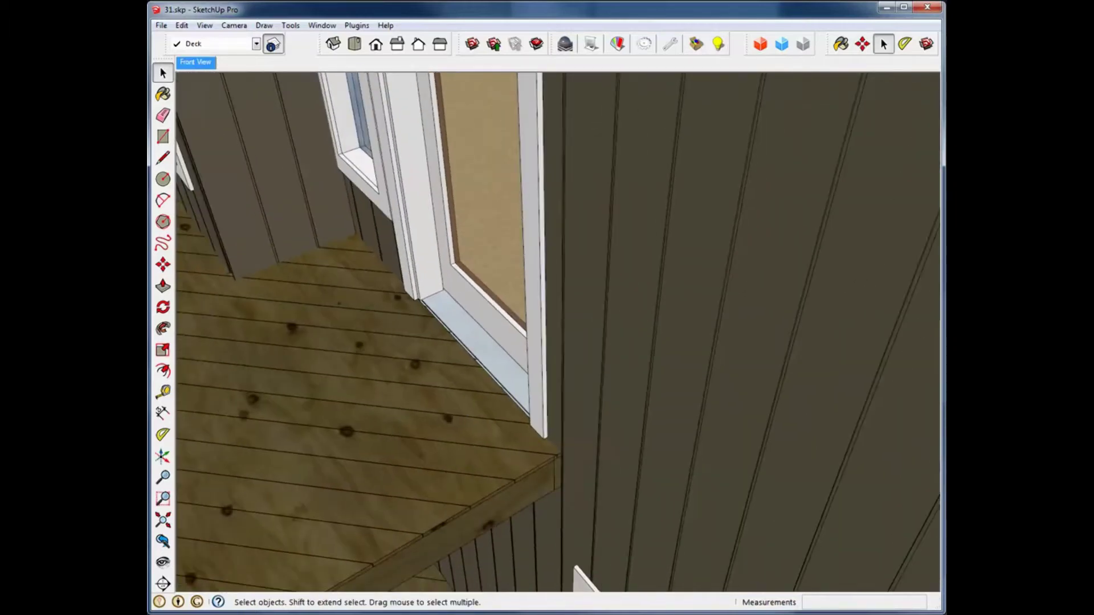
Look over the deck from farther away and examine the separate flat deck outline
scroll(678, 362, "down", 4)
middle_click_drag(678, 362, 889, 333)
middle_click_drag(678, 330, 808, 336)
scroll(712, 359, "down", 4)
middle_click_drag(684, 353, 798, 331)
scroll(712, 342, "down", 5)
middle_click_drag(712, 342, 616, 325)
scroll(439, 501, "up", 5)
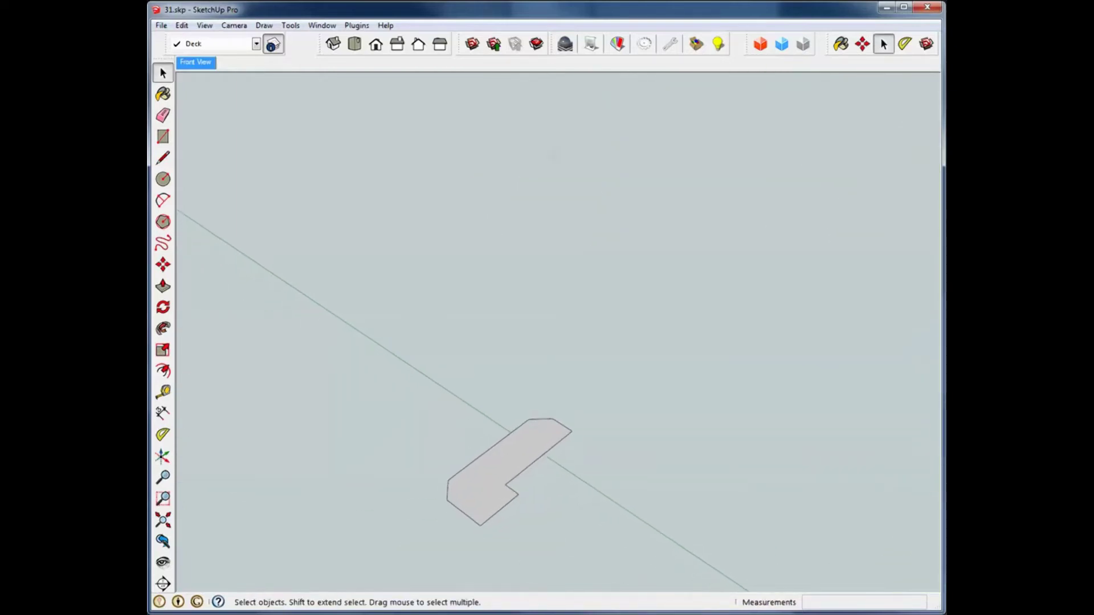
middle_click_drag(490, 473, 513, 443)
scroll(478, 404, "up", 4)
middle_click_drag(749, 208, 746, 197)
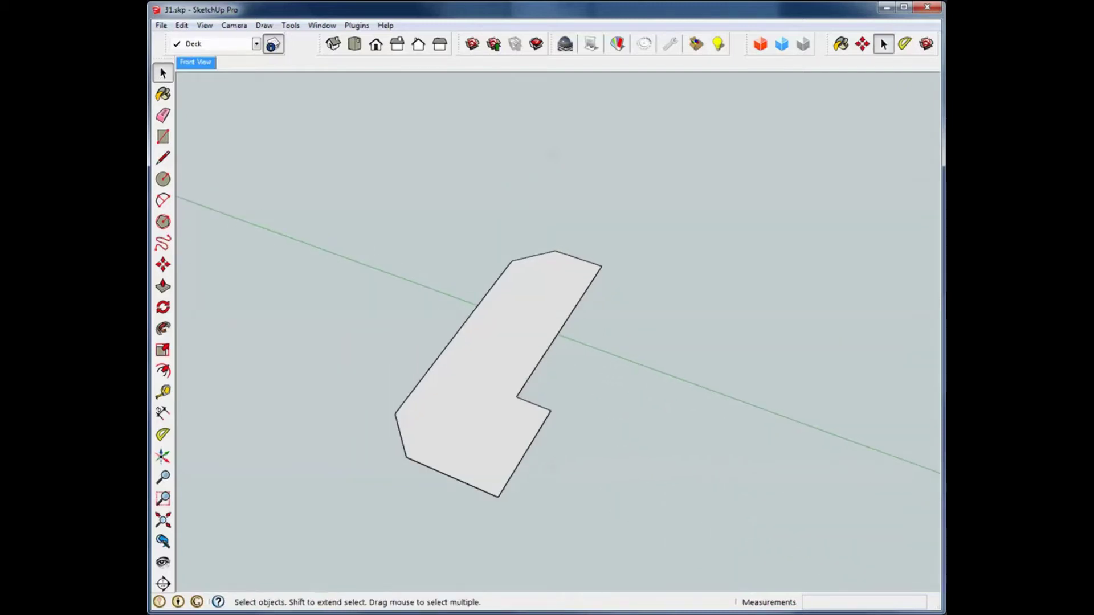
scroll(618, 361, "down", 4)
scroll(571, 373, "up", 6)
middle_click_drag(571, 373, 505, 345)
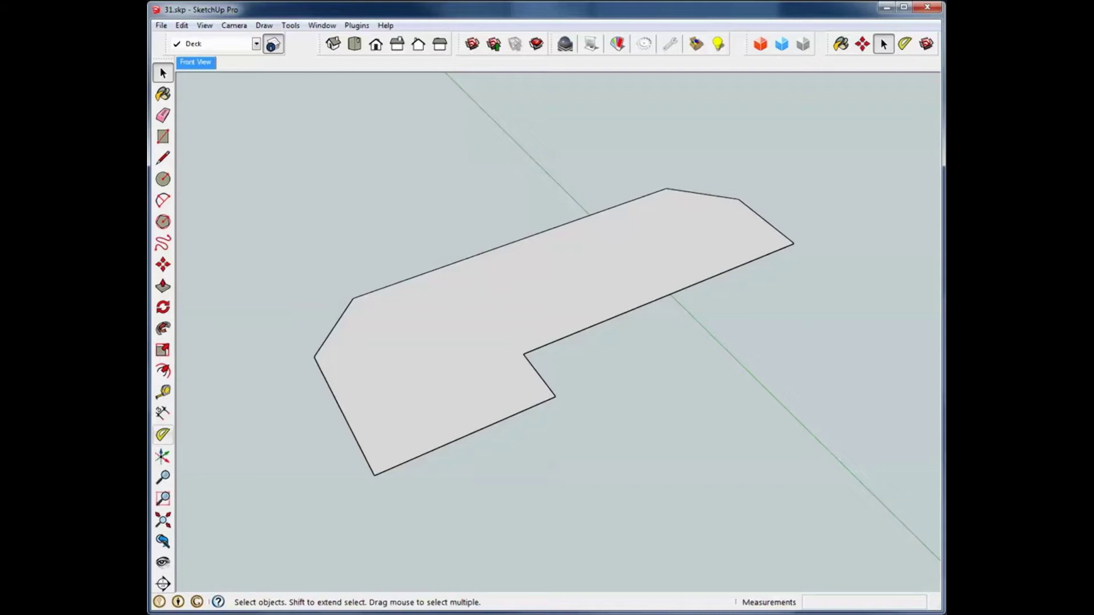
Create a protractor guide at 45 degrees from the deck outline's near corner, measured from its short front edge
left_click(162, 435)
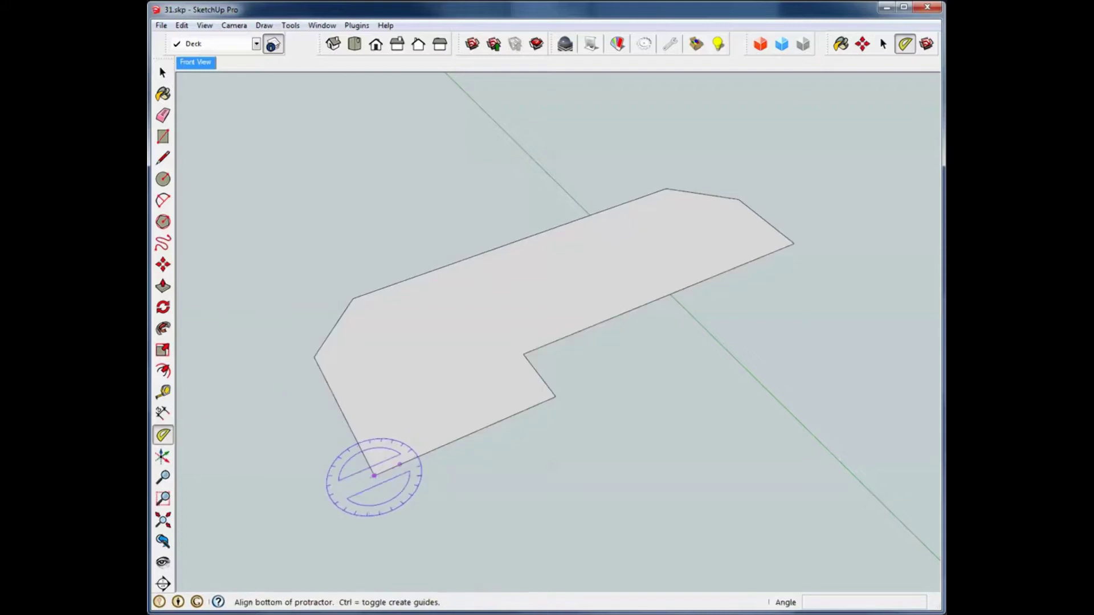
left_click(460, 437)
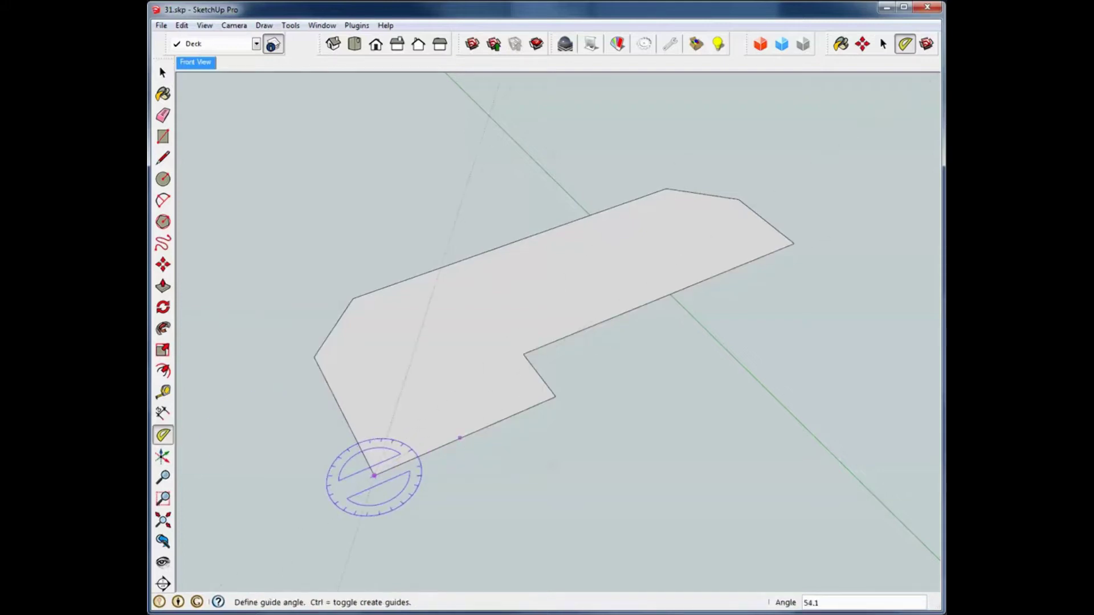
type("45")
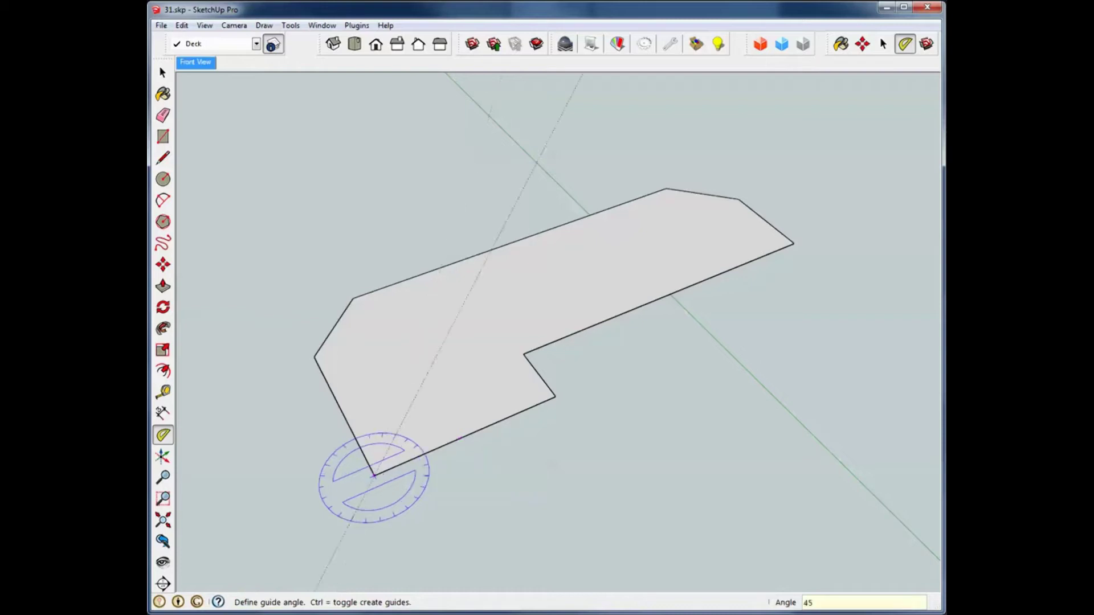
key("Return")
key("space")
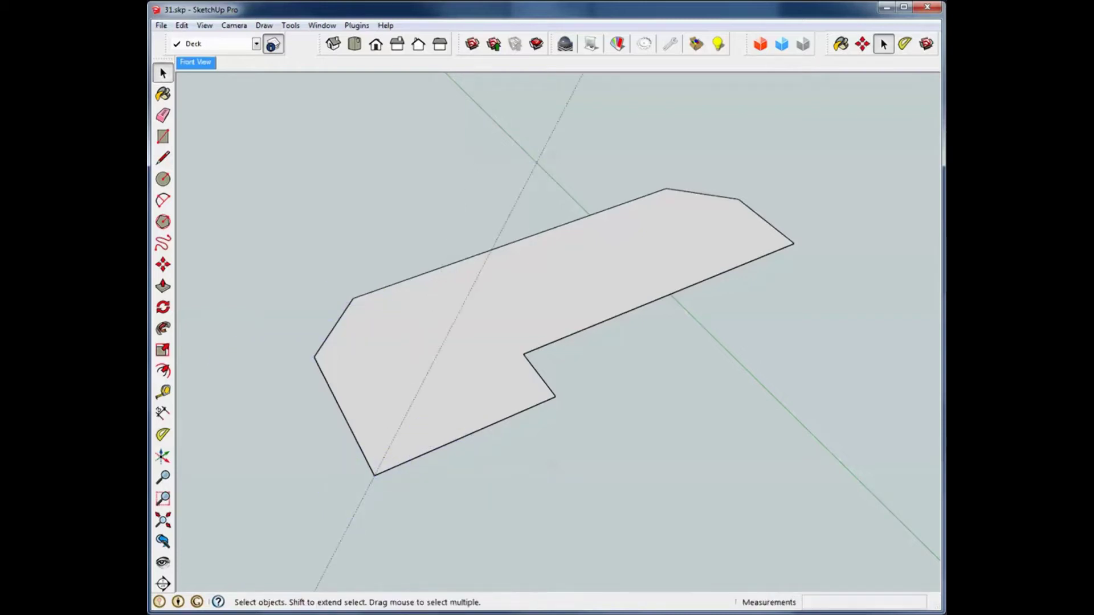
Add a guide parallel to the 45-degree one, offset about 5.2", and another .125" beyond it to mark the board gap
key("t")
left_click(421, 384)
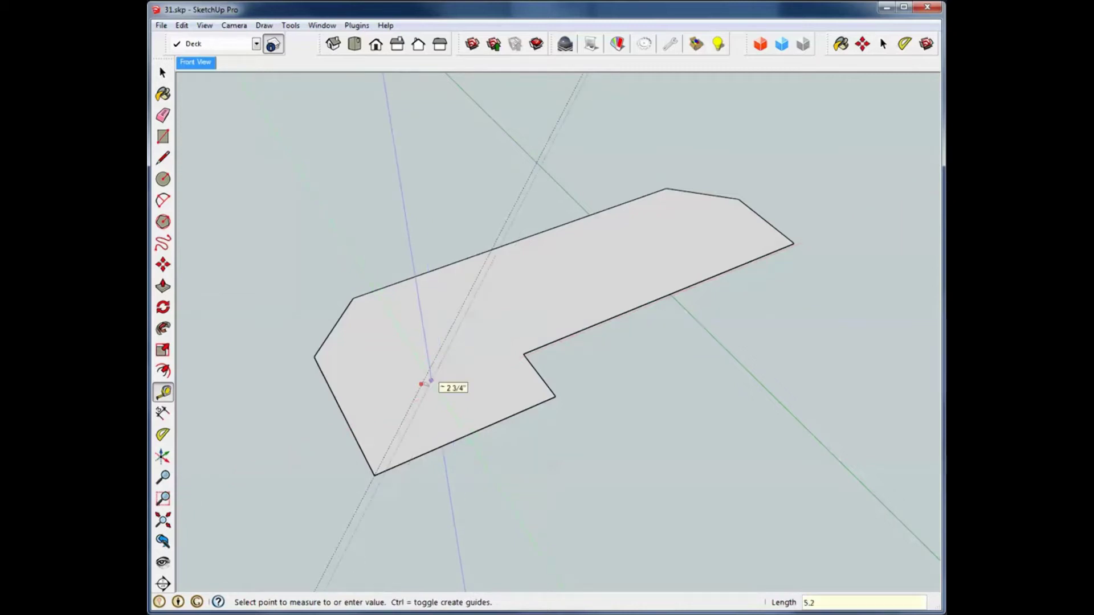
left_click(428, 381)
scroll(419, 406, "up", 6)
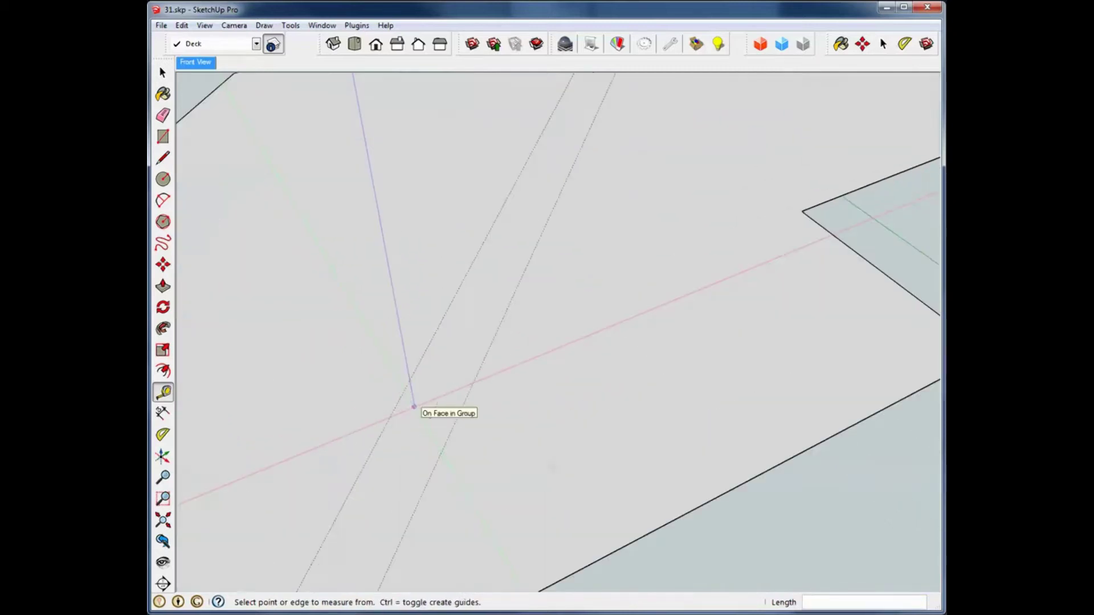
middle_click_drag(414, 407, 450, 342)
left_click(451, 337)
type(".125")
key("Return")
key("space")
Draw edges from the deck outline's near corner about 7 7/16" along the front edge, and about 119 1/4" along the 5.2" guide to the far edge
scroll(464, 331, "down", 2)
middle_click_drag(463, 331, 485, 328)
scroll(378, 490, "up", 4)
key("l")
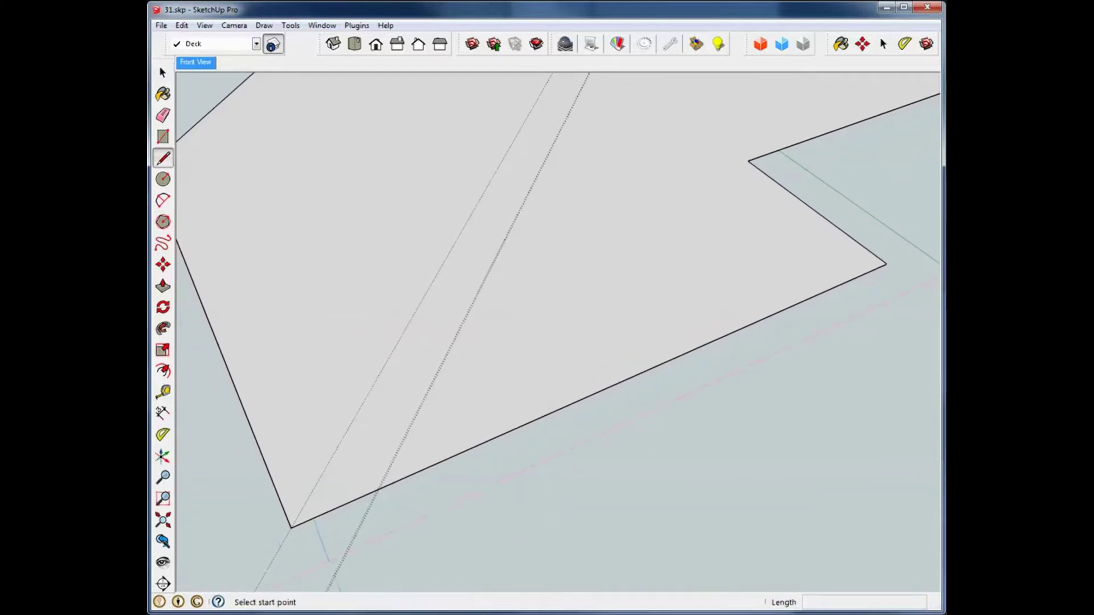
left_click(291, 527)
scroll(364, 498, "up", 5)
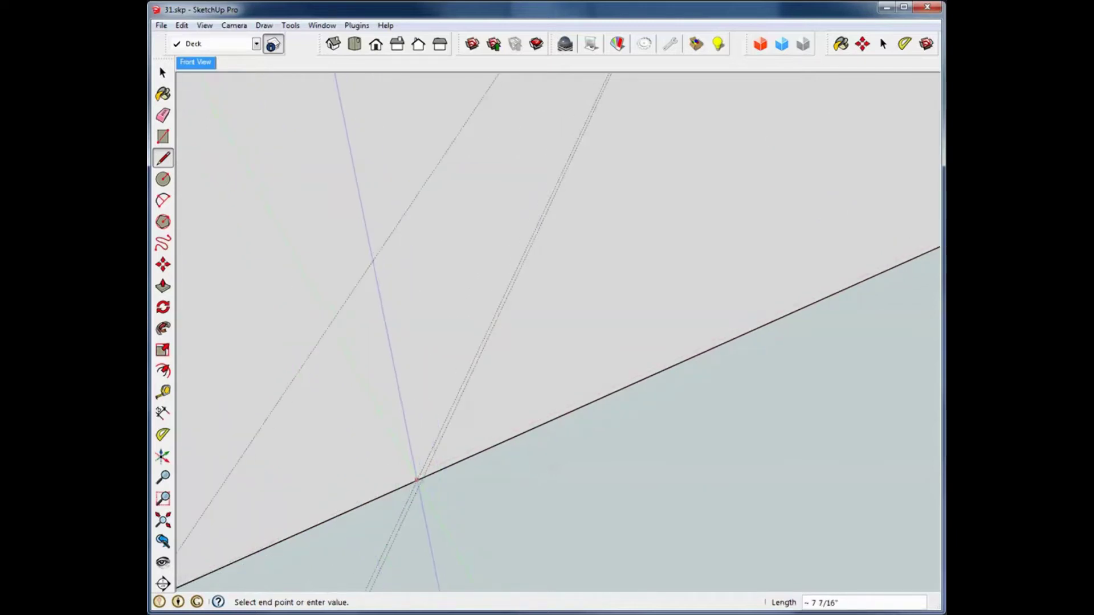
scroll(401, 400, "down", 5)
mouse_move(590, 103)
middle_mouse_down("shift")
mouse_move(531, 329)
mouse_move(379, 559)
middle_mouse_up("shift")
scroll(440, 391, "up", 3)
left_click(562, 167)
Close the board outline with an edge about 7 7/16" along the far edge and one along the 45-degree guide back to the near corner
middle_click_drag(562, 167, 562, 325)
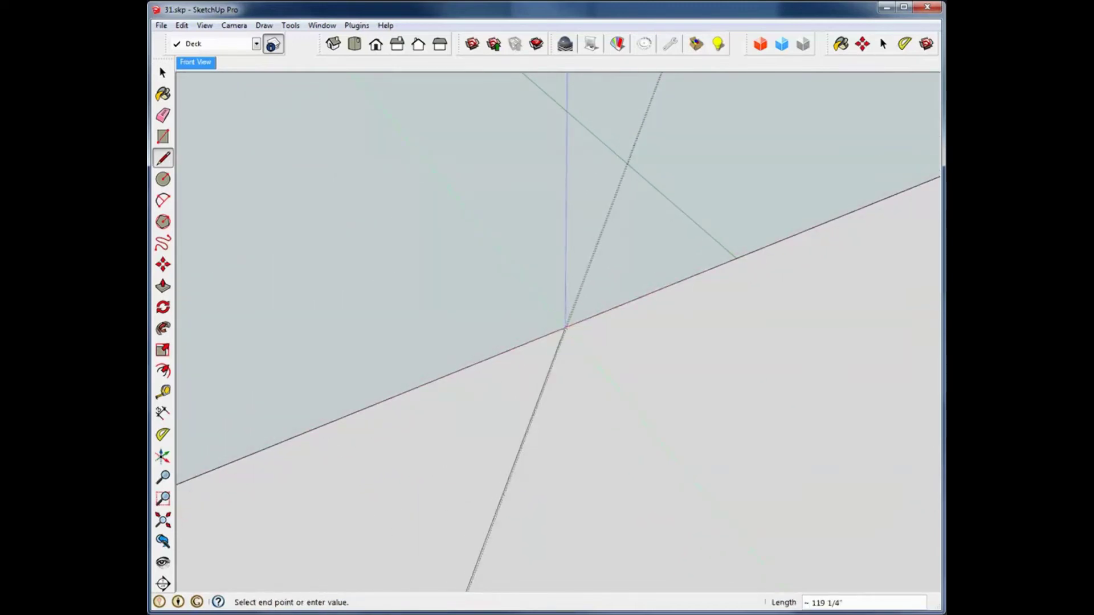
middle_click_drag(371, 379, 513, 342)
scroll(539, 290, "down", 2)
scroll(672, 181, "up", 2)
scroll(615, 194, "up", 1)
scroll(629, 190, "up", 2)
scroll(628, 190, "down", 1)
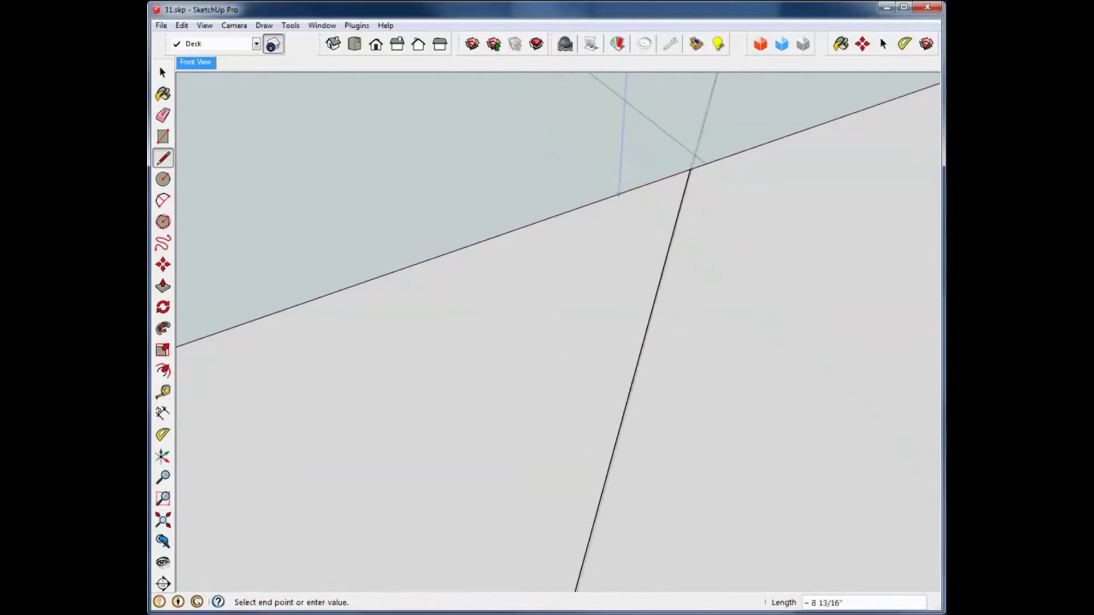
scroll(616, 219, "down", 1)
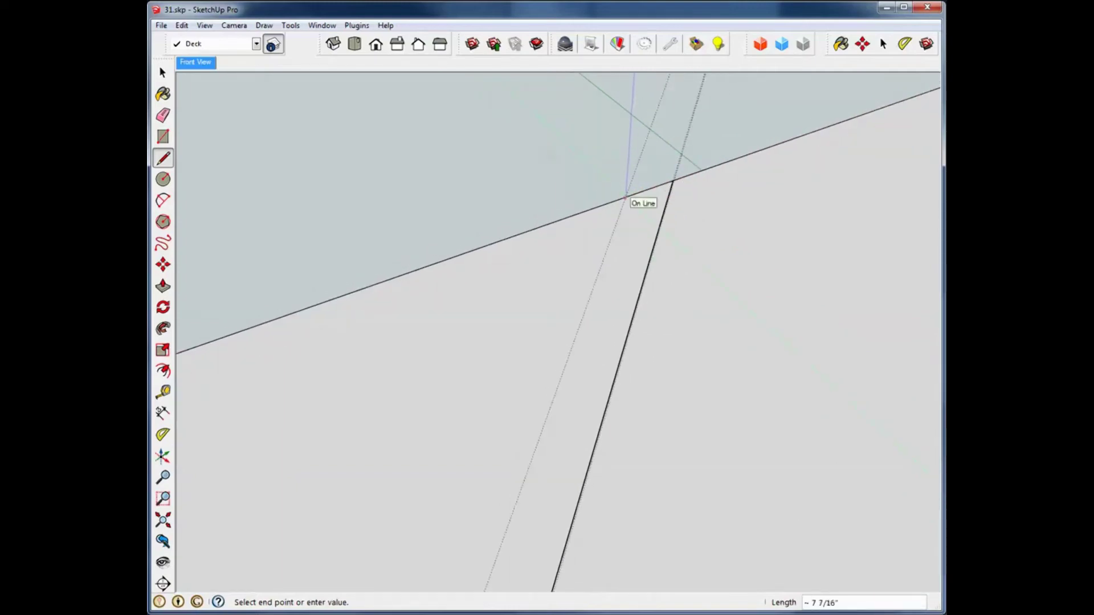
left_click(625, 197)
scroll(574, 344, "down", 3)
middle_click_drag(557, 407, 555, 289)
scroll(554, 290, "up", 2)
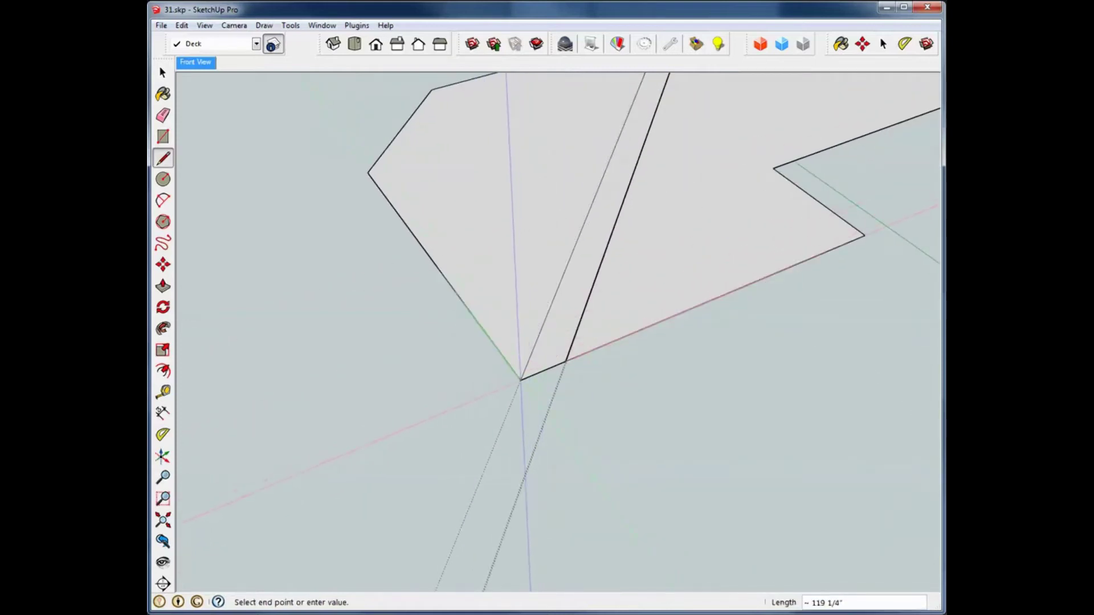
left_click(520, 379)
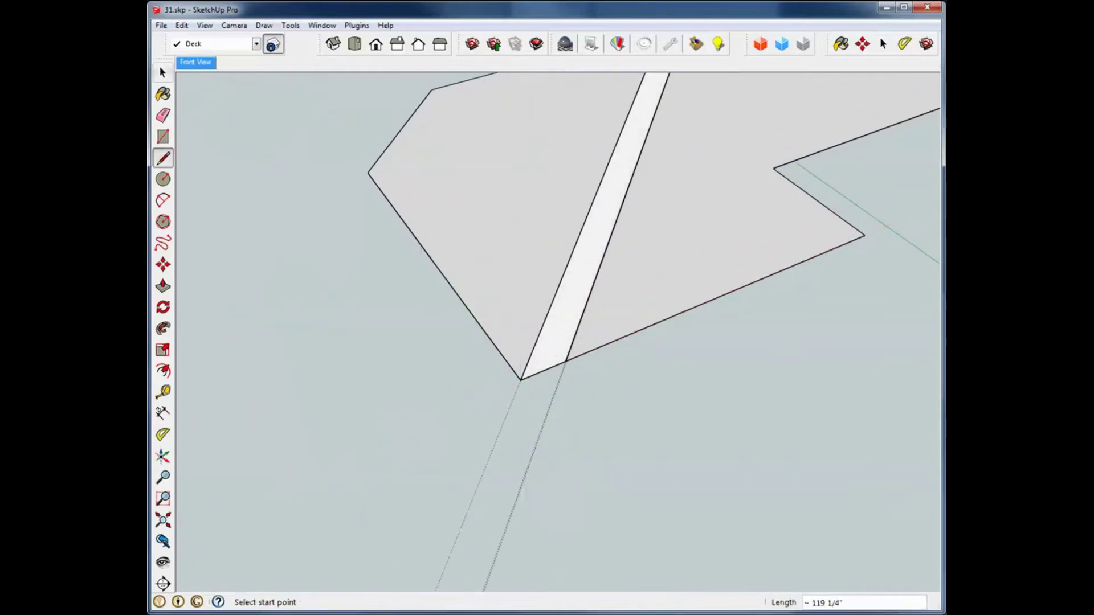
Pull the angled board face up by 3/4"
key("space")
double_click(555, 334)
key("p")
left_click(555, 334)
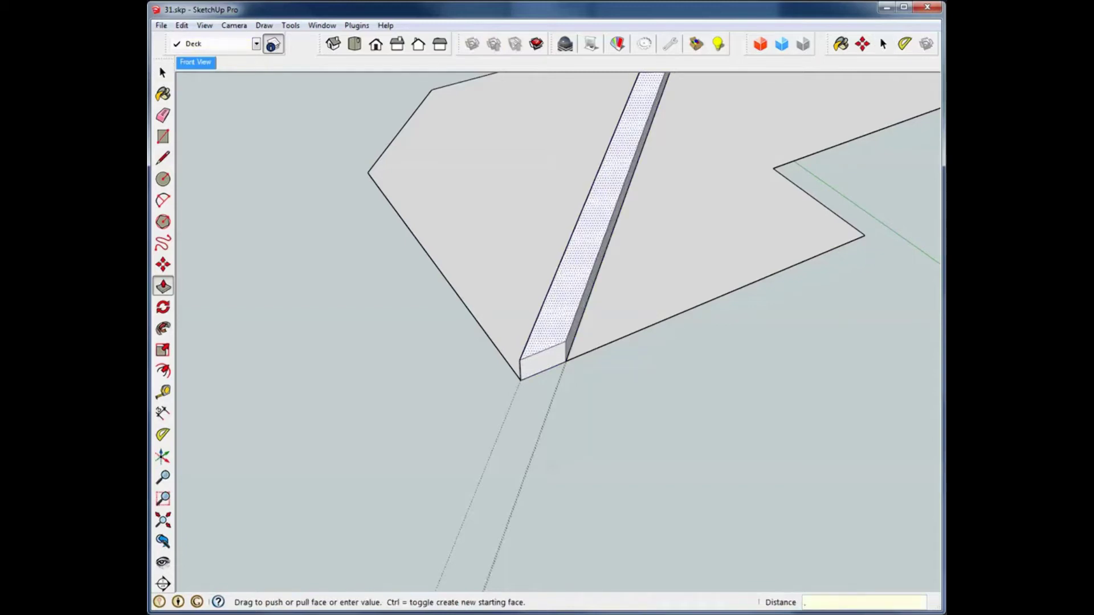
key("Return")
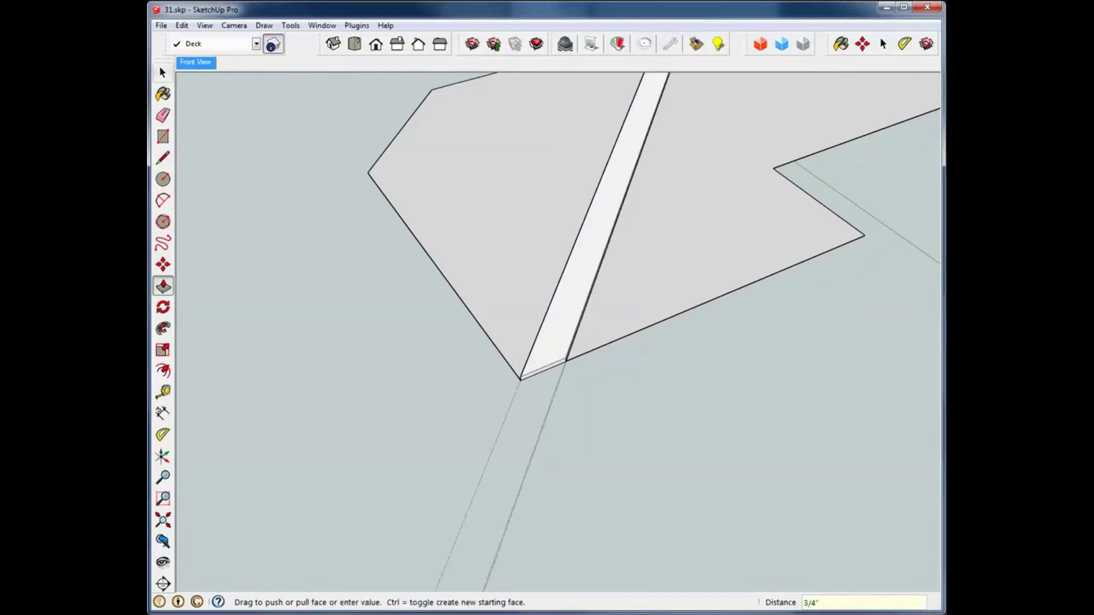
Make a group of the entire angled board
key("space")
scroll(561, 335, "down", 3)
middle_click_drag(561, 335, 470, 379)
middle_click_drag(621, 347, 720, 335, "shift")
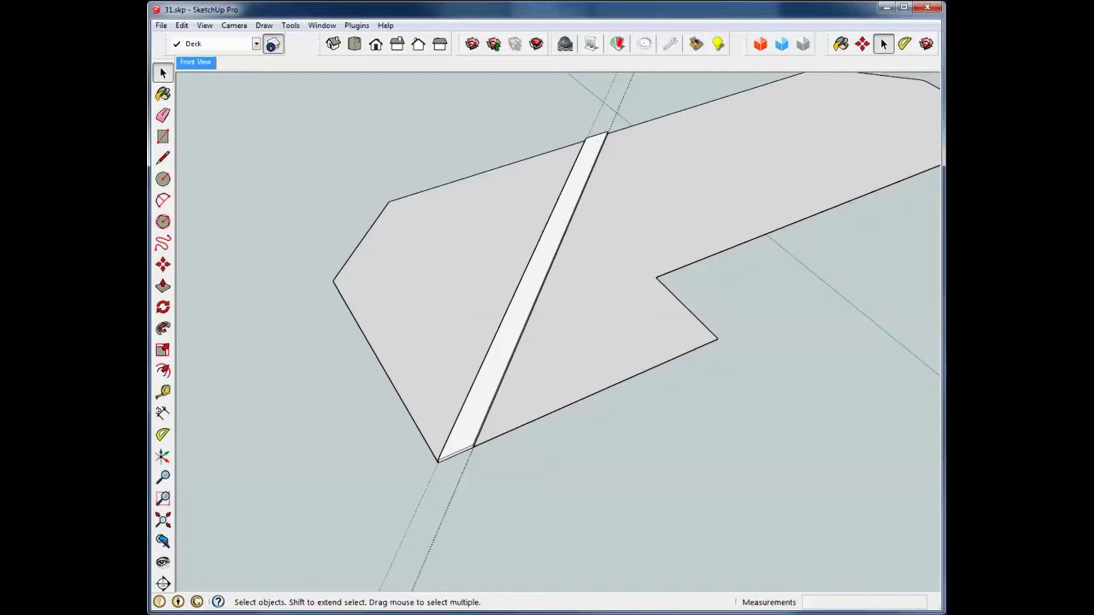
middle_click_drag(561, 342, 496, 333)
scroll(436, 416, "up", 6)
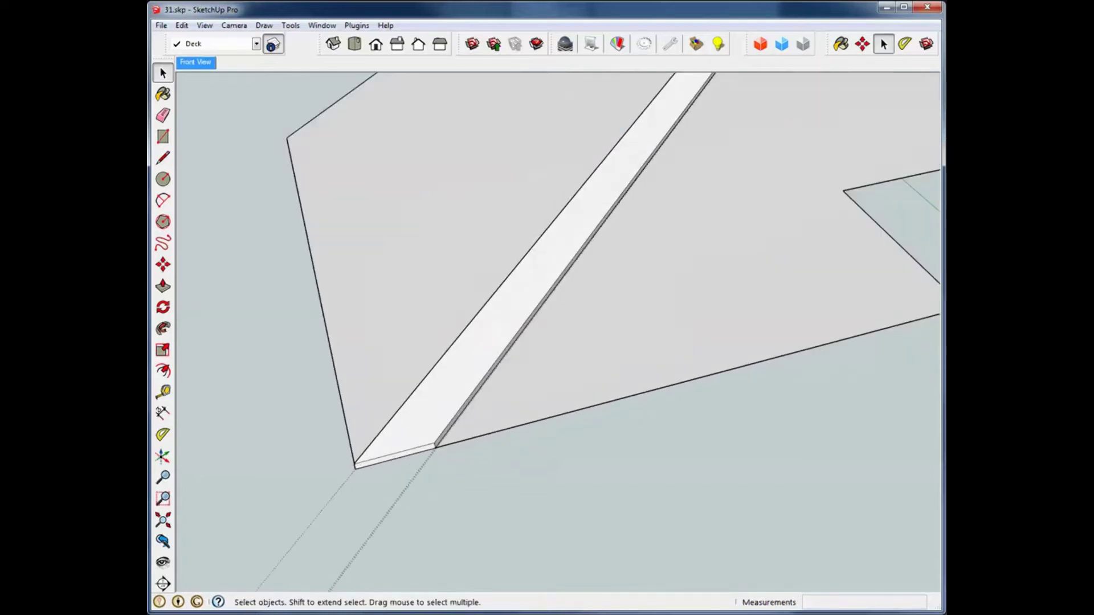
middle_click_drag(436, 416, 490, 390)
scroll(444, 438, "up", 5)
scroll(425, 427, "down", 2)
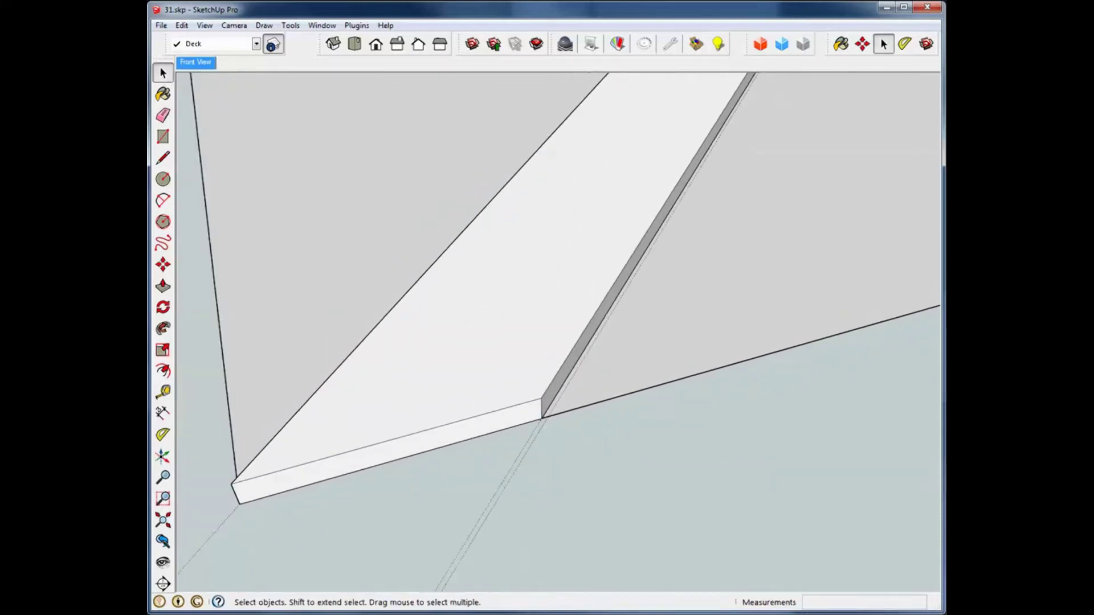
key("m")
key("space")
triple_click(501, 307)
right_click(501, 307)
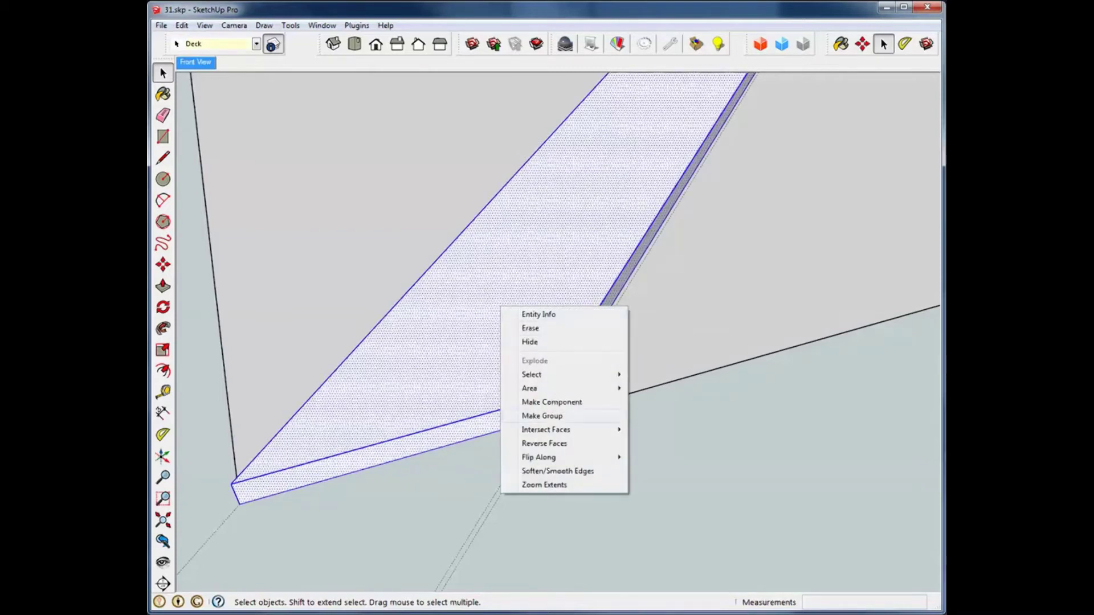
left_click(542, 416)
Copy the board group along the deck's front edge to the gap guide and repeat the copy 25 times
key("m")
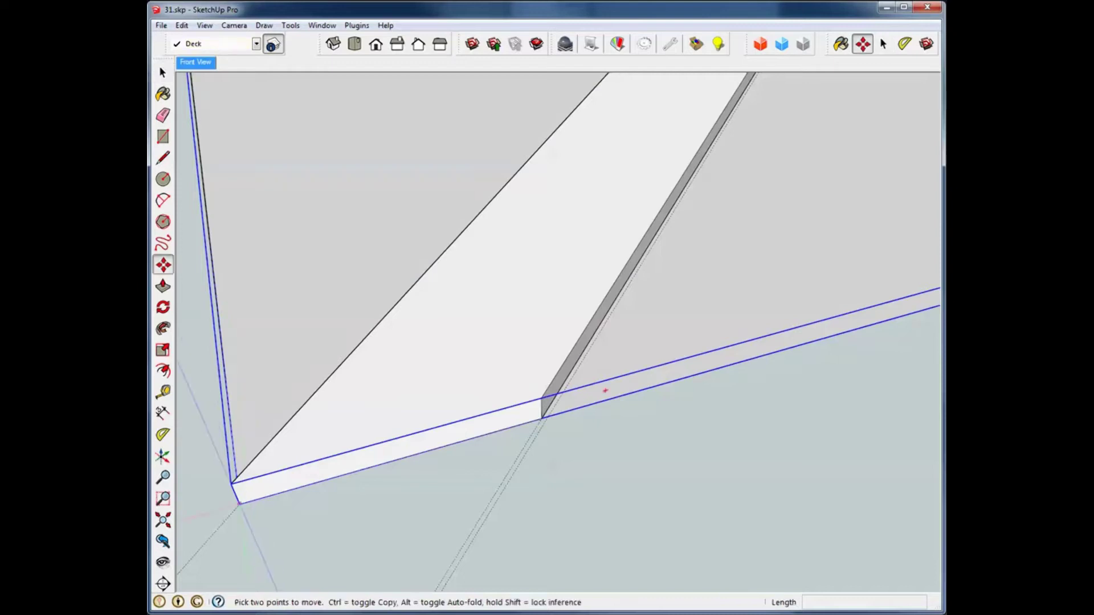
key("ctrl")
left_click(605, 391)
left_click(798, 354)
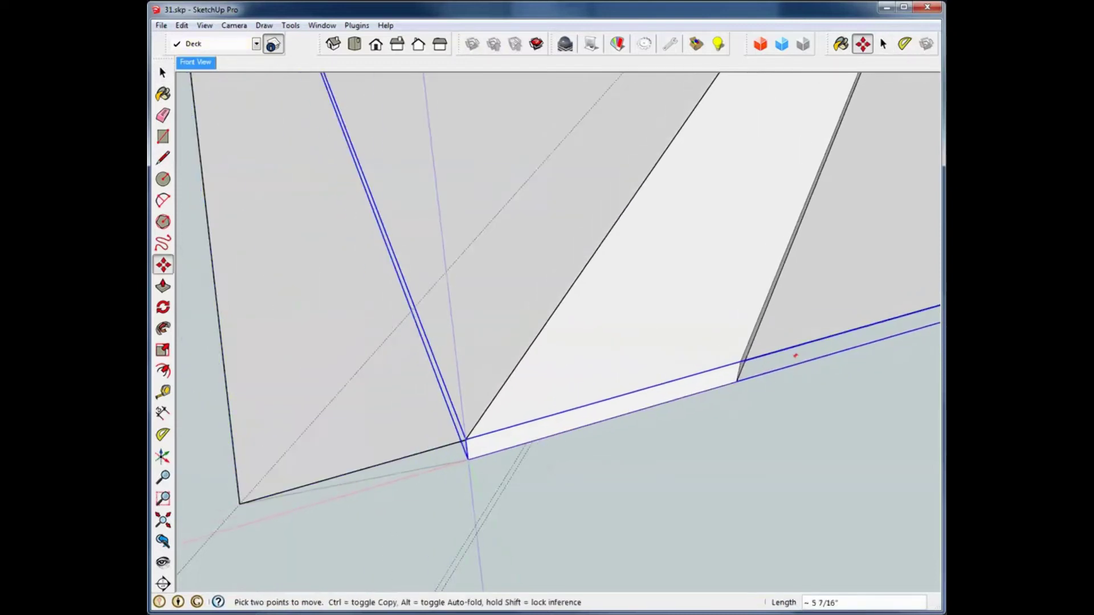
key("ctrl")
left_click(798, 354)
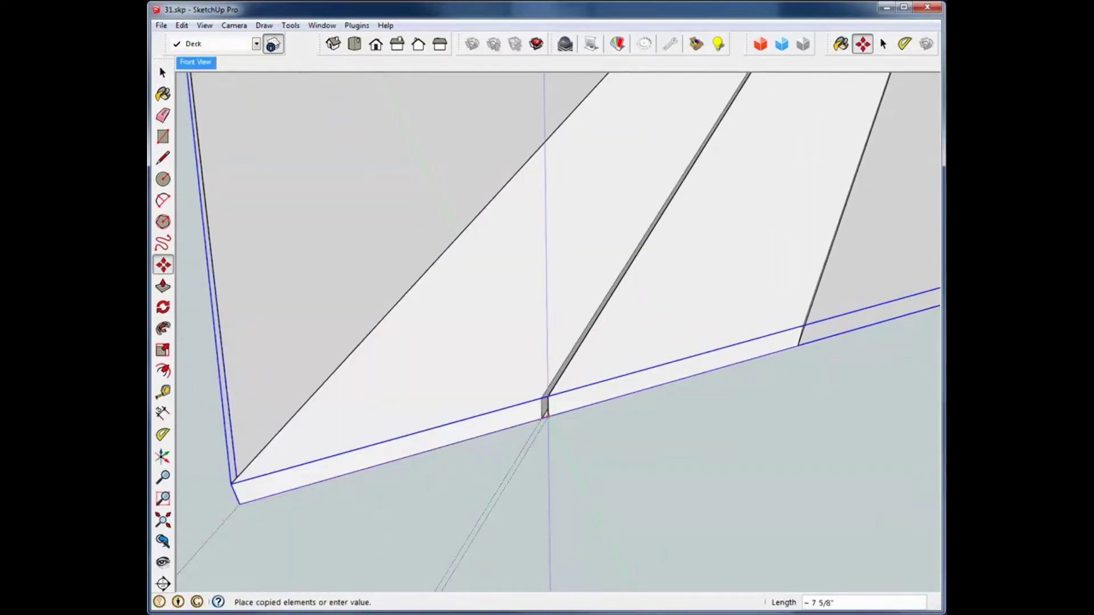
left_click(548, 416)
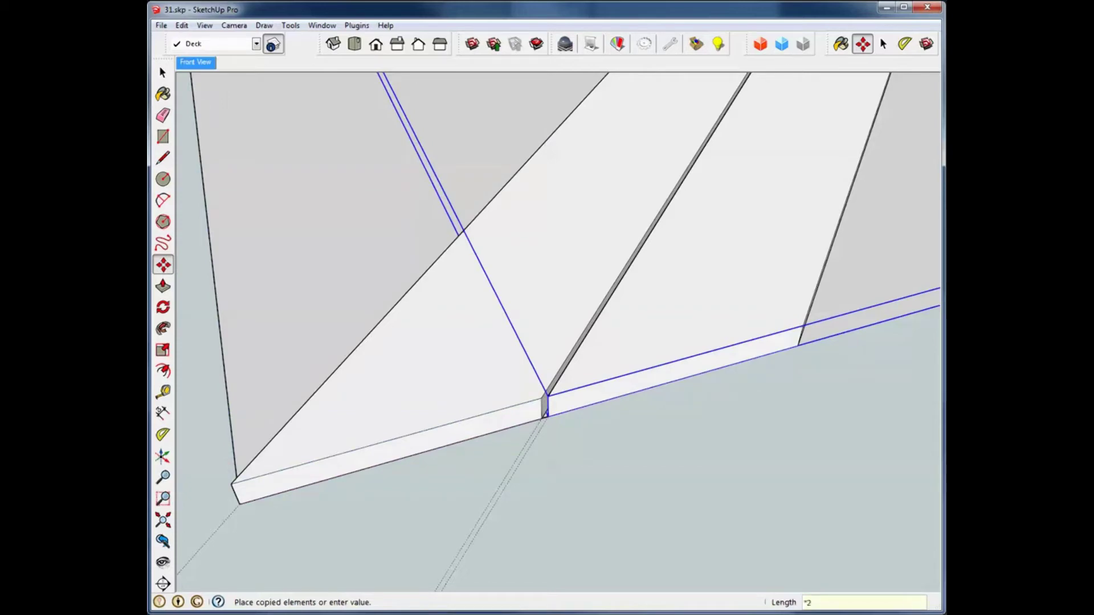
key("Return")
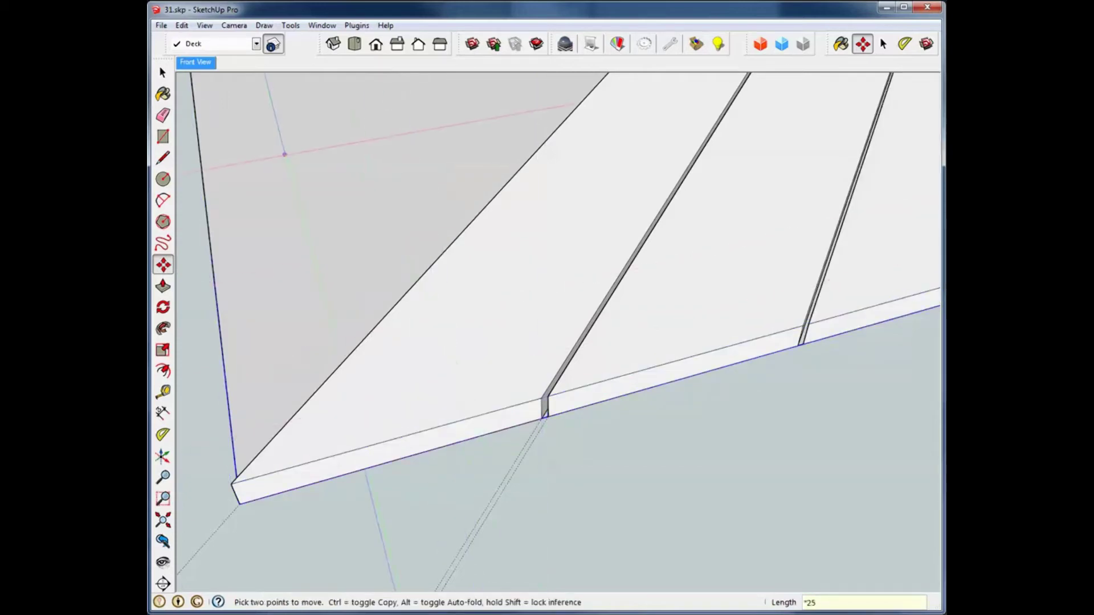
Undo the array of boards, the board's group and extrusion, and its drawn outline on the deck
left_click(163, 73)
scroll(277, 191, "down", 7)
middle_click_drag(298, 200, 181, 473, "shift")
scroll(467, 467, "down", 3)
middle_click_drag(467, 455, 275, 471, "shift")
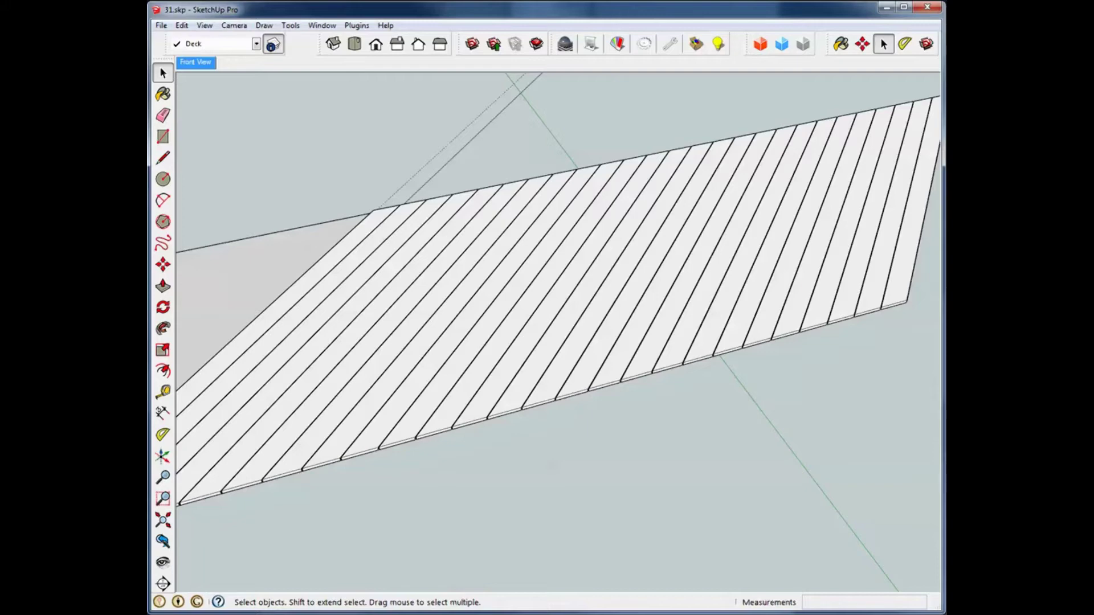
scroll(606, 200, "down", 3)
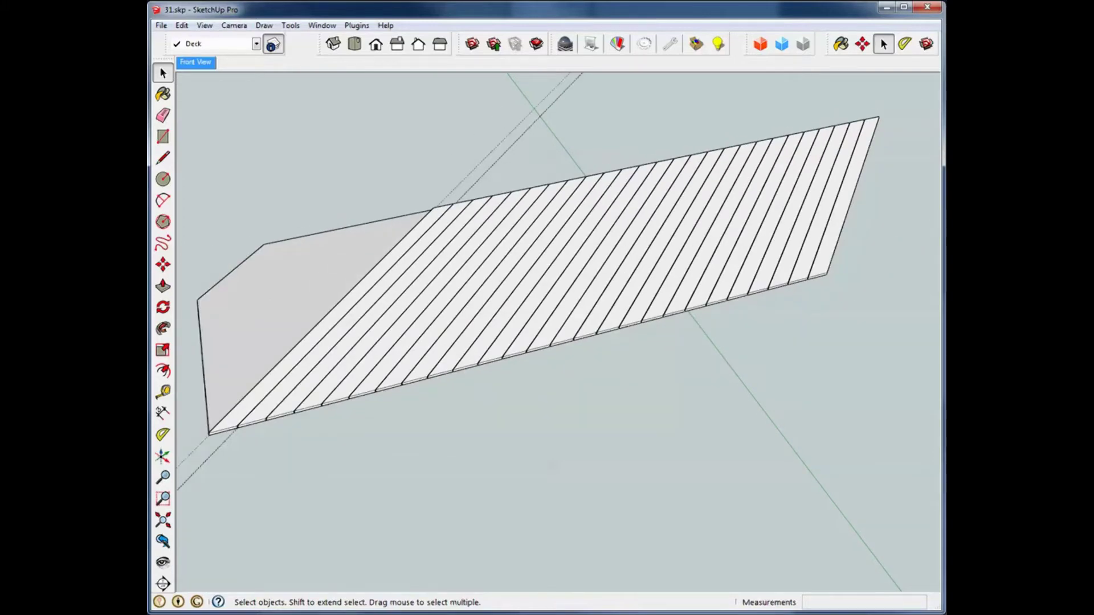
key("ctrl+z")
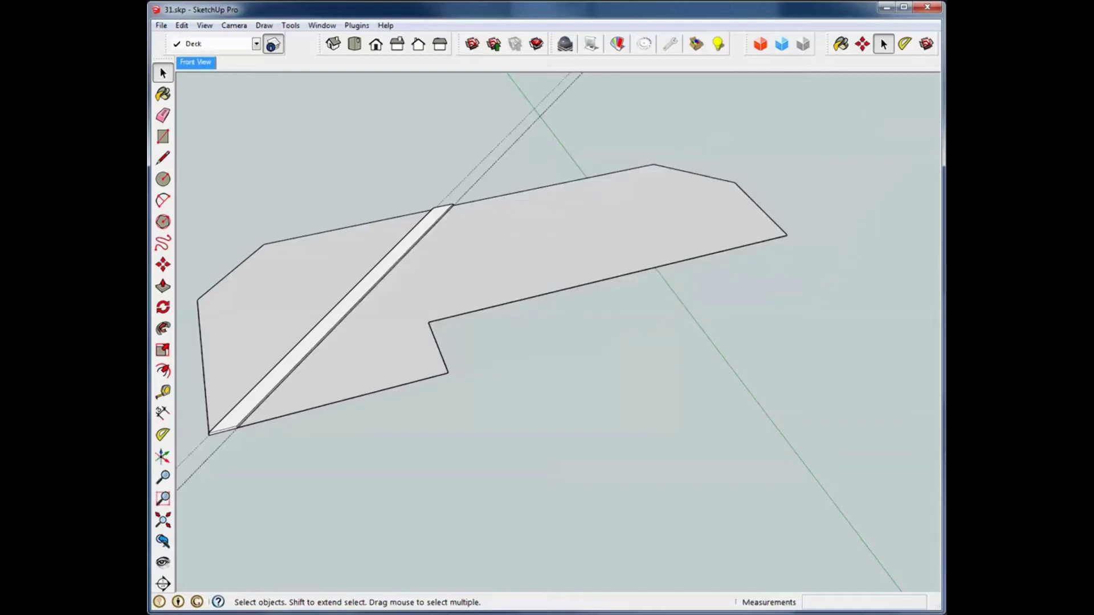
key("ctrl+z")
key("ctrl+z")
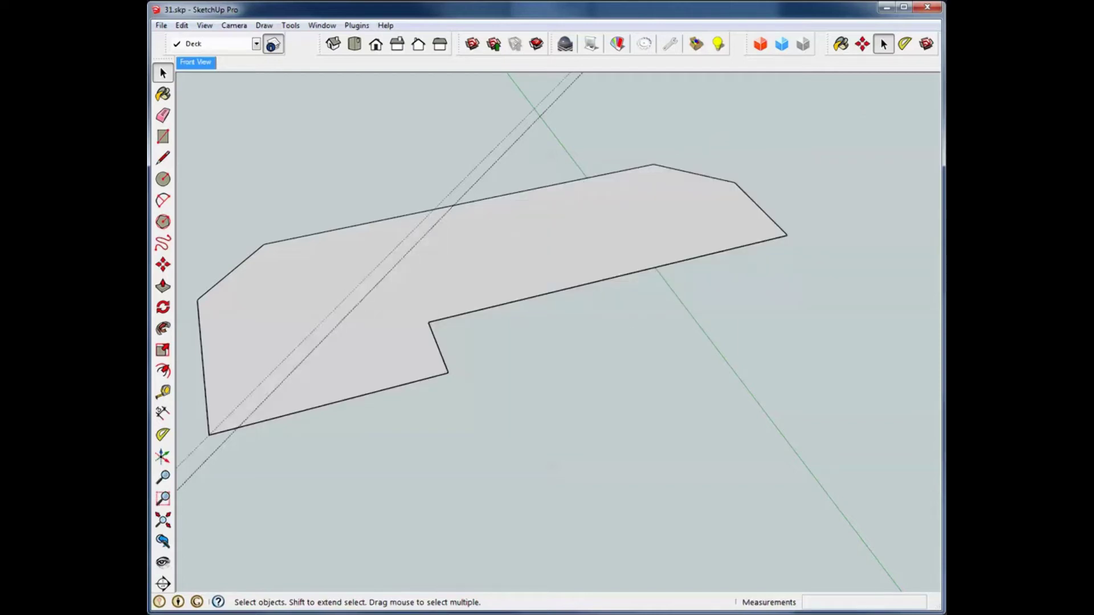
Delete all guides in the model
left_click(181, 26)
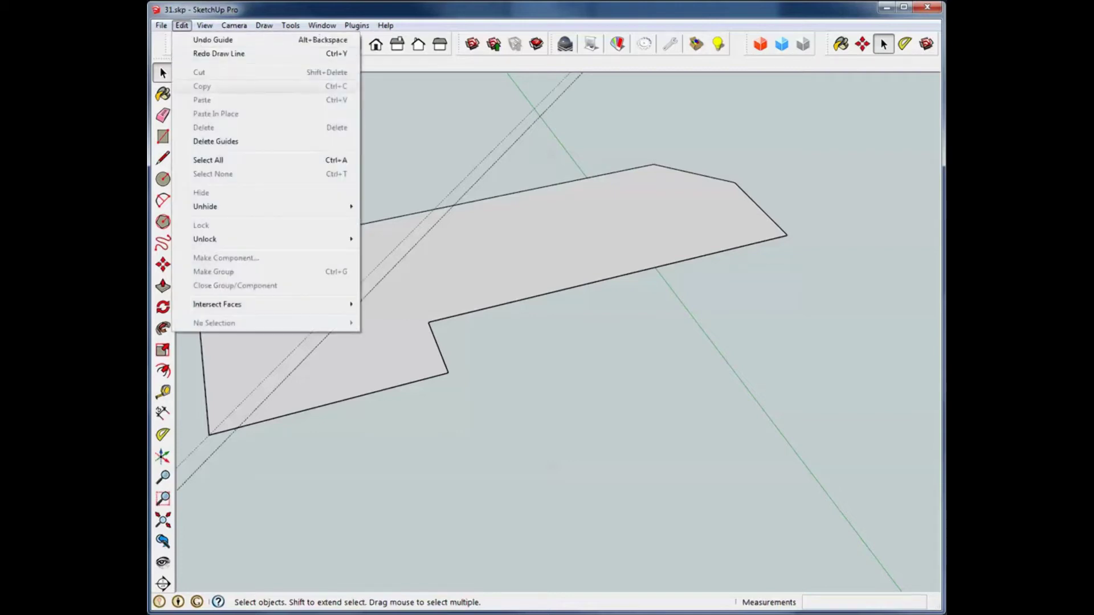
key("Return")
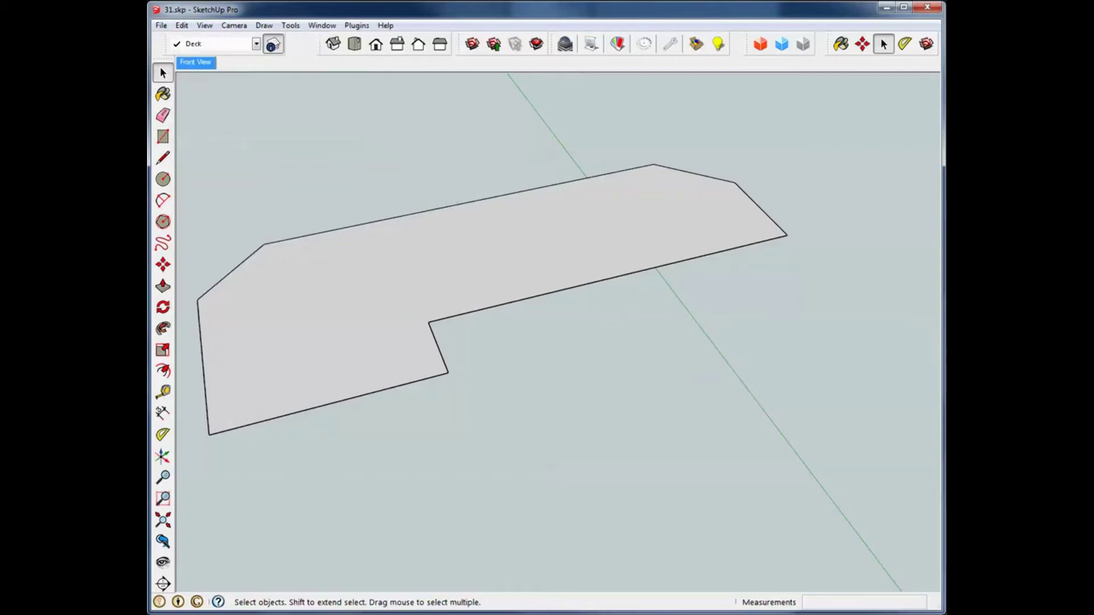
Try to move the outermost wooden board away from the prepared set of deck boards on the grass
middle_click_drag(547, 296, 279, 229)
scroll(766, 306, "down", 6)
middle_click_drag(741, 274, 430, 279, "shift")
scroll(512, 501, "up", 8)
scroll(373, 290, "up", 6)
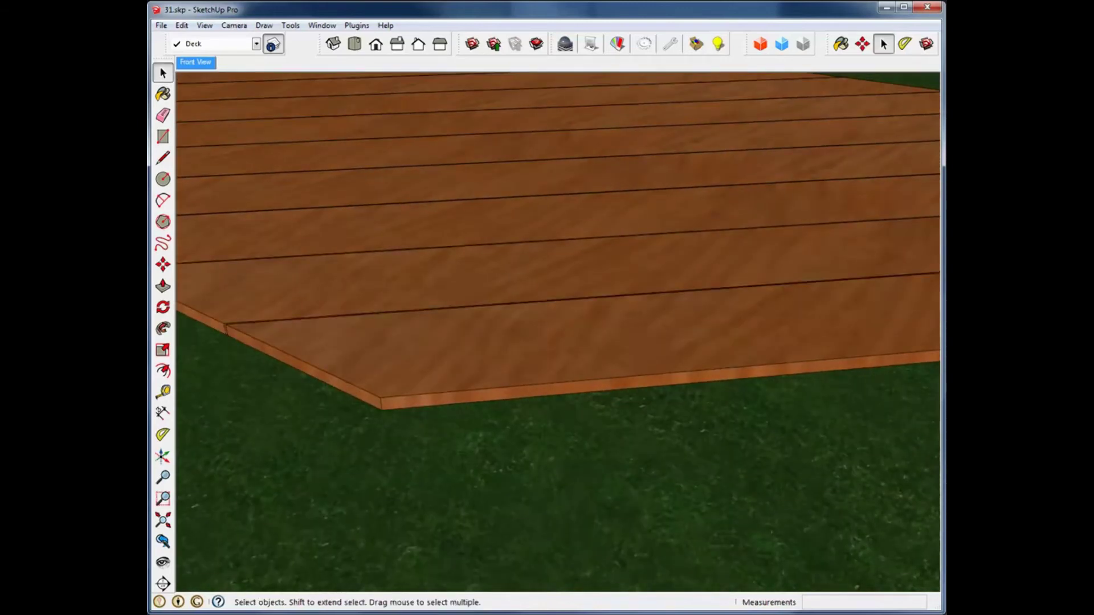
key("m")
left_click(381, 409)
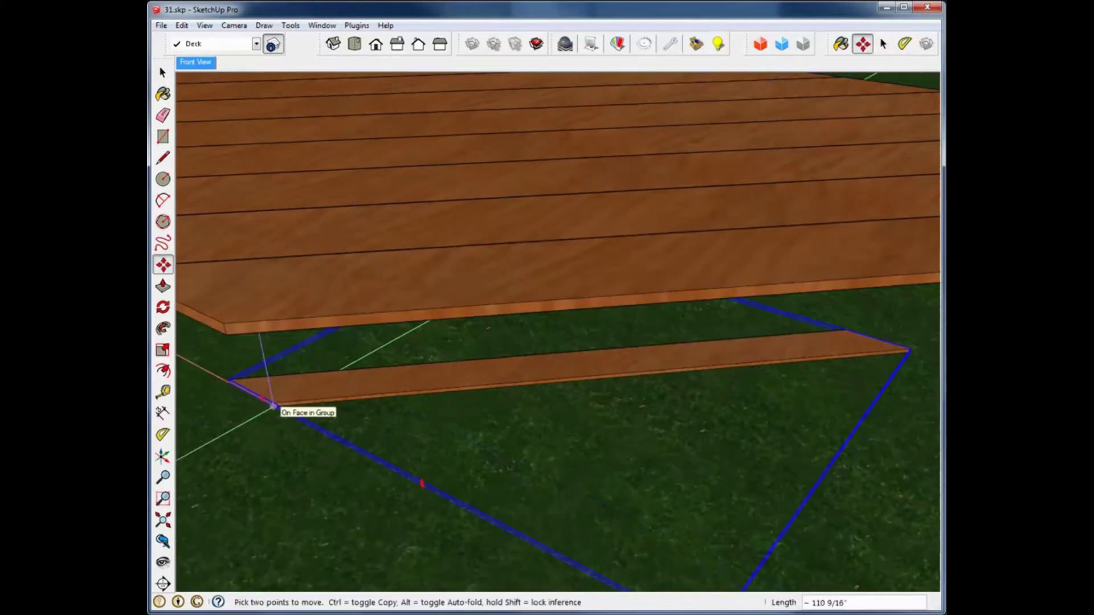
left_click(273, 406)
left_click(162, 72)
scroll(294, 320, "down", 7)
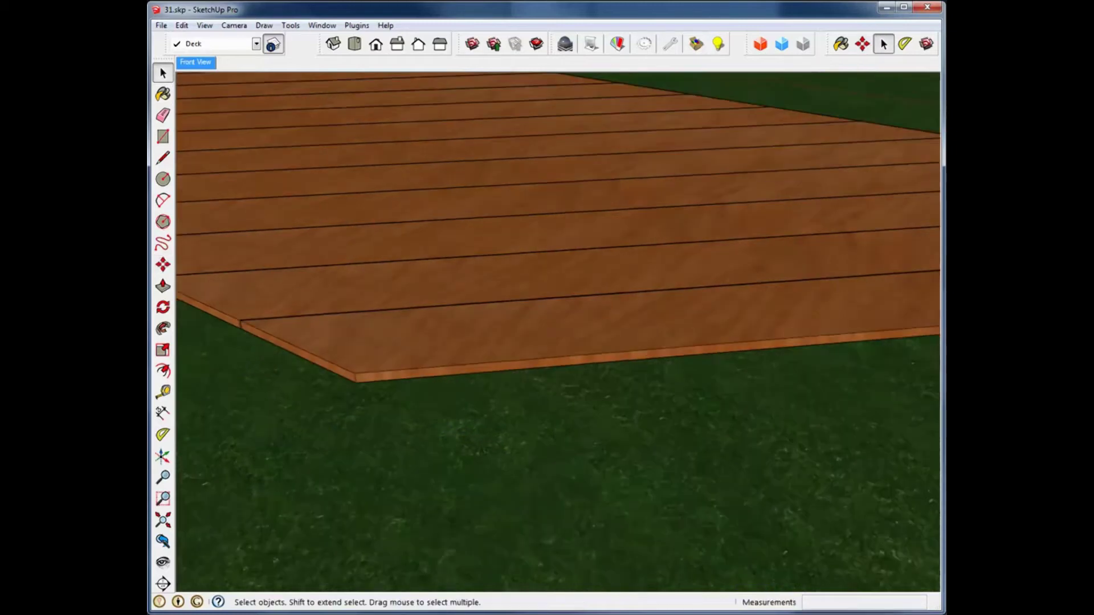
Select all the wooden deck boards and move them by their bottom corner onto the matching corner of the flat deck outline
middle_click_drag(293, 320, 765, 237)
scroll(760, 258, "down", 5)
middle_click_drag(678, 285, 687, 265)
left_click_drag(350, 133, 930, 260)
scroll(930, 260, "up", 5)
middle_click_drag(456, 199, 438, 302)
scroll(438, 305, "up", 3)
scroll(425, 325, "up", 2)
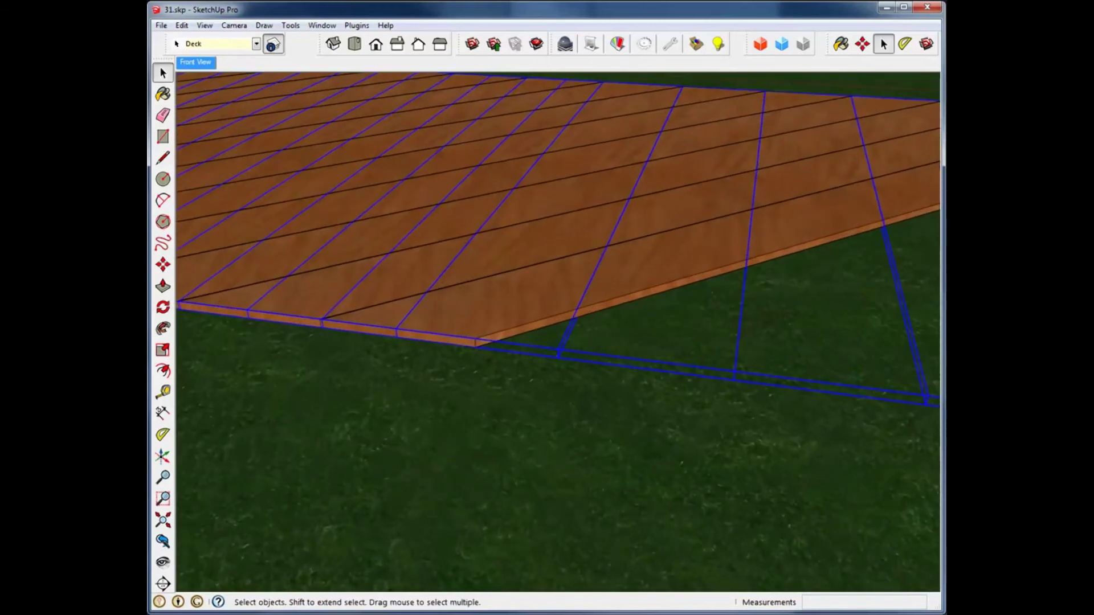
key("m")
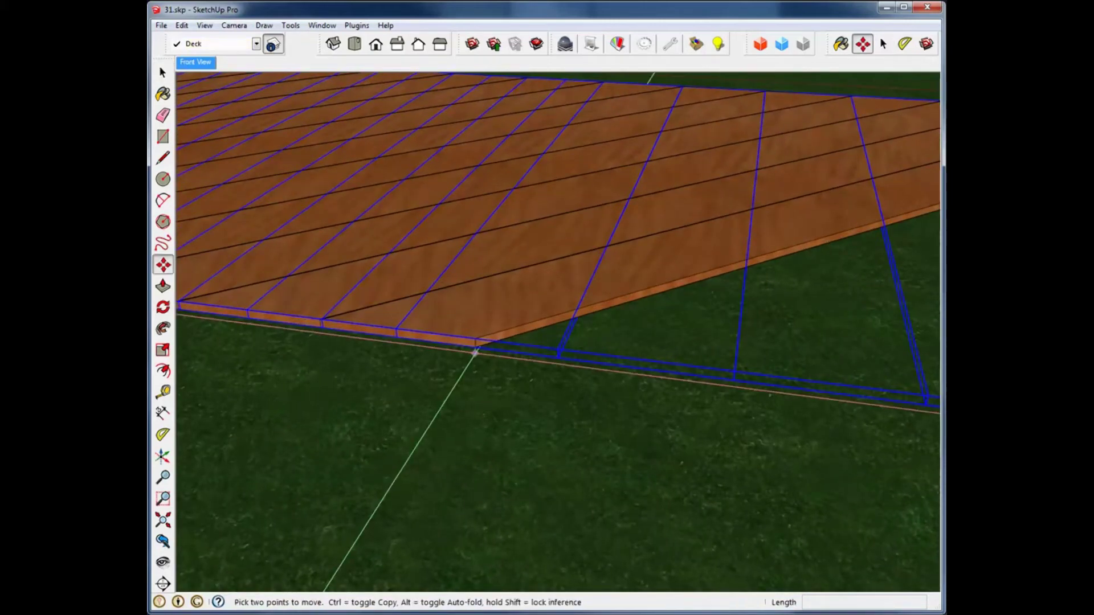
scroll(384, 397, "down", 3)
left_click(384, 397)
scroll(383, 398, "down", 8)
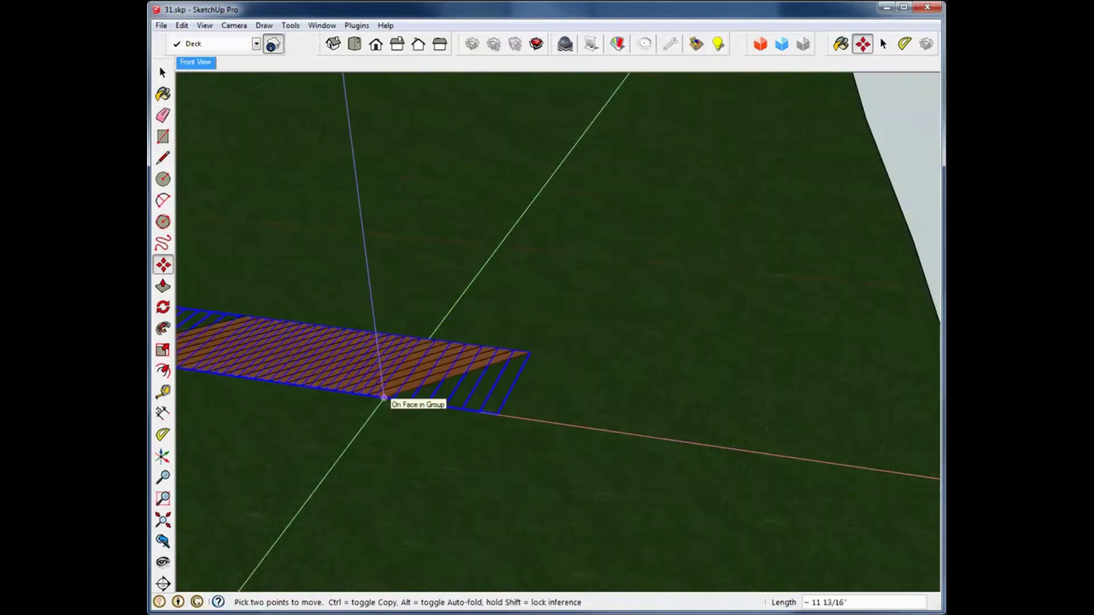
middle_click_drag(414, 410, 924, 126, "shift")
middle_click_drag(633, 492, 615, 438)
scroll(590, 483, "up", 4)
scroll(590, 482, "up", 5)
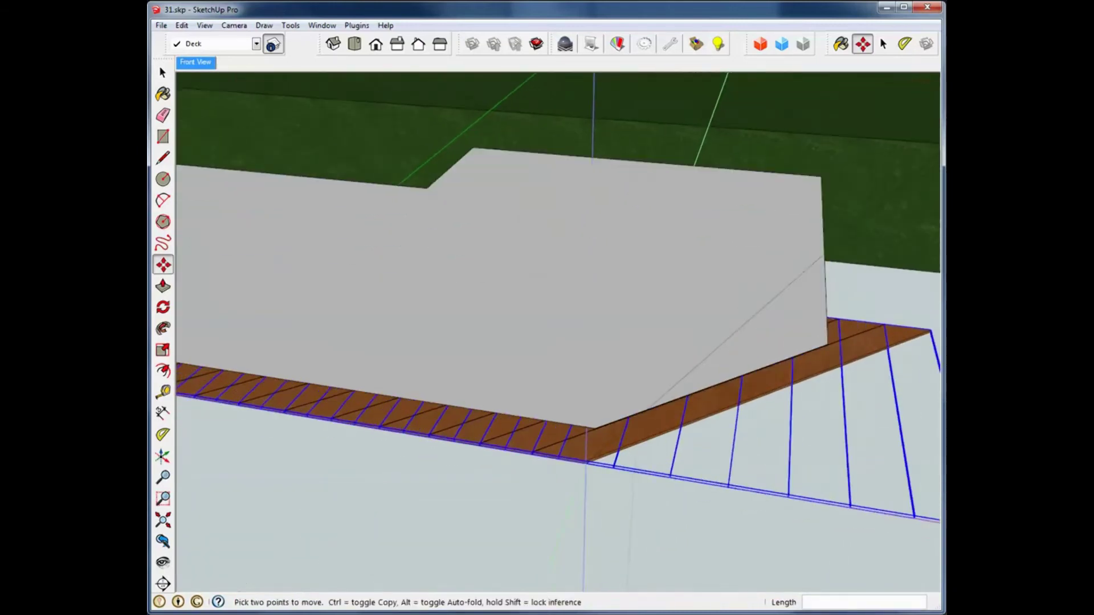
left_click(593, 428)
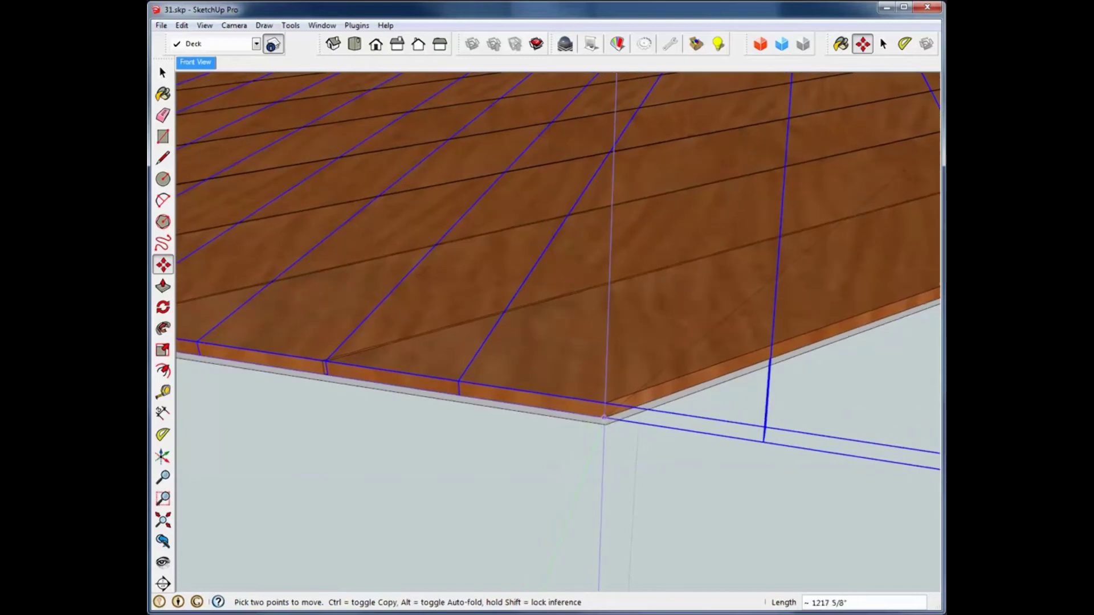
left_click(605, 424)
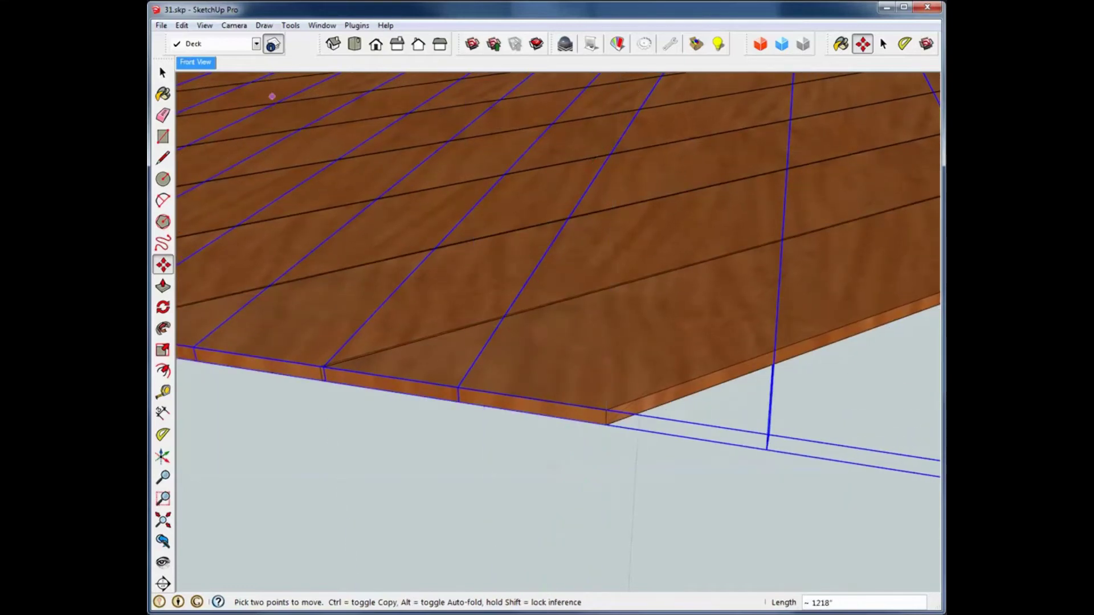
key("space")
Examine the placed deck boards and the deck outline from underneath
scroll(558, 275, "down", 2)
middle_click_drag(558, 353, 574, 220)
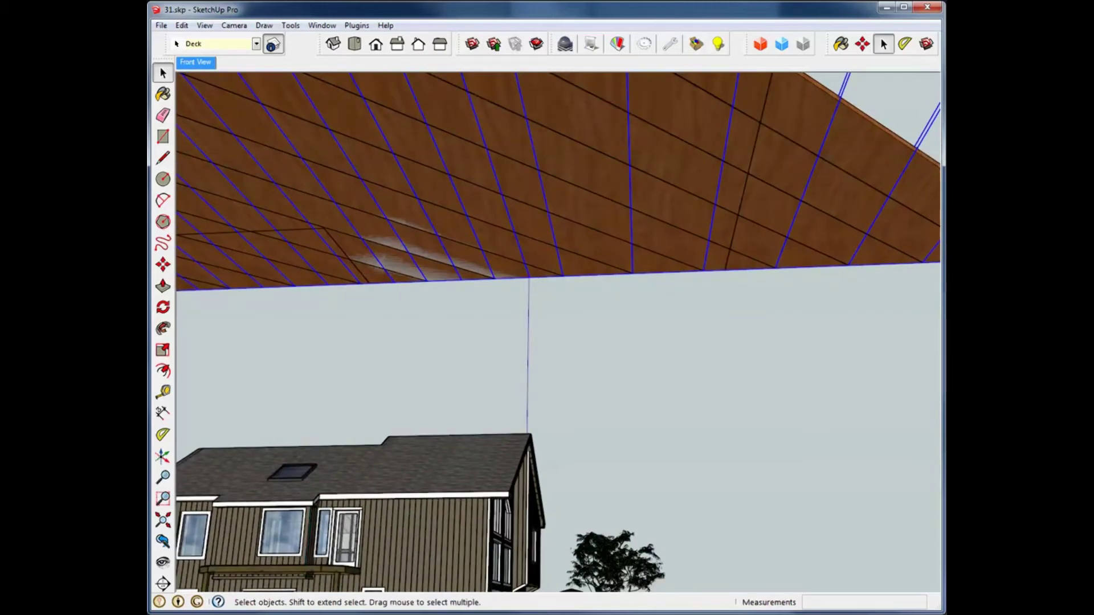
middle_click_drag(551, 182, 550, 170)
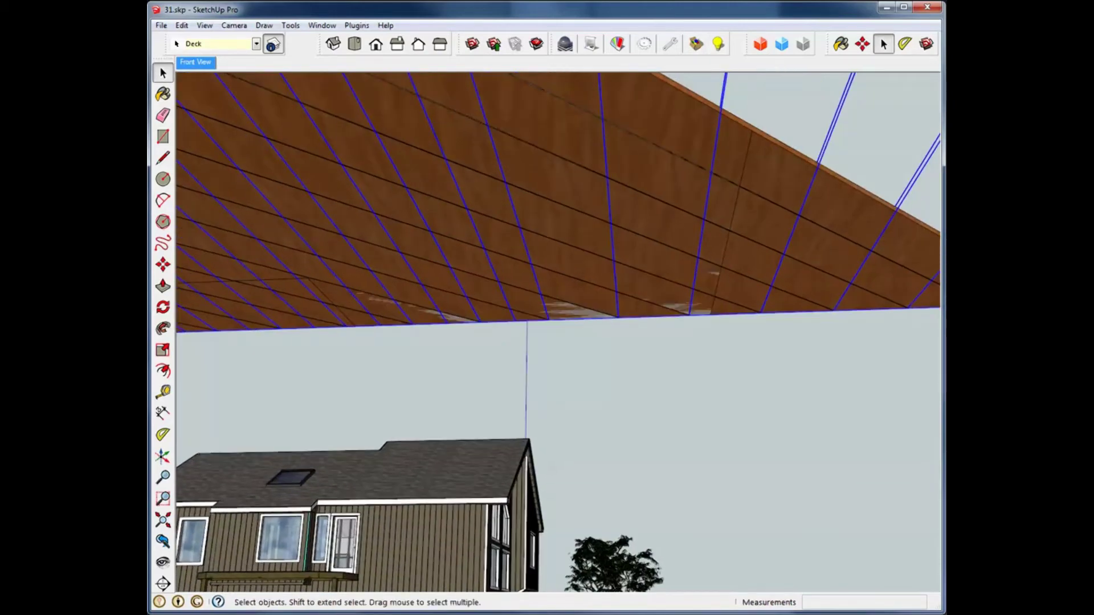
Inspect the overlapping undersides of the deck boards and the flat deck outline, selecting and opening single groups without editing them
key("Delete")
double_click(507, 296)
middle_click_drag(507, 285, 552, 292)
key("Escape")
scroll(459, 326, "down", 2)
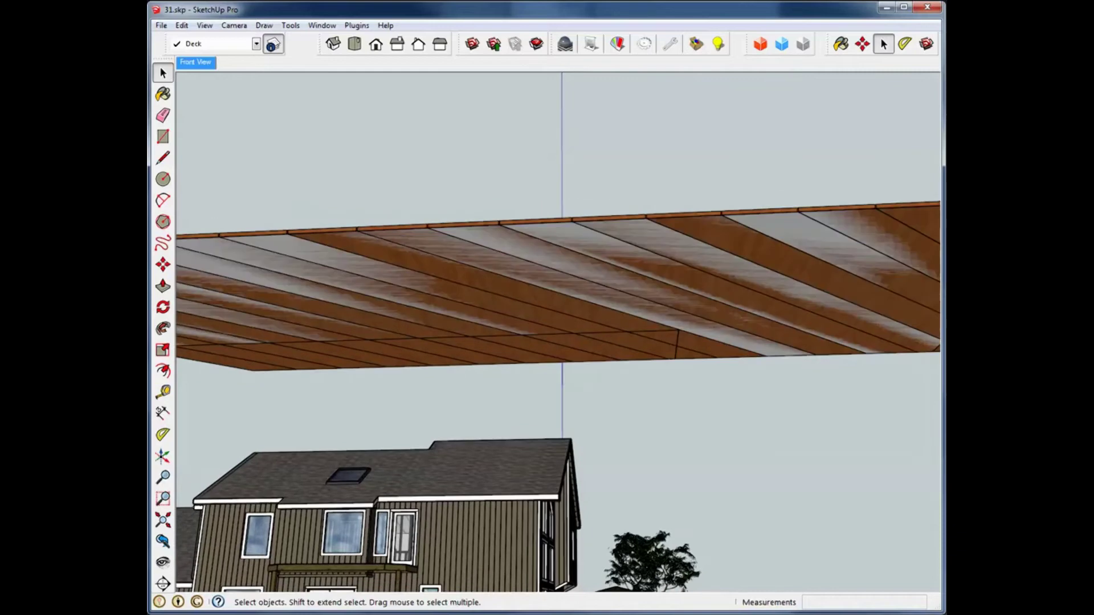
left_click(484, 299)
scroll(325, 247, "down", 4)
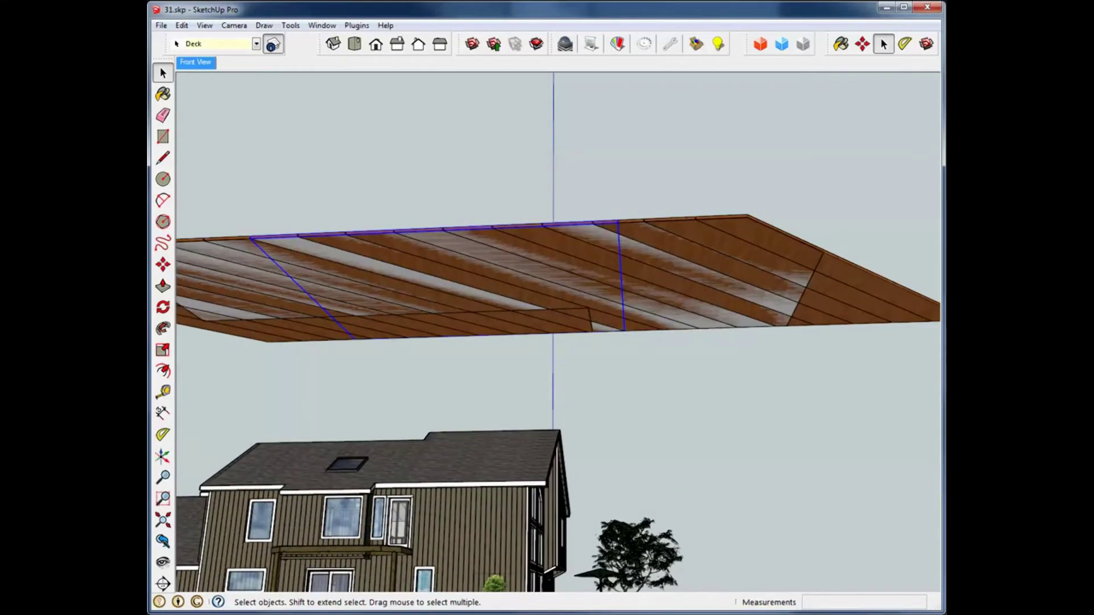
scroll(337, 244, "up", 2)
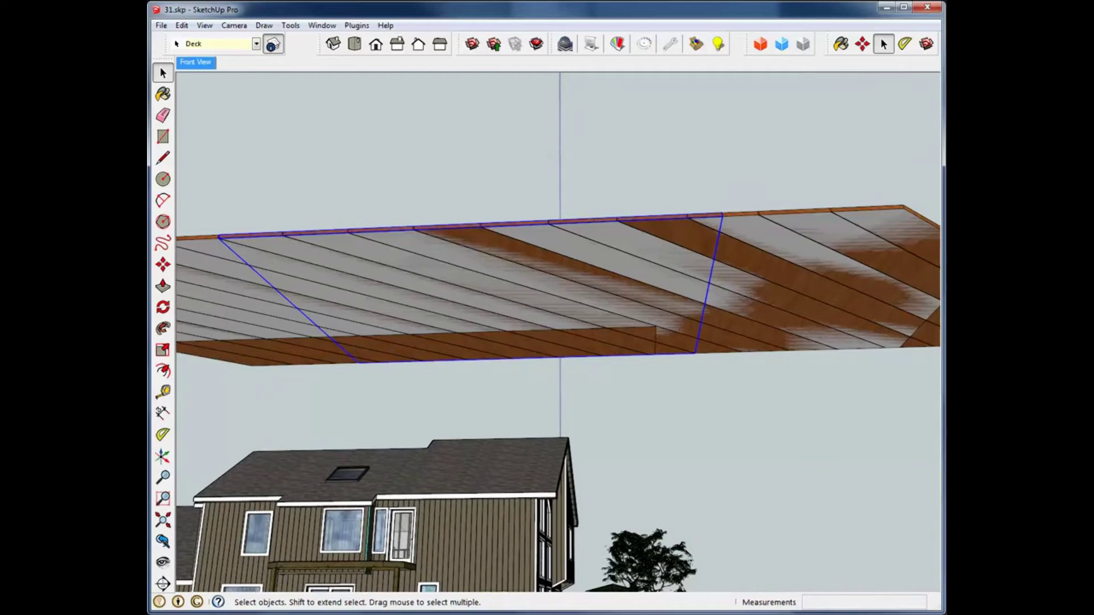
double_click(340, 258)
key("Escape")
scroll(376, 265, "down", 1)
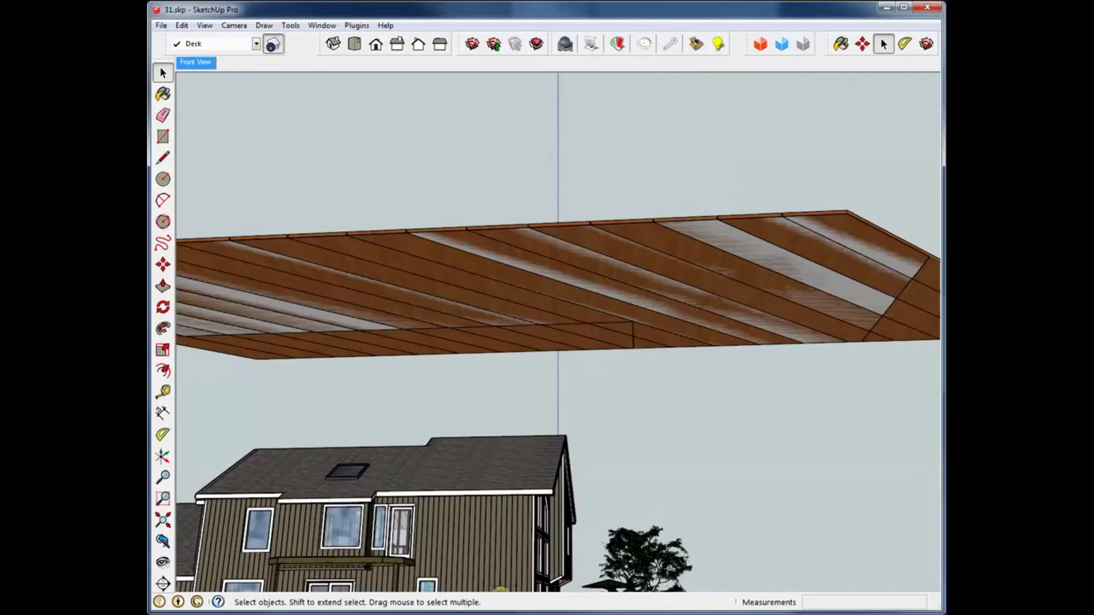
Inspect several individual deck boards along the underside by opening and closing their groups
middle_click_drag(376, 265, 342, 285)
double_click(342, 283)
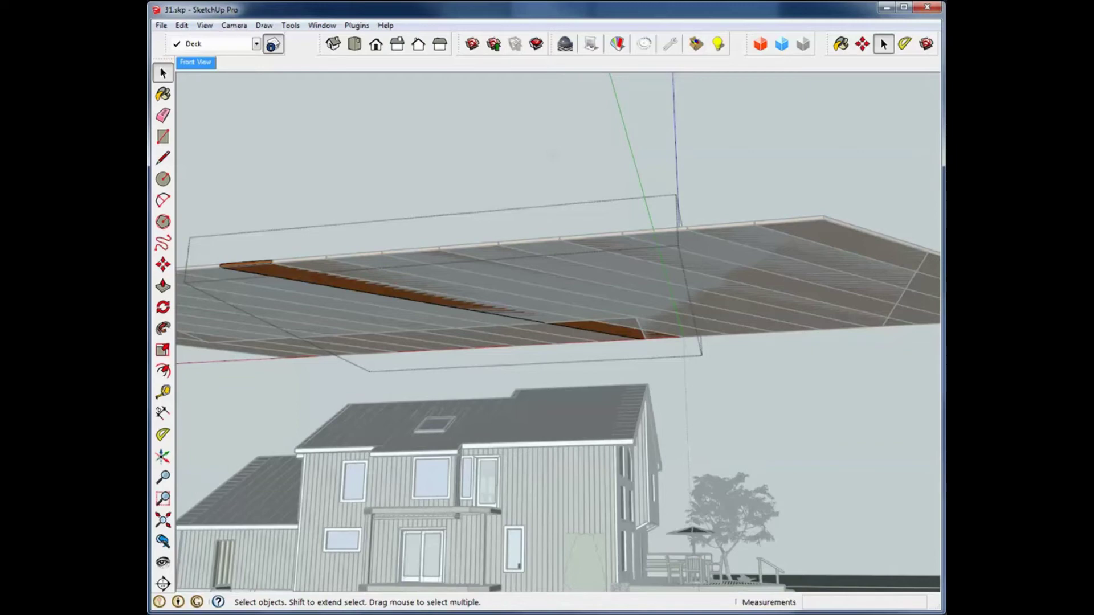
key("Escape")
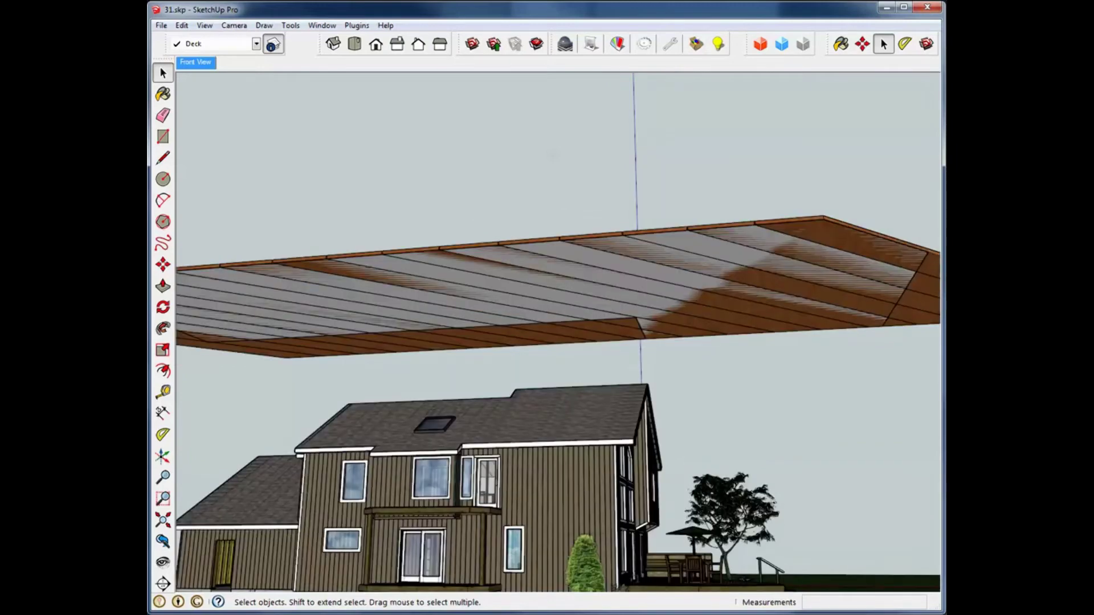
double_click(798, 245)
middle_click_drag(797, 245, 456, 249, "shift")
key("Escape")
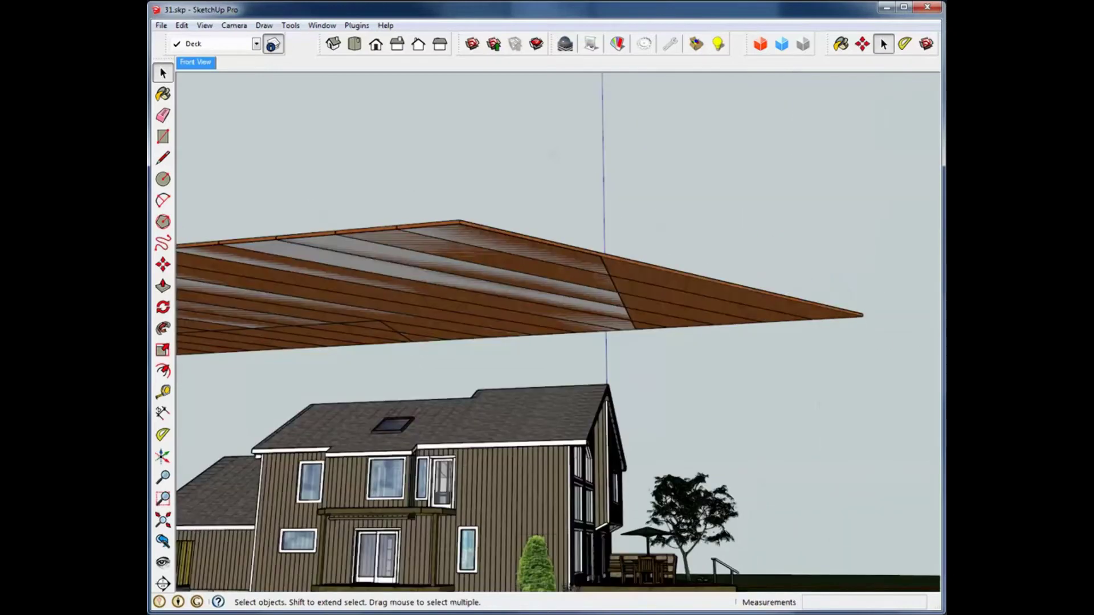
double_click(387, 305)
key("Escape")
Undo the move that placed the deck boards on the outline and find the boards on the grass again
key("ctrl+z")
middle_click_drag(399, 297, 279, 321)
middle_click_drag(501, 399, 496, 427)
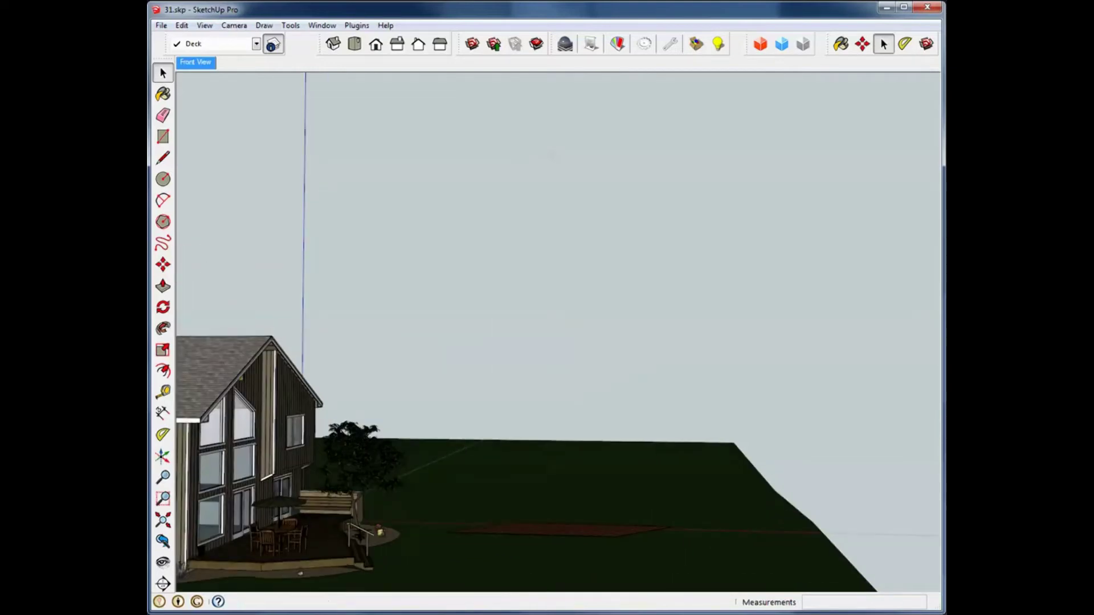
scroll(558, 527, "up", 3)
middle_click_drag(547, 319, 512, 311)
middle_click_drag(561, 524, 706, 466, "shift")
scroll(707, 466, "down", 1)
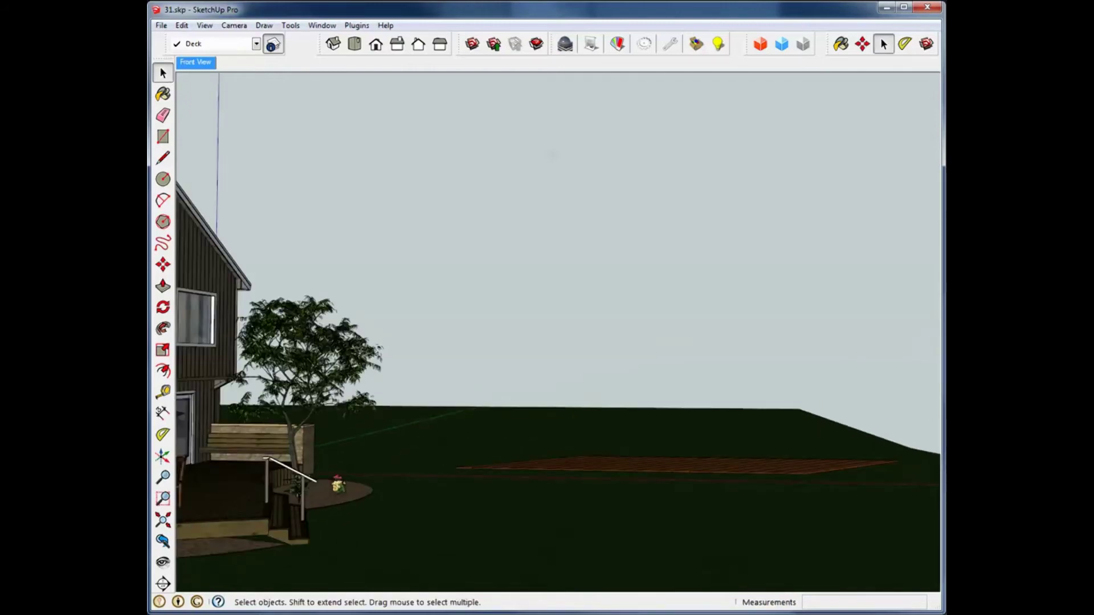
Select all the wooden deck boards on the grass and move them by a bottom corner onto the matching corner of the deck outline
left_click_drag(406, 363, 925, 523)
scroll(925, 523, "up", 5)
middle_click_drag(925, 523, 920, 485)
key("m")
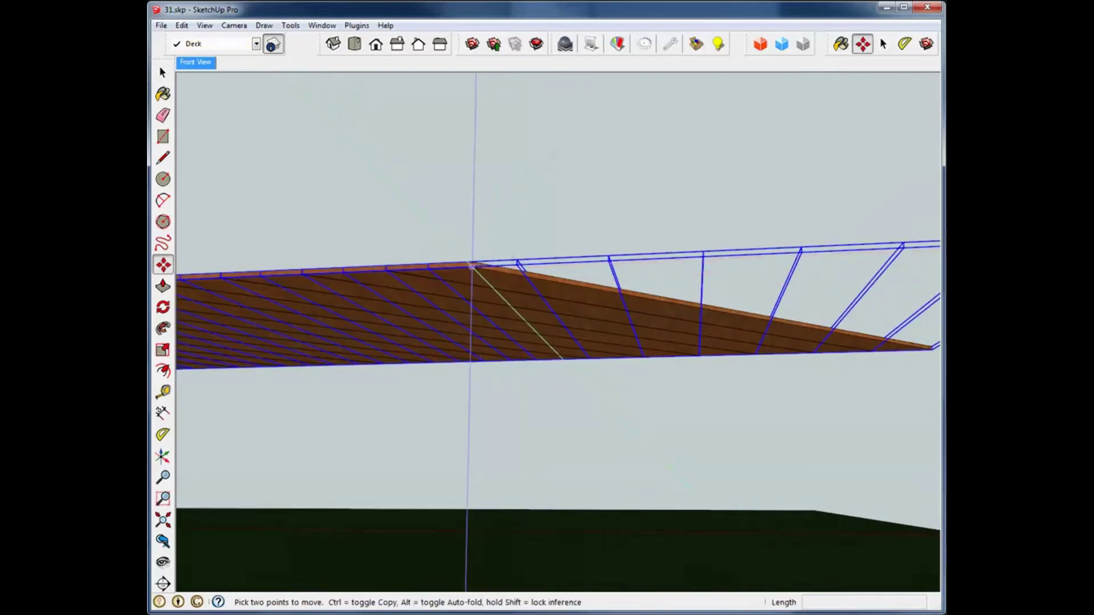
left_click(473, 264)
scroll(467, 352, "down", 3)
scroll(468, 352, "down", 3)
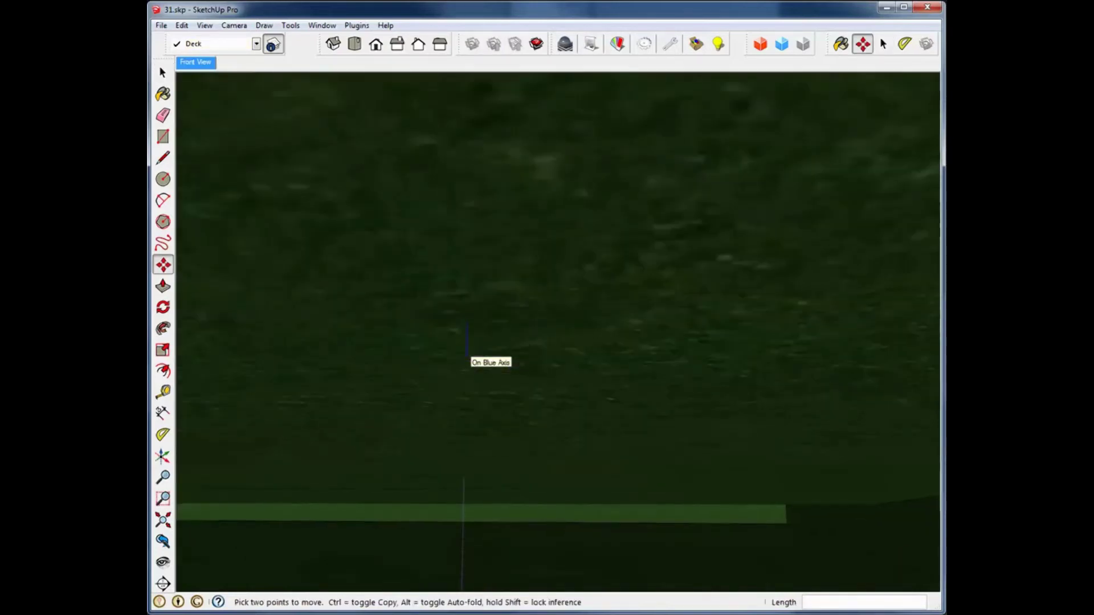
middle_click_drag(467, 352, 713, 263)
scroll(584, 331, "down", 4)
scroll(584, 331, "down", 10)
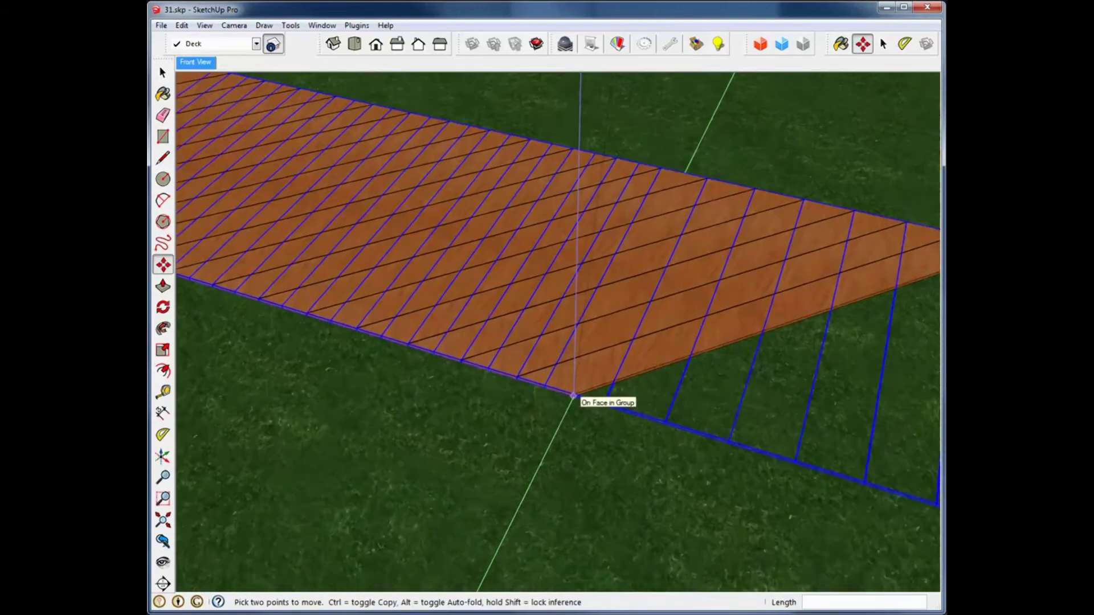
middle_click_drag(529, 397, 815, 85, "shift")
scroll(465, 281, "down", 5)
middle_click_drag(476, 350, 698, 203, "shift")
scroll(364, 365, "up", 4)
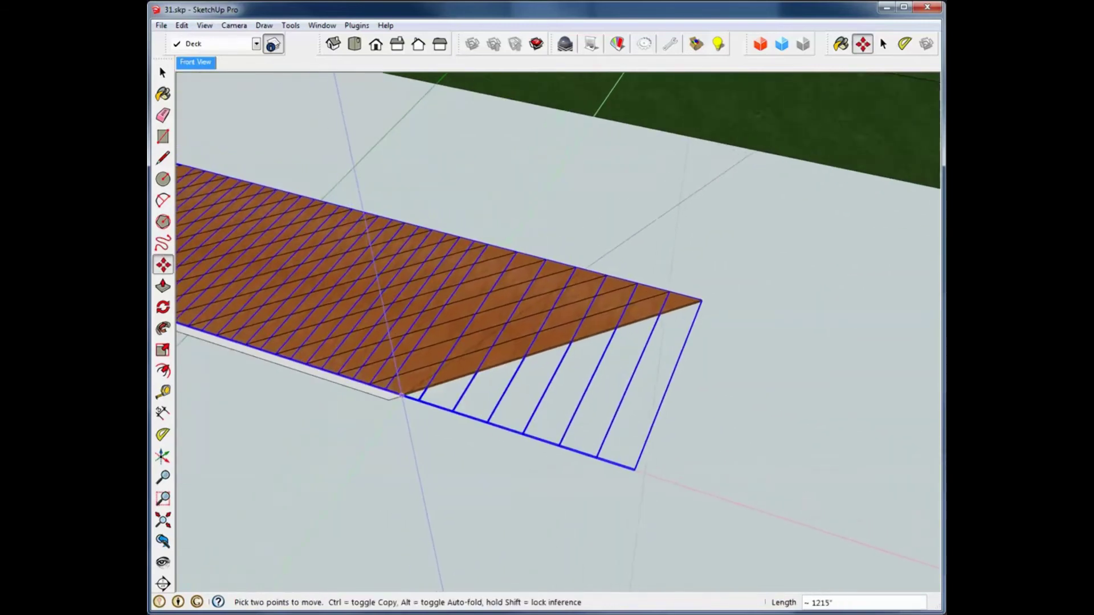
middle_click_drag(389, 400, 434, 325)
scroll(434, 325, "up", 3)
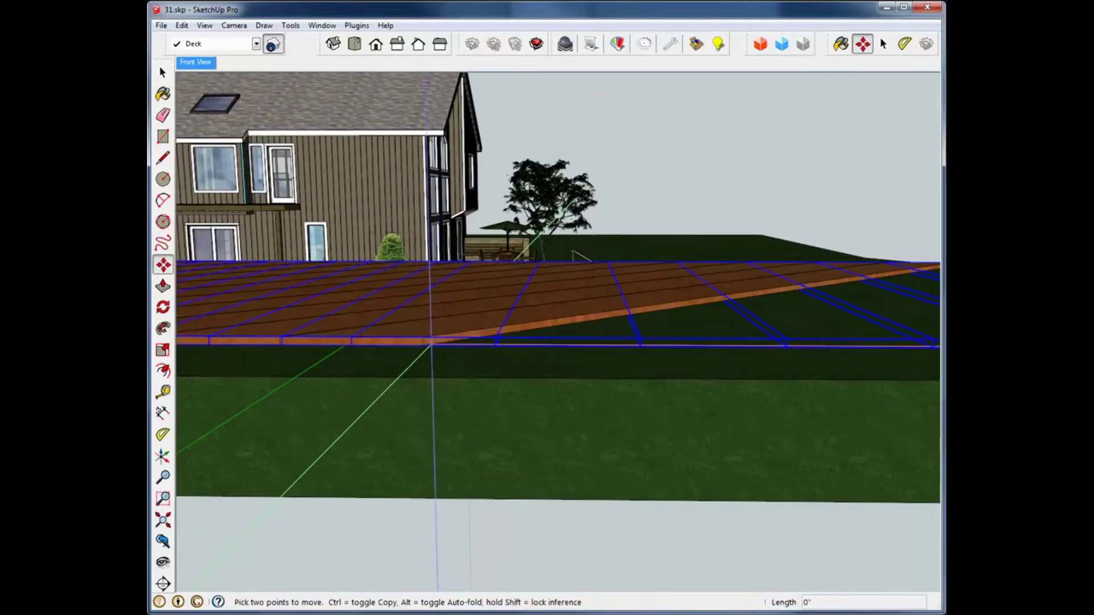
Raise the selected deck boards a short distance straight up off the flat outline and clear the selection
type("1/16")
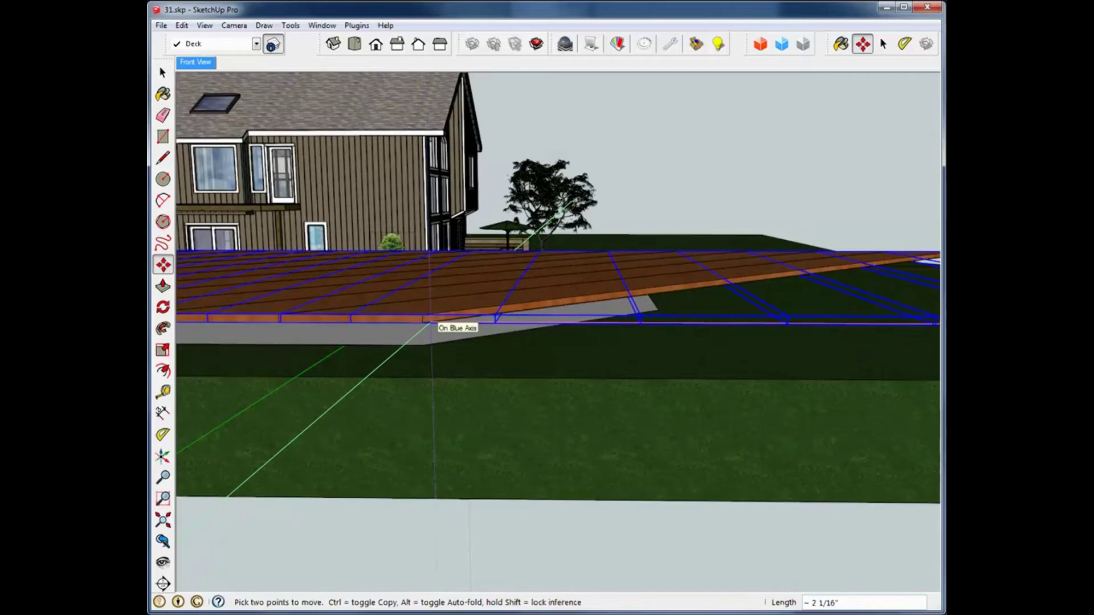
key("Return")
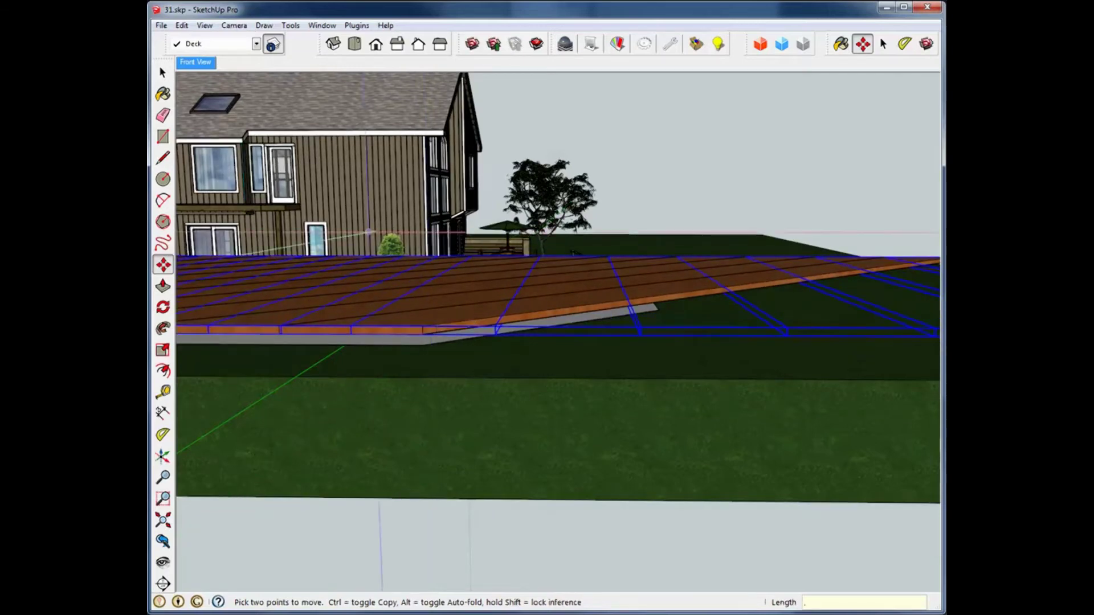
key("ctrl+t")
left_click(163, 73)
Open the deck outline group and Push/Pull its face upward through the boards by about 19 1/4", then close the group
middle_click_drag(501, 342, 500, 279)
double_click(501, 273)
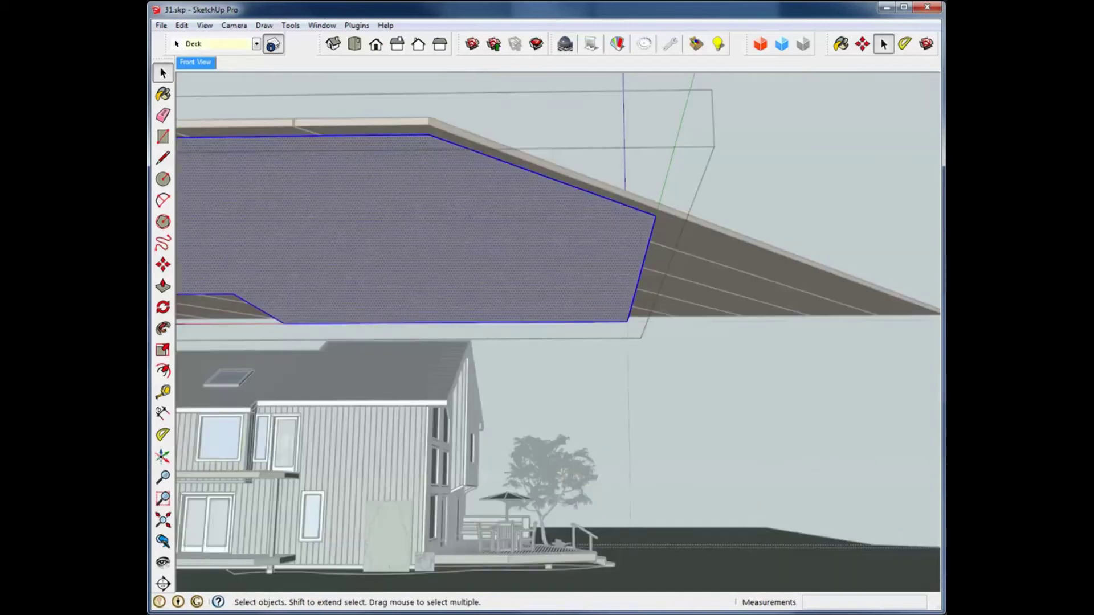
key("p")
left_click(394, 168)
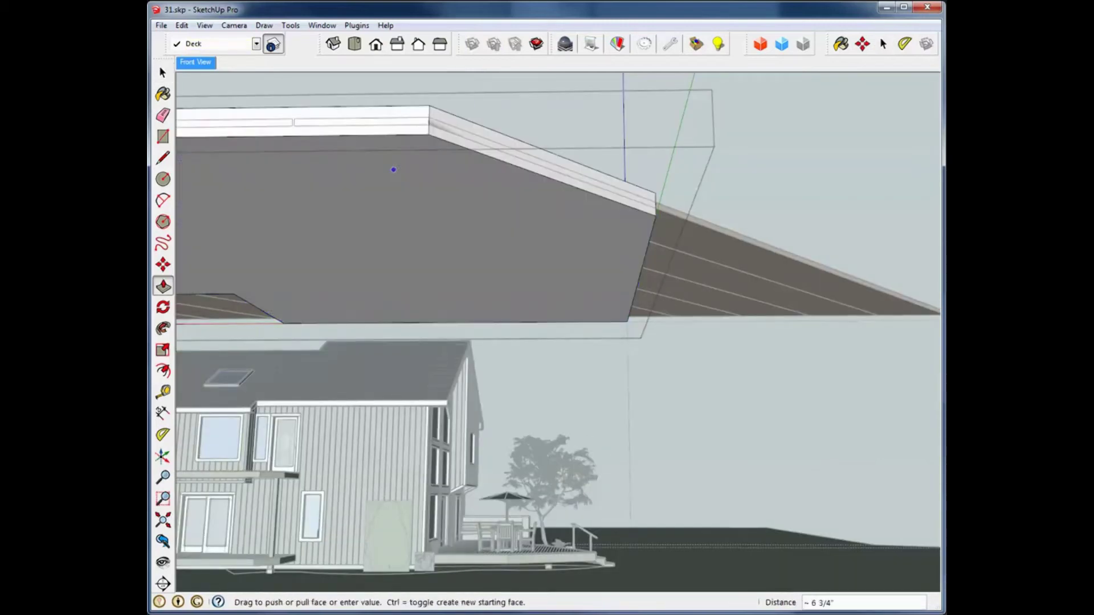
middle_click_drag(393, 80, 393, 116)
middle_click_drag(388, 276, 388, 288)
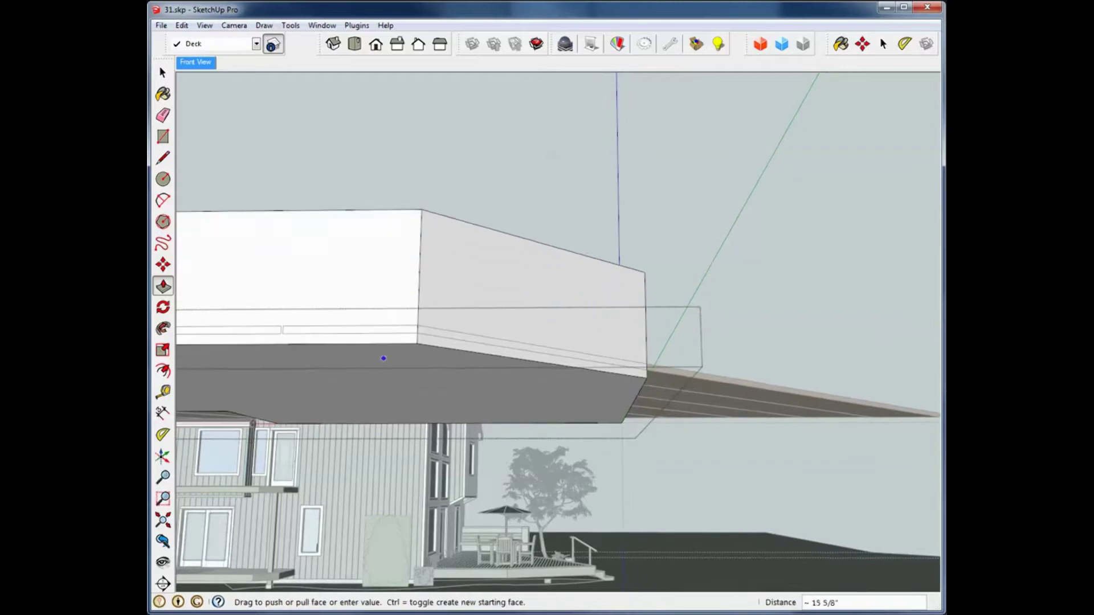
left_click(385, 181)
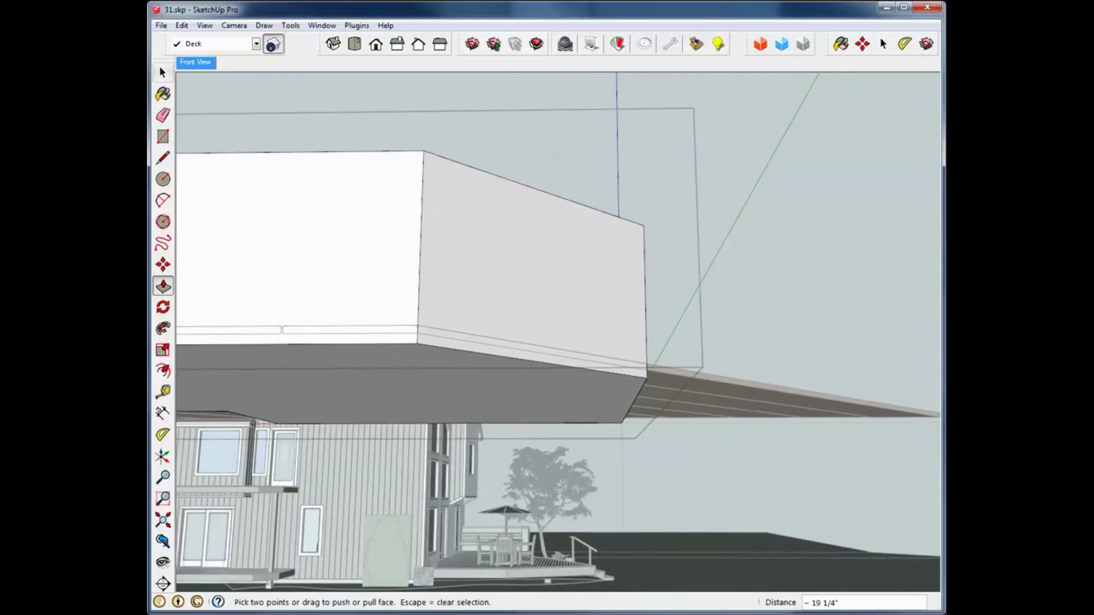
key("space")
key("Escape")
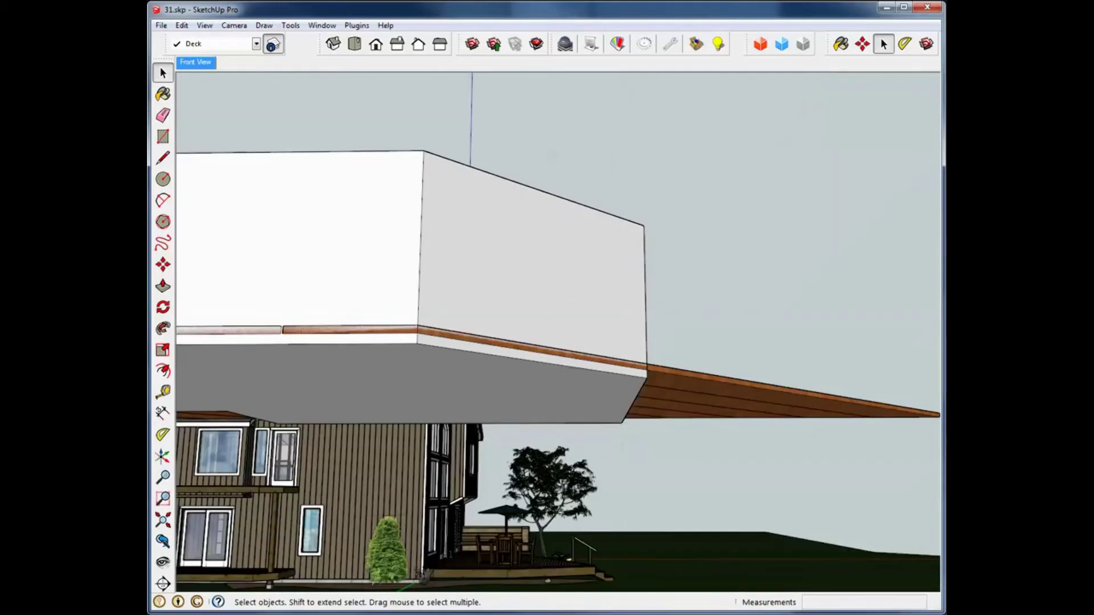
Open the extruded outline block for editing and delete its bottom face
left_click(501, 239)
key("Return")
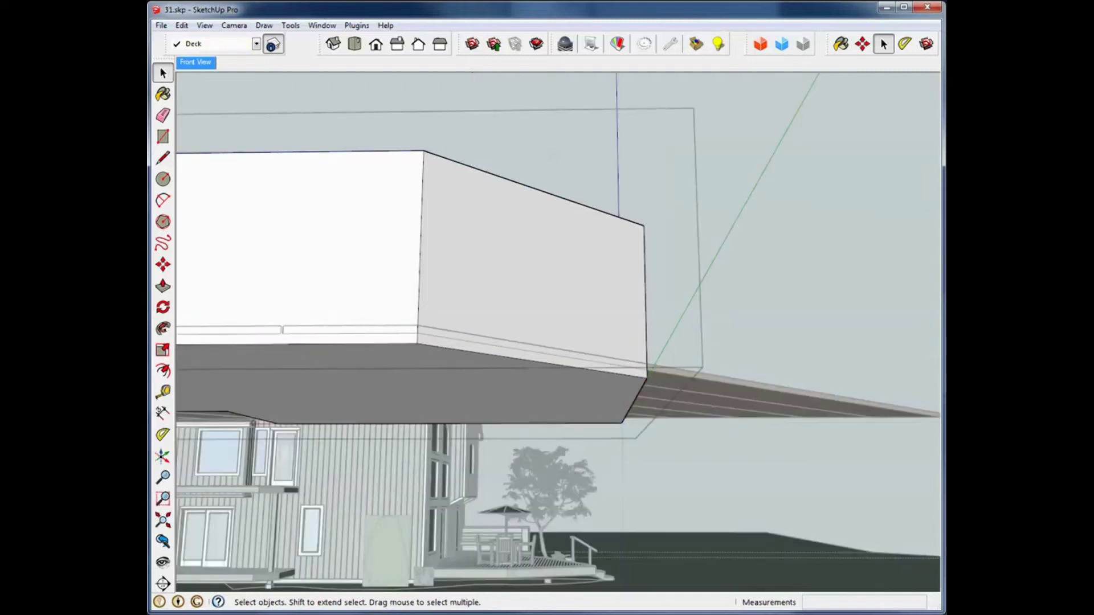
key("Delete")
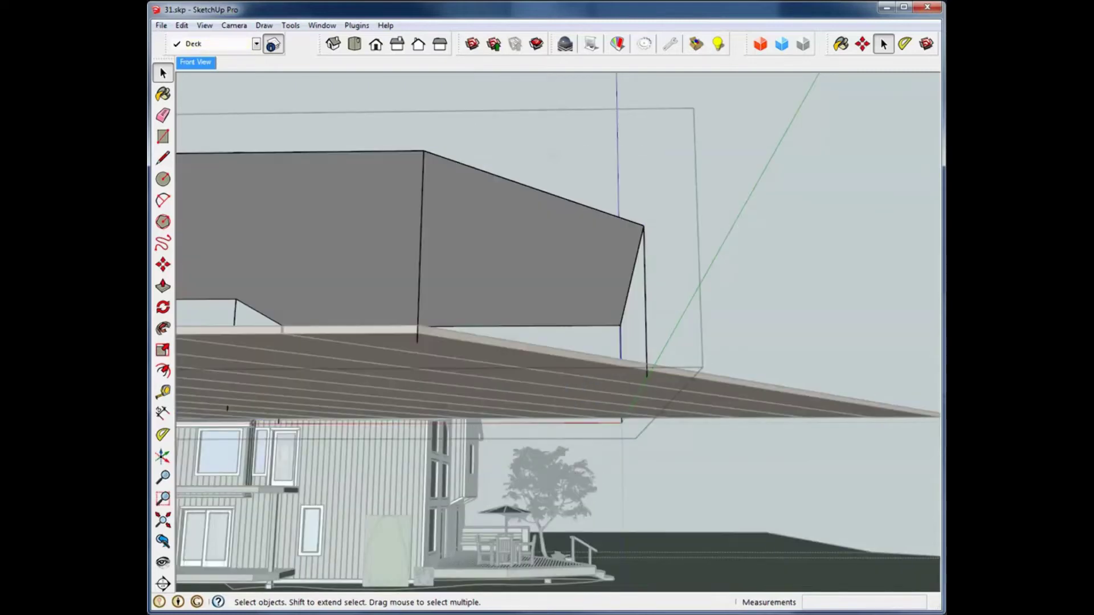
key("ctrl+z")
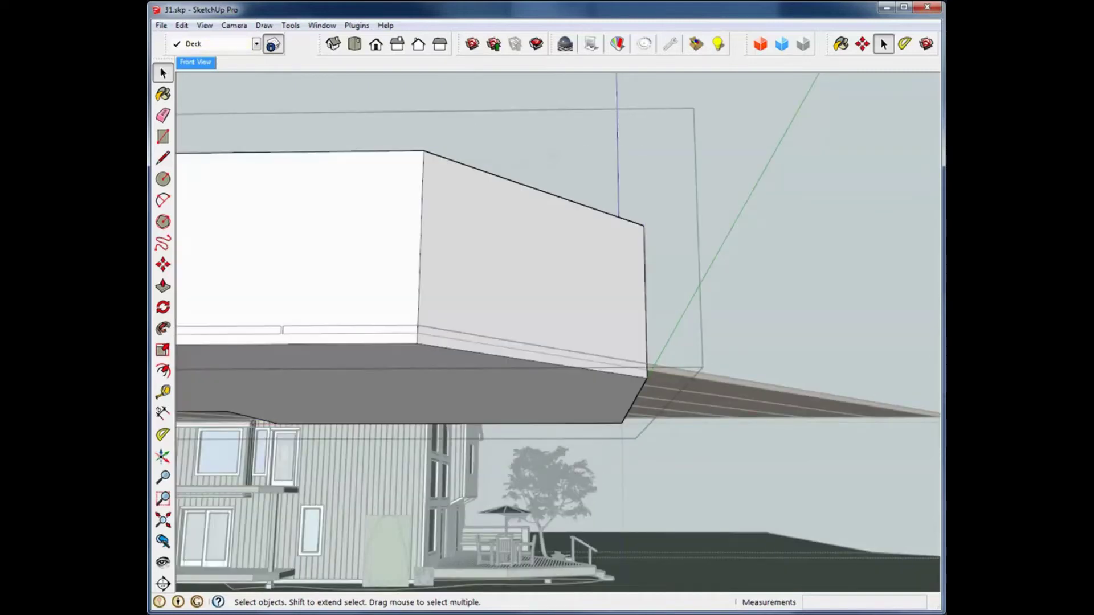
middle_click_drag(490, 387, 444, 325)
double_click(444, 336)
triple_click(444, 336)
left_click(444, 336)
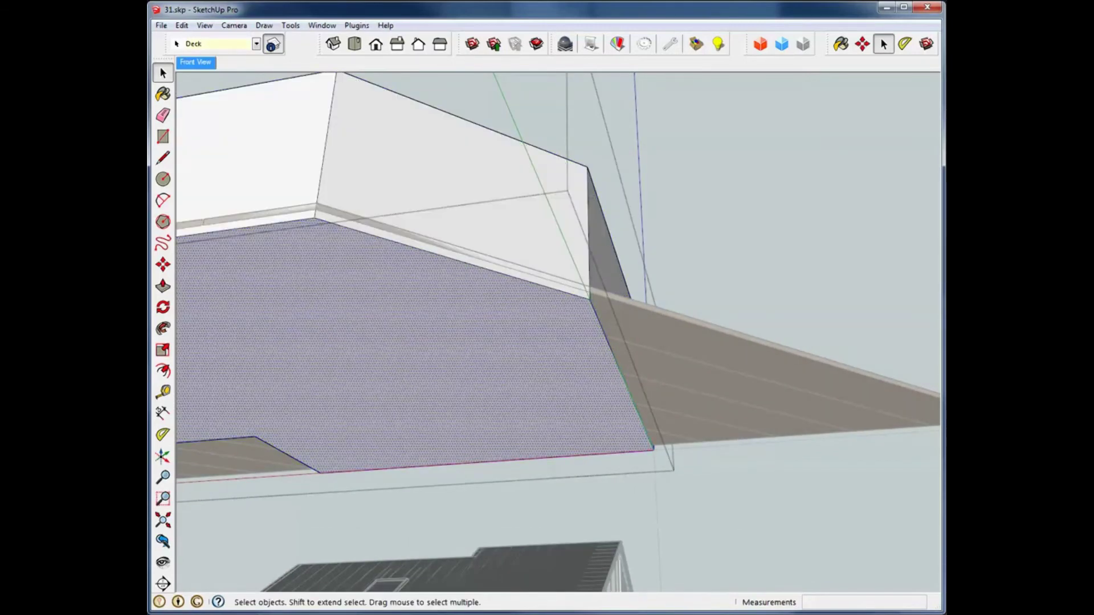
key("Delete")
Try to delete the top face of the outline block together with its bounding edges
middle_click_drag(444, 336, 450, 479)
double_click(441, 356)
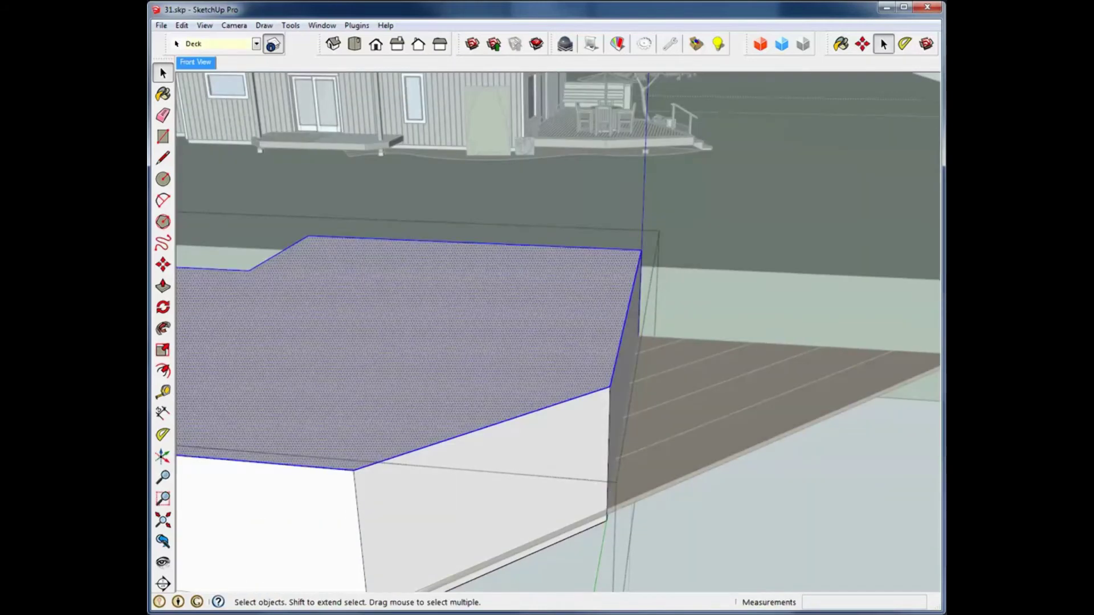
key("Delete")
key("ctrl+z")
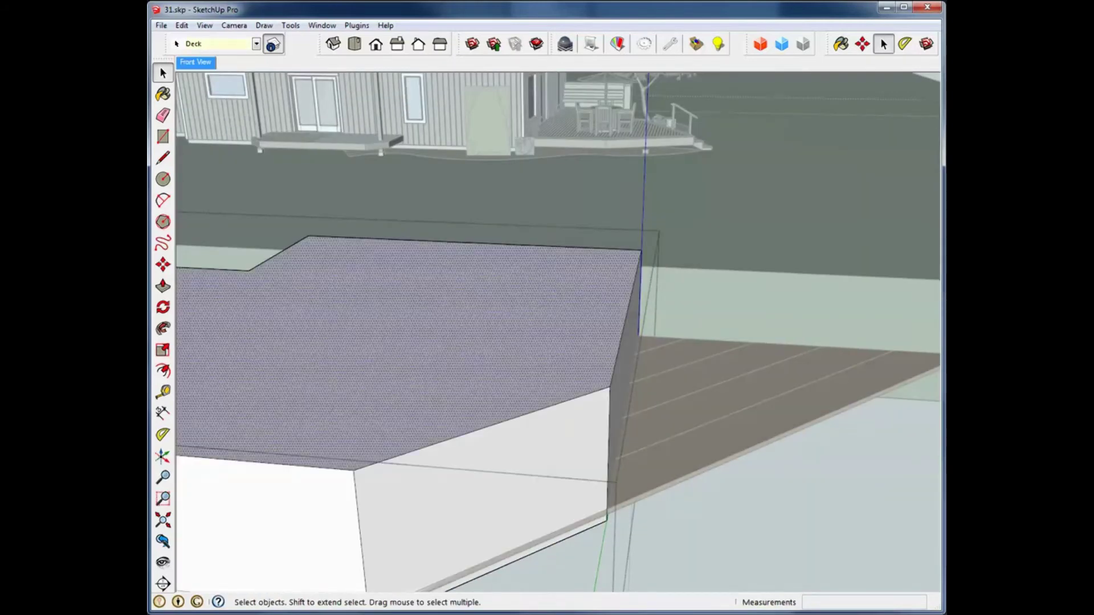
key("Delete")
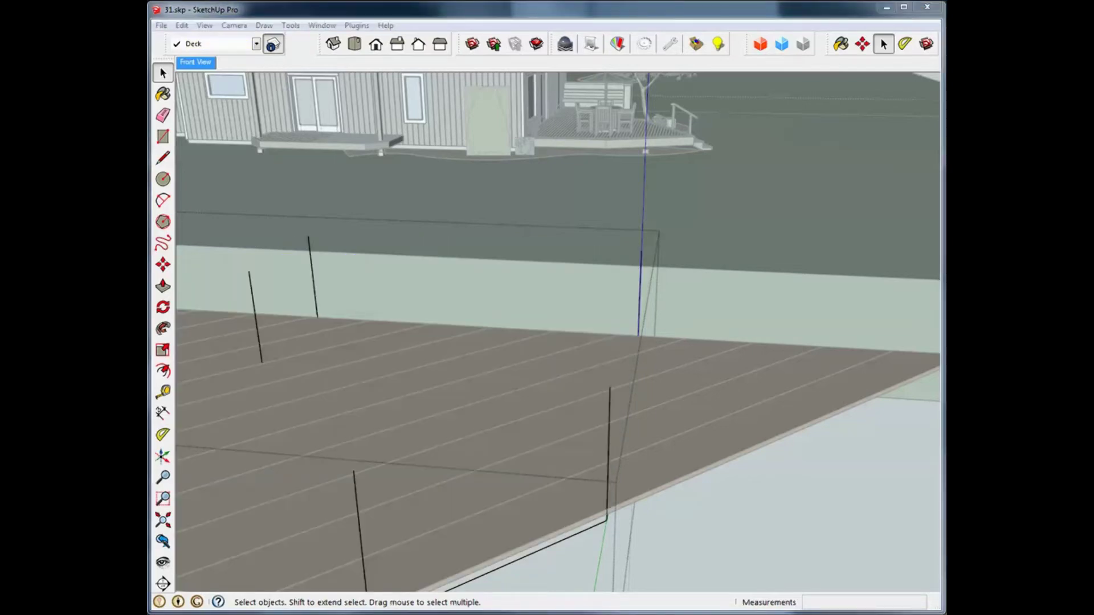
key("Escape")
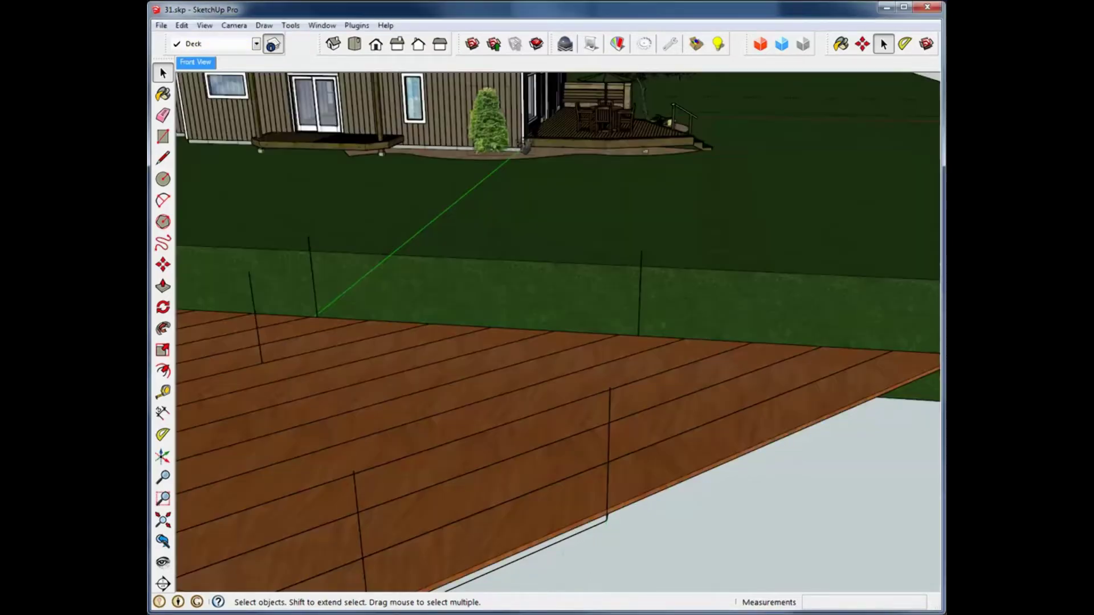
double_click(609, 452)
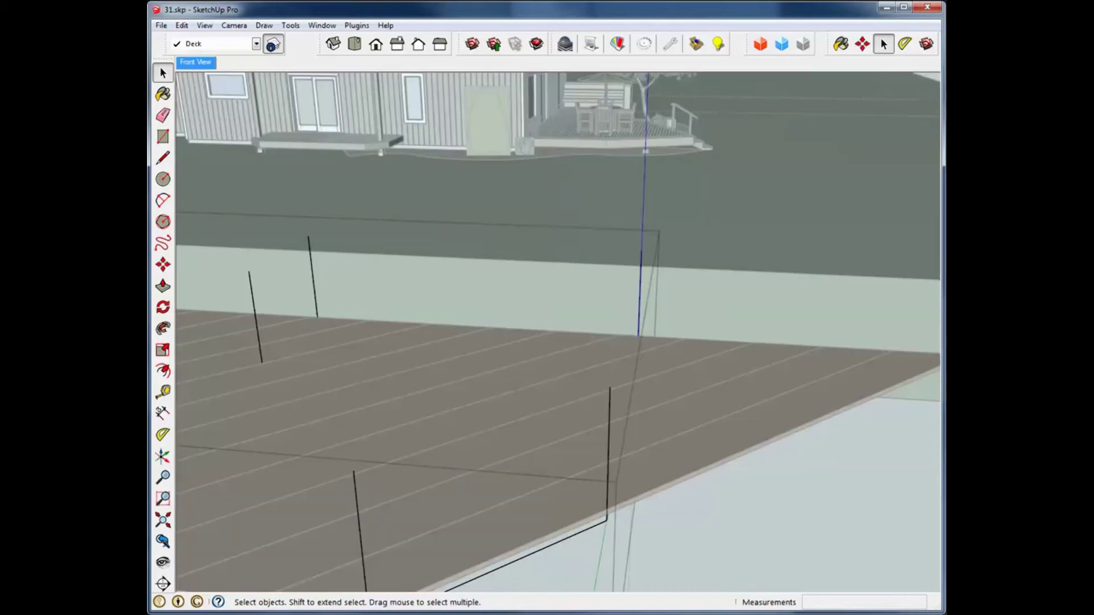
key("ctrl+z")
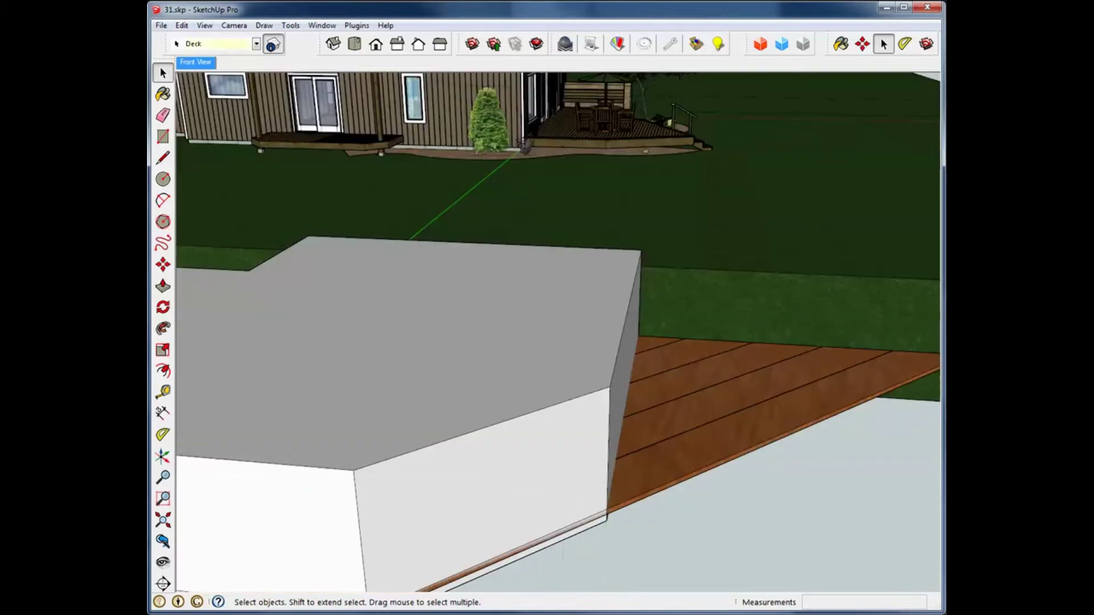
Delete only the top face of the outline block, keeping the vertical walls that cross the deck boards
left_click(450, 336)
key("Delete")
middle_click_drag(450, 336, 530, 419)
scroll(456, 385, "down", 3)
middle_click_drag(615, 364, 410, 442)
middle_click_drag(558, 365, 401, 291, "shift")
scroll(608, 504, "up", 5)
middle_click_drag(638, 438, 564, 439)
scroll(621, 393, "down", 5)
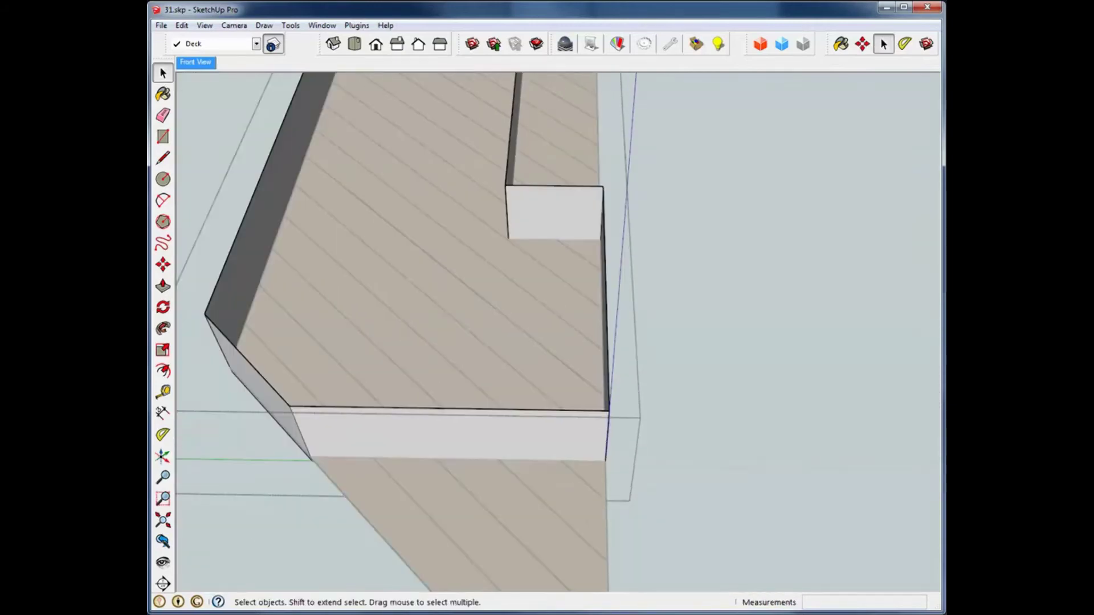
Close the outline group, select the deck boards together with the outline walls, and explode their groups
middle_click_drag(621, 394, 594, 365)
scroll(587, 406, "down", 4)
scroll(592, 403, "down", 2)
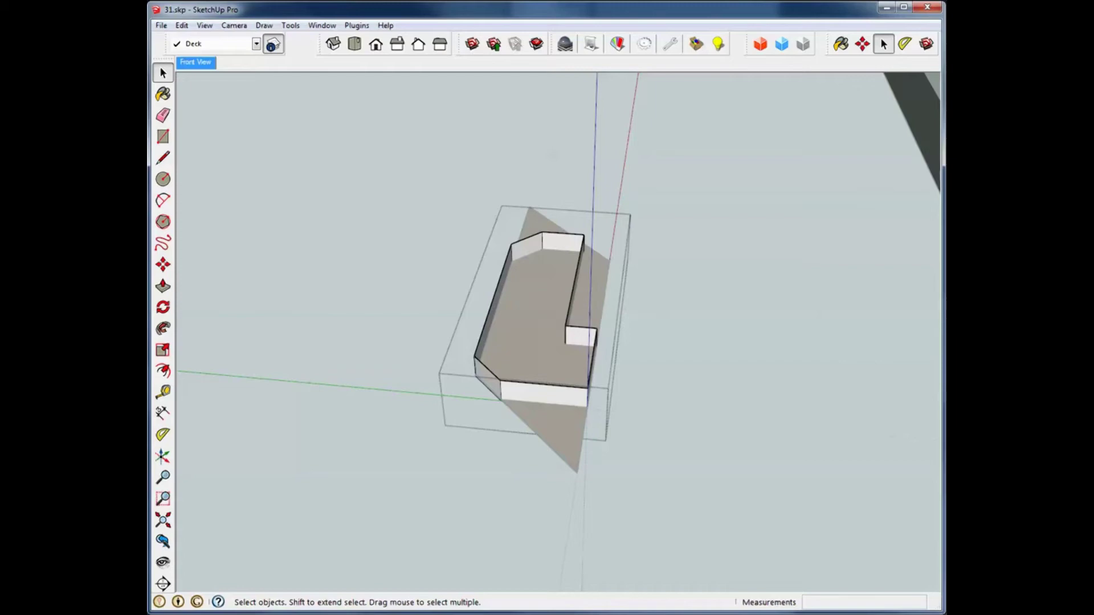
middle_click_drag(436, 255, 443, 255)
left_click(444, 255)
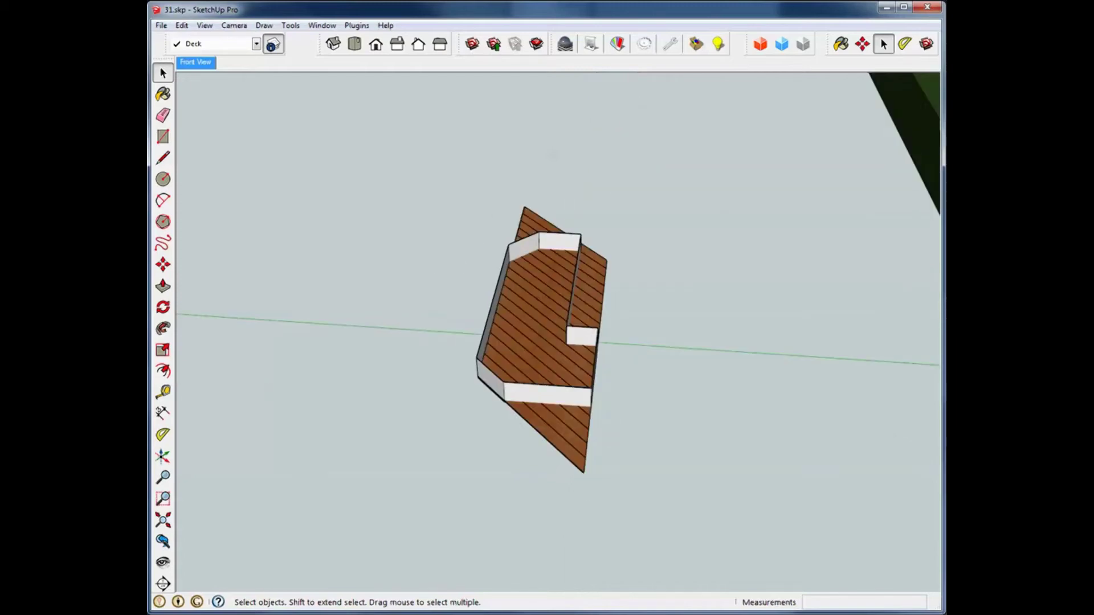
left_click_drag(663, 518, 464, 180)
right_click(523, 290)
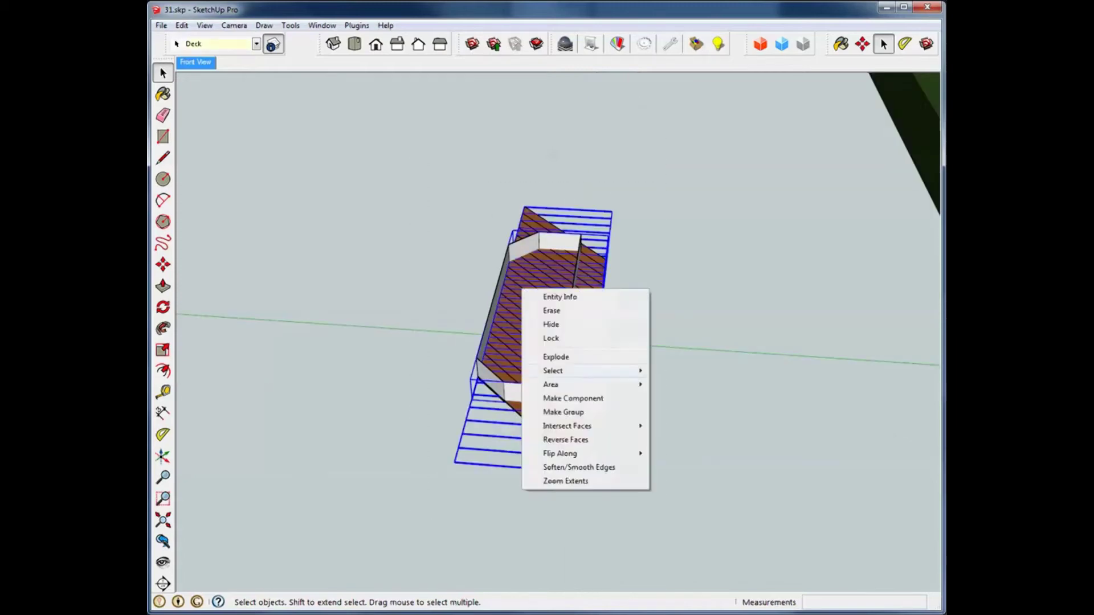
left_click(556, 357)
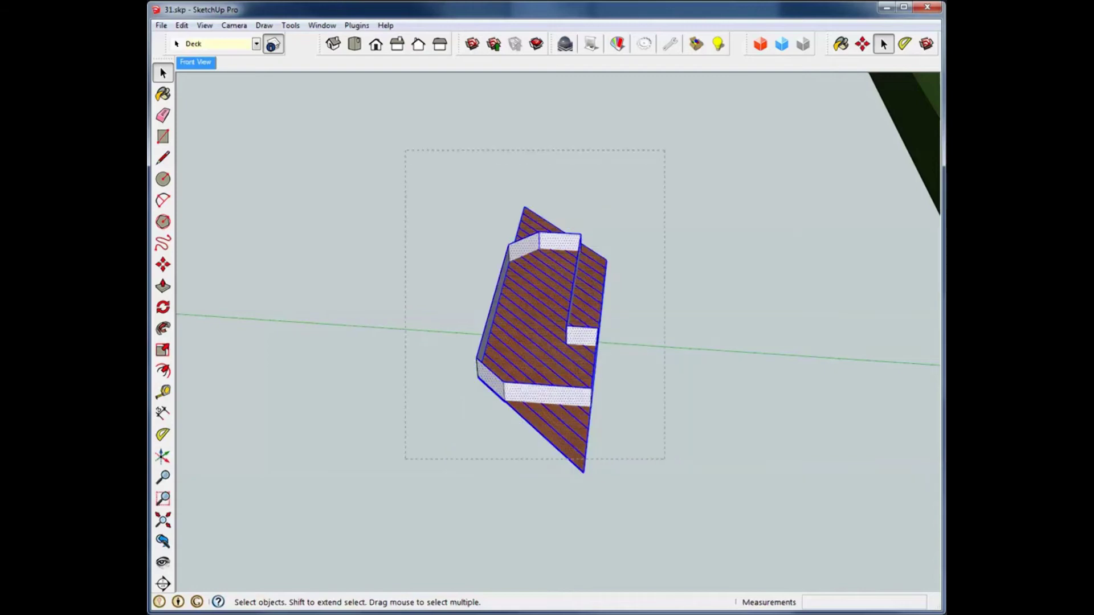
Intersect the faces of the selected deck boards and outline walls
right_click(543, 278)
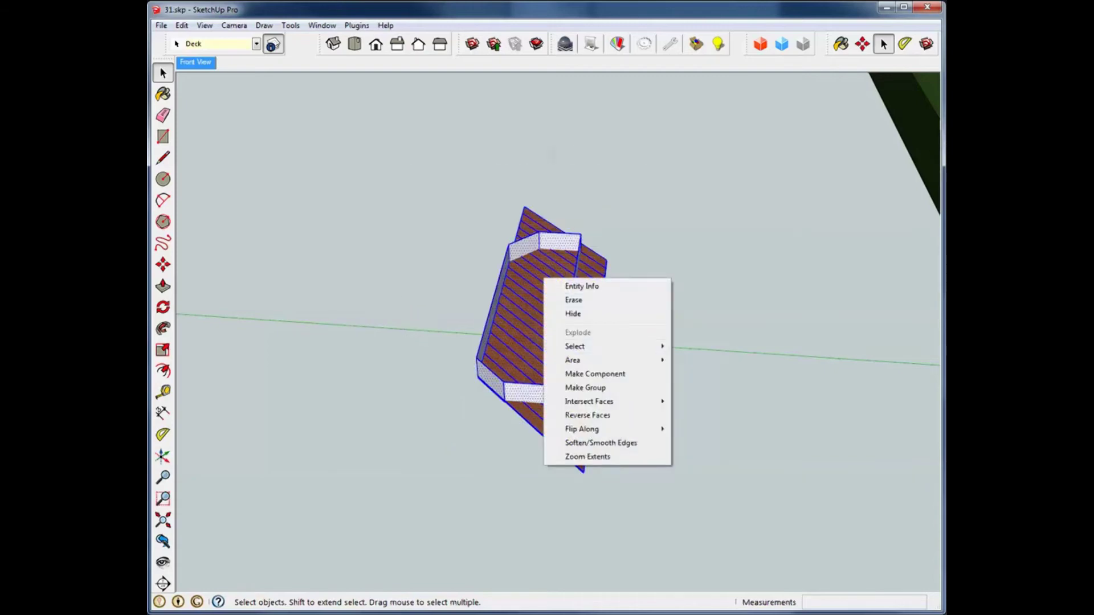
key("Escape")
middle_click_drag(546, 285, 516, 284)
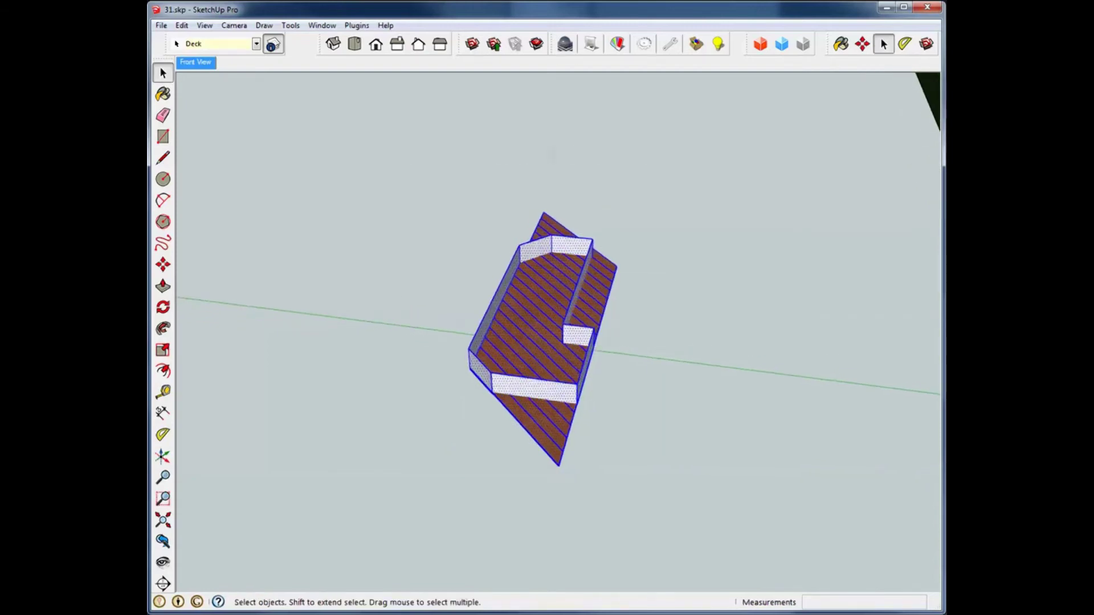
right_click(539, 317)
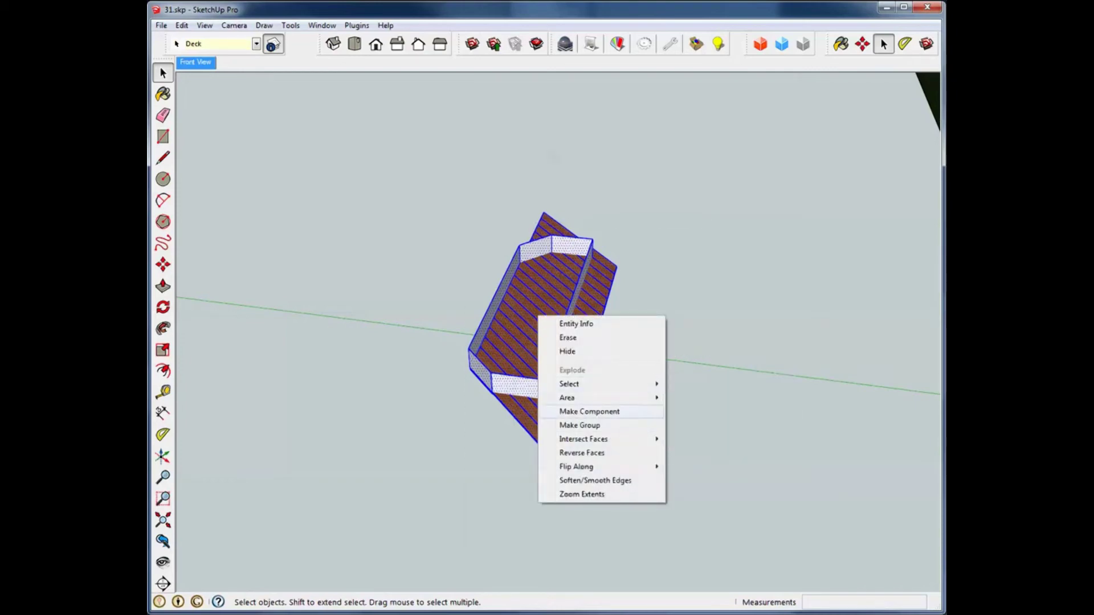
mouse_move(638, 438)
left_click(708, 439)
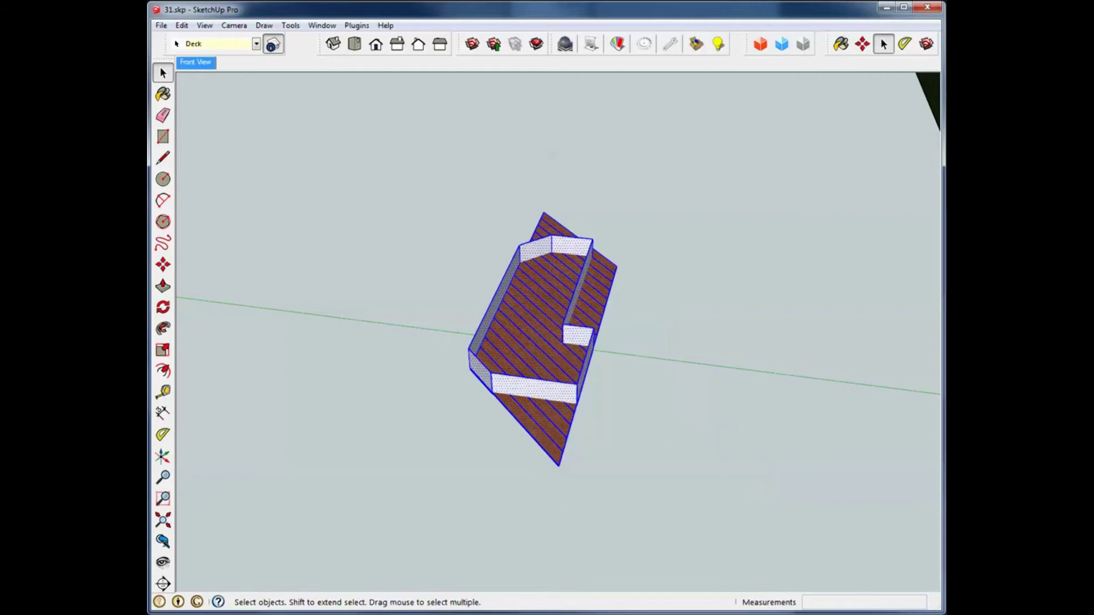
Delete the parts of the outline walls that stand above the deck boards
middle_click_drag(708, 439, 659, 300)
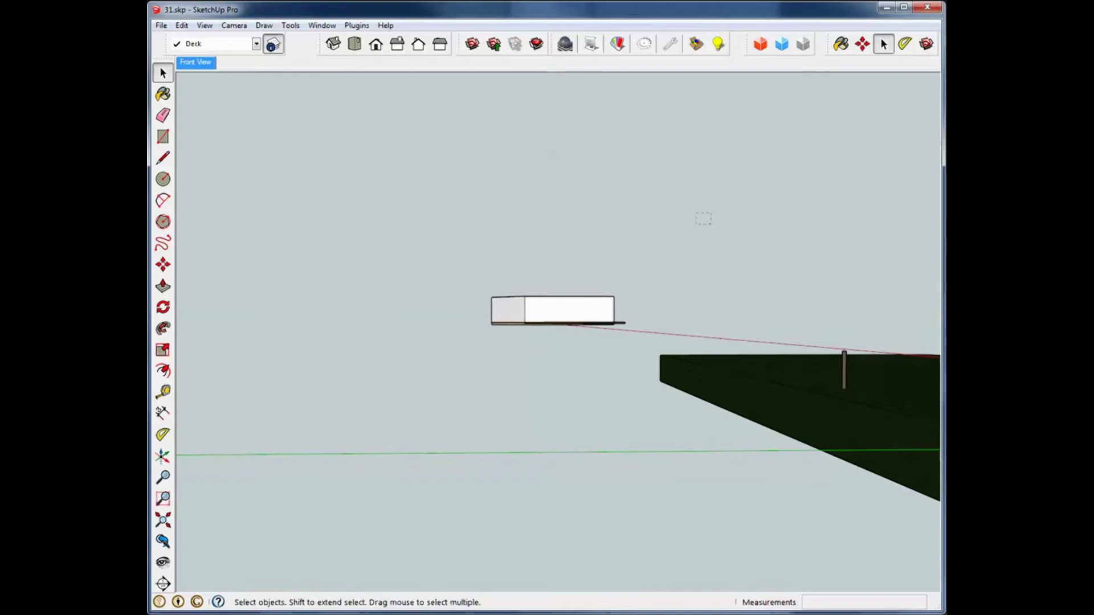
left_click_drag(711, 212, 468, 306)
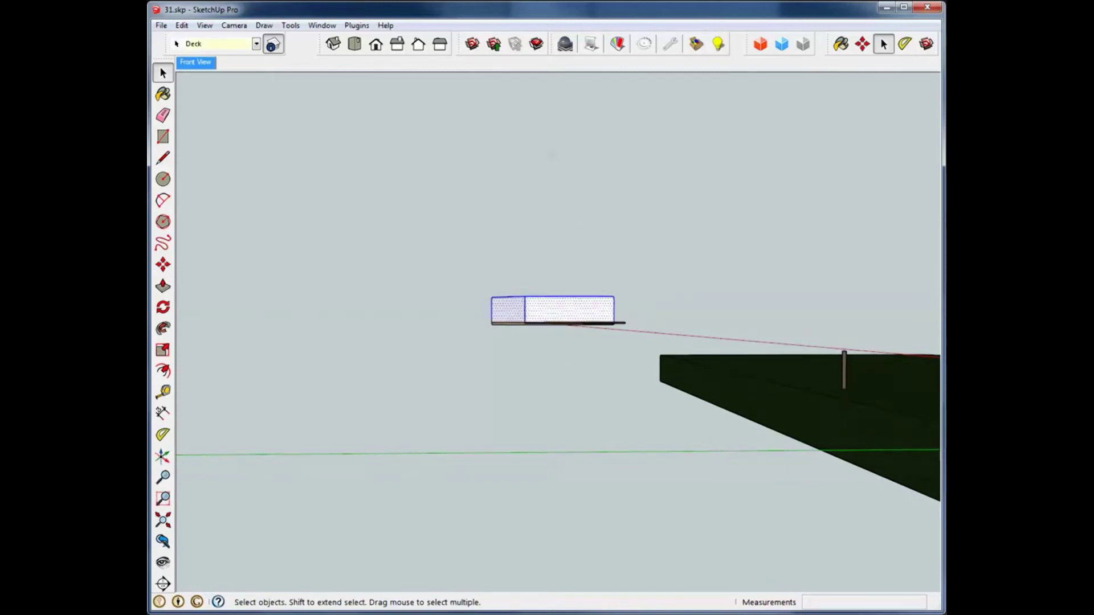
key("Delete")
Delete the parts of the outline walls that hang below the deck boards
scroll(530, 326, "up", 5)
scroll(530, 326, "down", 1)
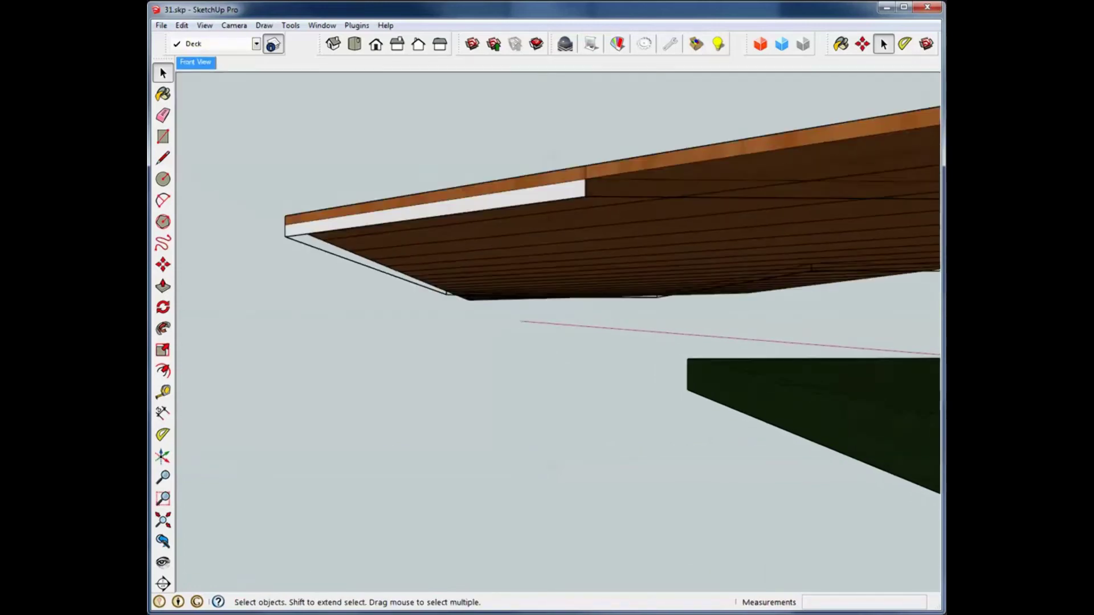
middle_click_drag(530, 326, 541, 344)
middle_click_drag(656, 294, 655, 319)
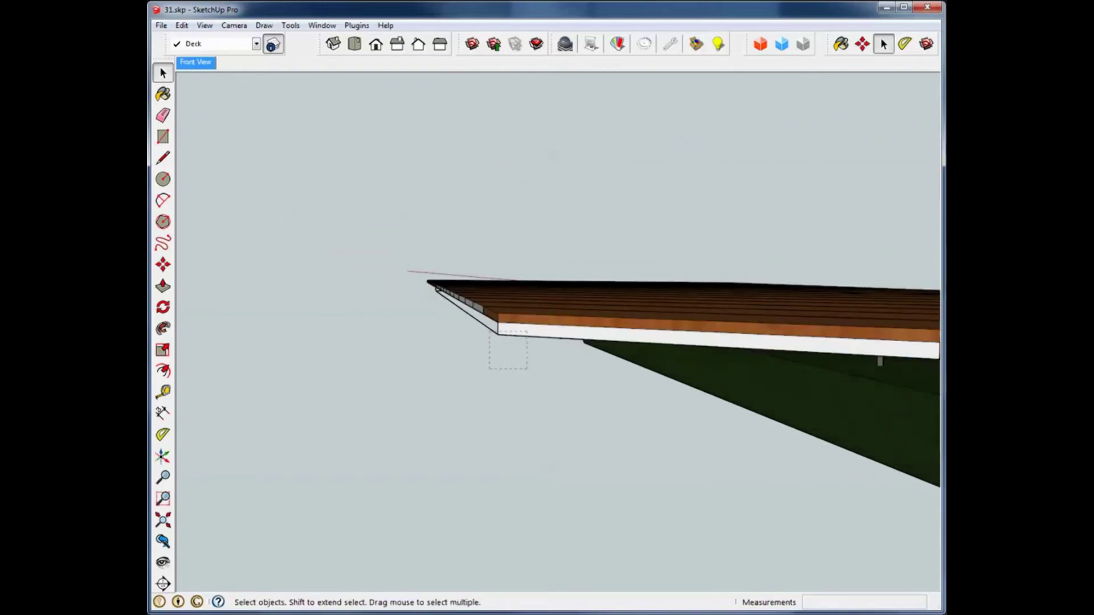
left_click_drag(488, 332, 488, 330)
key("Delete")
Delete the leftover wall pieces beneath the boards and the board ends overhanging the deck's far angled end
middle_click_drag(490, 325, 655, 416)
middle_click_drag(603, 382, 595, 399)
left_click_drag(366, 284, 191, 175)
key("Delete")
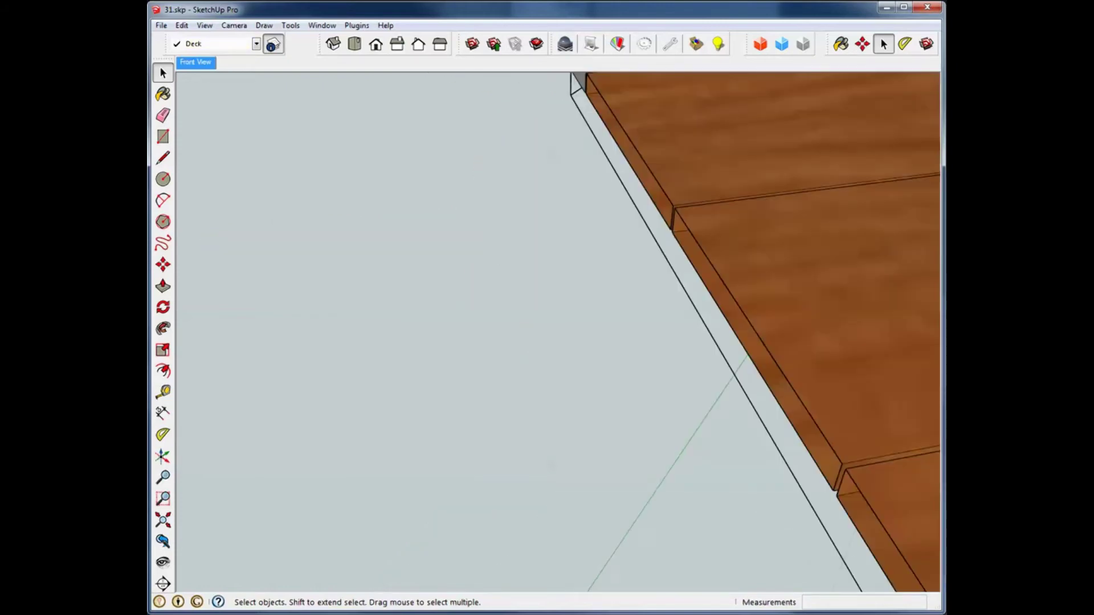
middle_click_drag(547, 331, 763, 348)
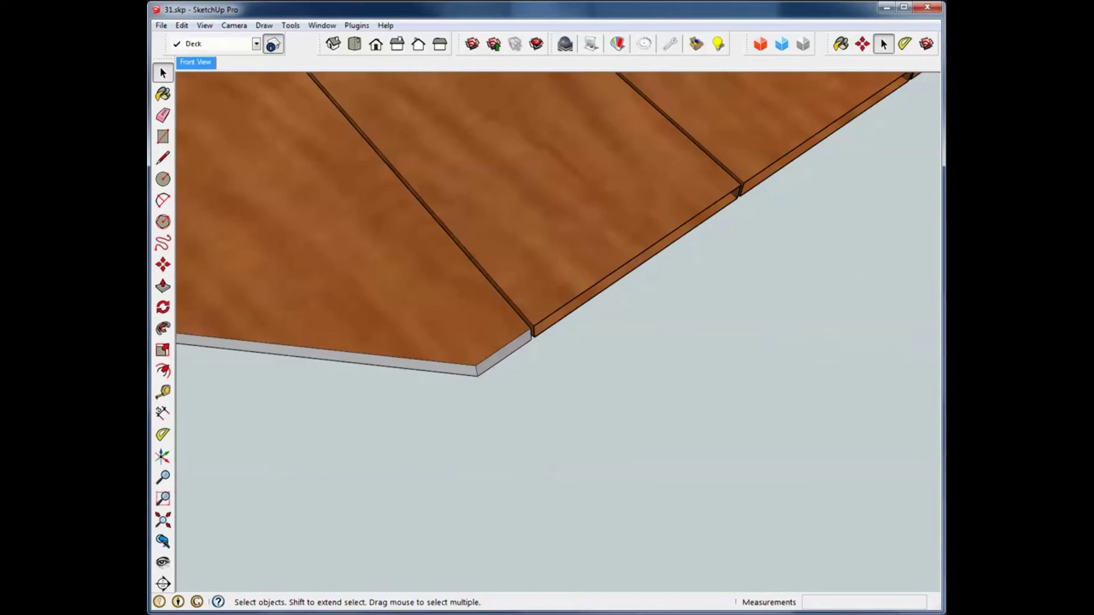
left_click(484, 399)
scroll(477, 377, "down", 1)
middle_click_drag(484, 330, 644, 421)
scroll(684, 393, "down", 5)
middle_click_drag(290, 324, 319, 320)
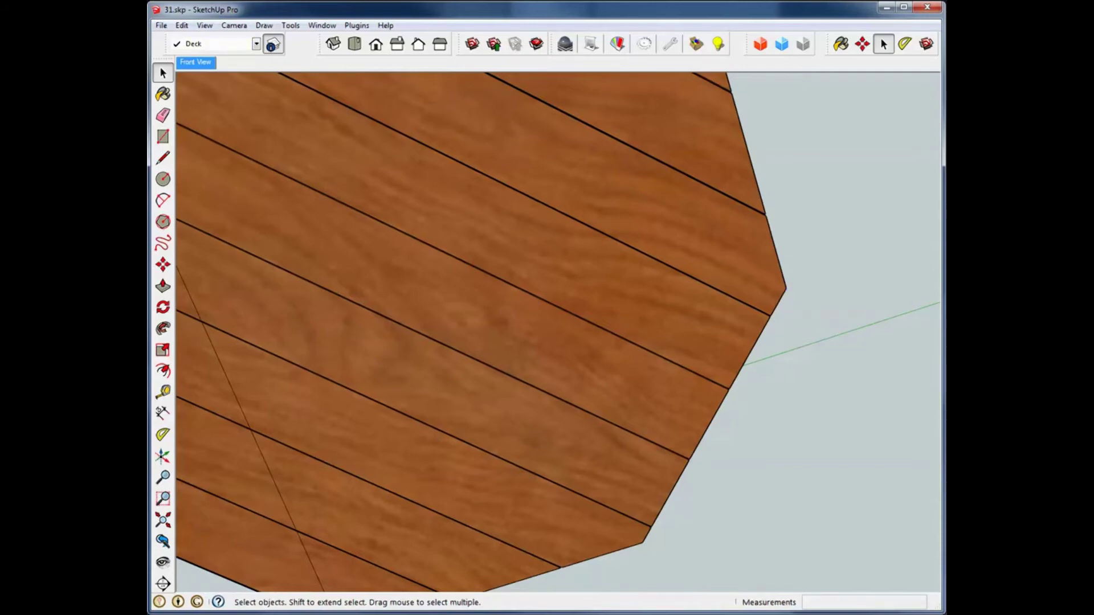
Delete the strip of waste board pieces outside the recessed long side of the deck
middle_click_drag(414, 347, 675, 143, "shift")
scroll(651, 176, "down", 5)
middle_click_drag(676, 144, 694, 370, "shift")
middle_click_drag(694, 371, 597, 259, "shift")
left_click_drag(207, 530, 206, 530)
middle_click_drag(233, 501, 188, 473)
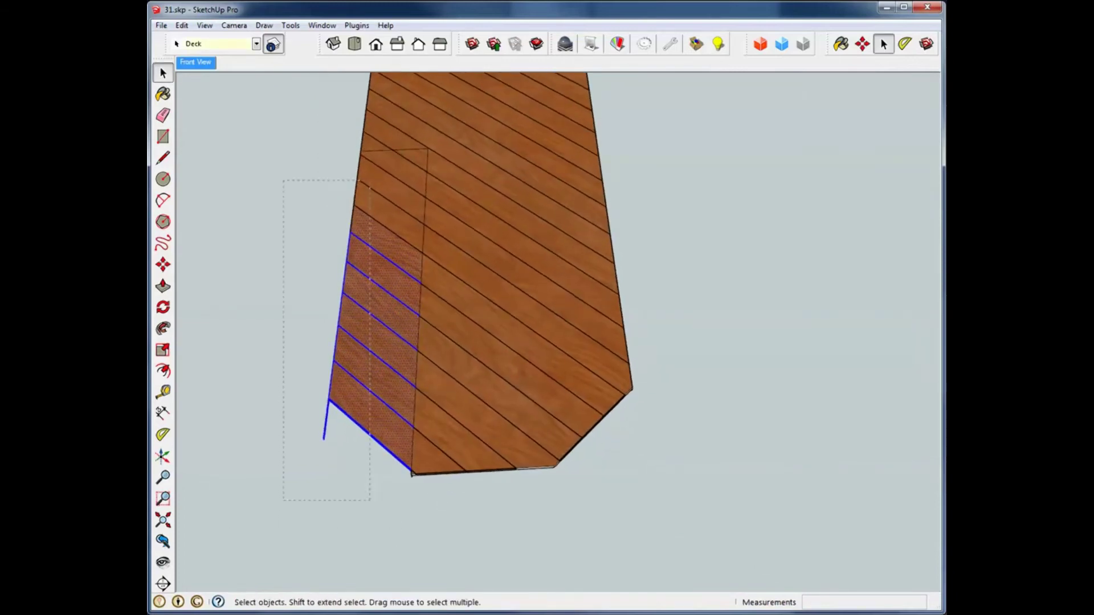
middle_click_drag(273, 523, 282, 521)
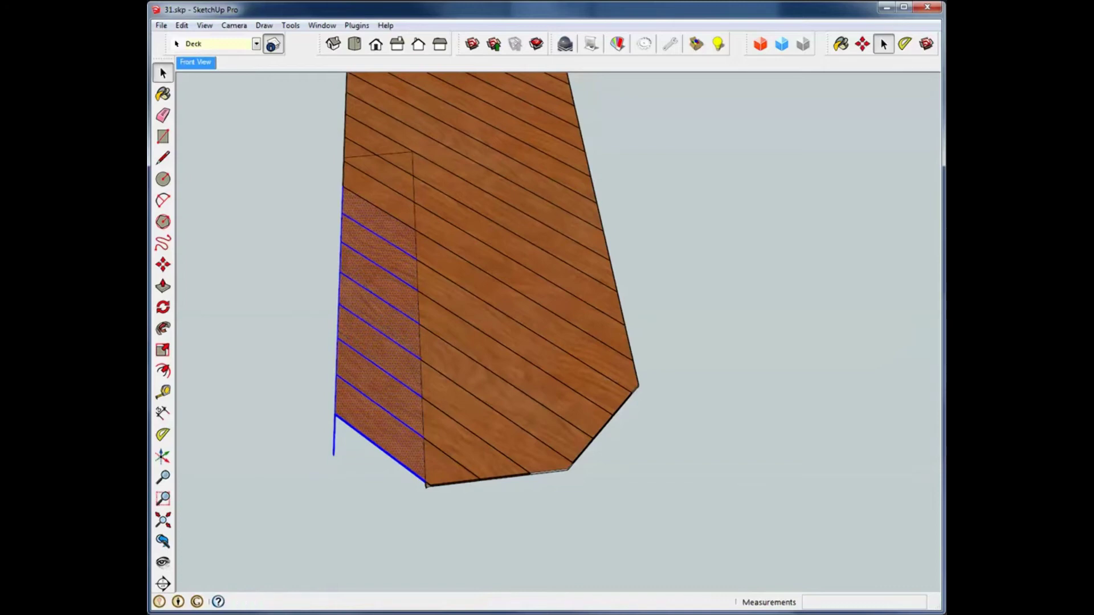
key("Delete")
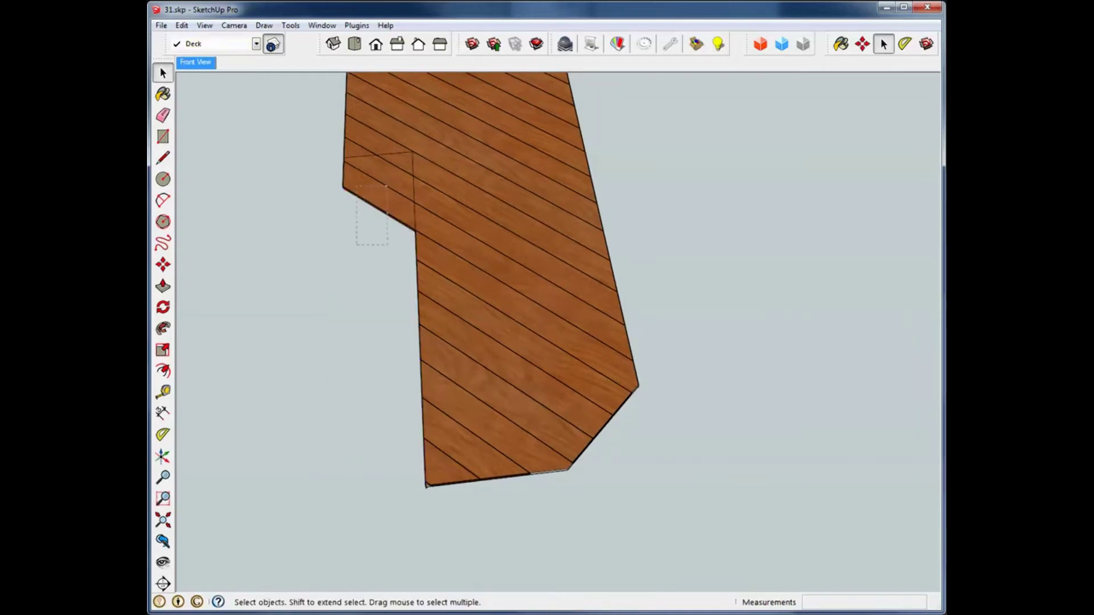
Delete the remaining waste board pieces in the inner corner of the deck's recess
key("Delete")
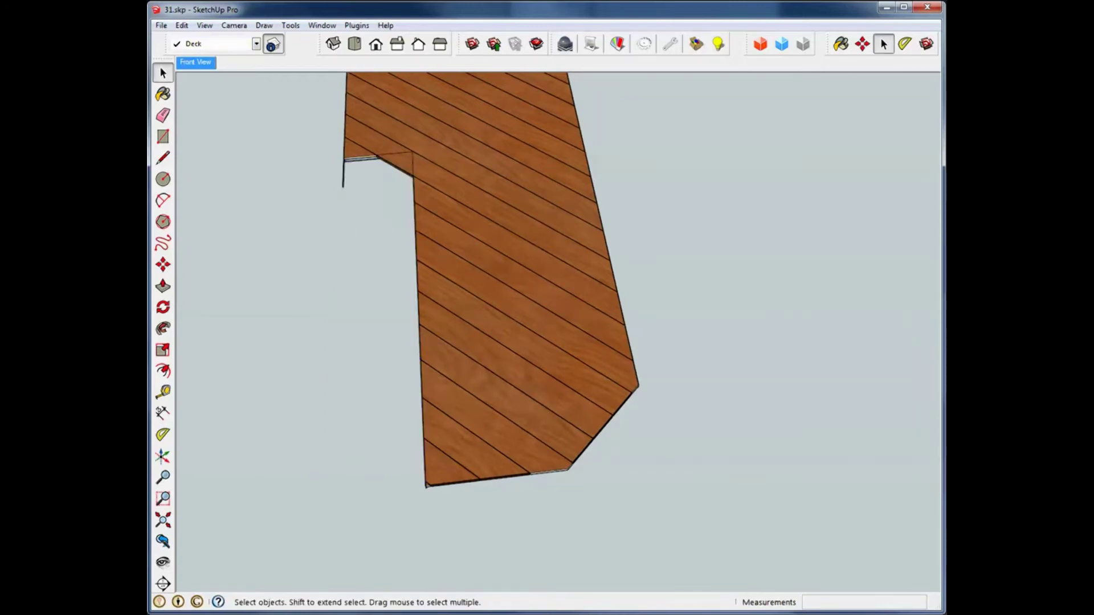
key("Delete")
middle_click_drag(341, 433, 786, 333)
middle_click_drag(592, 268, 672, 259)
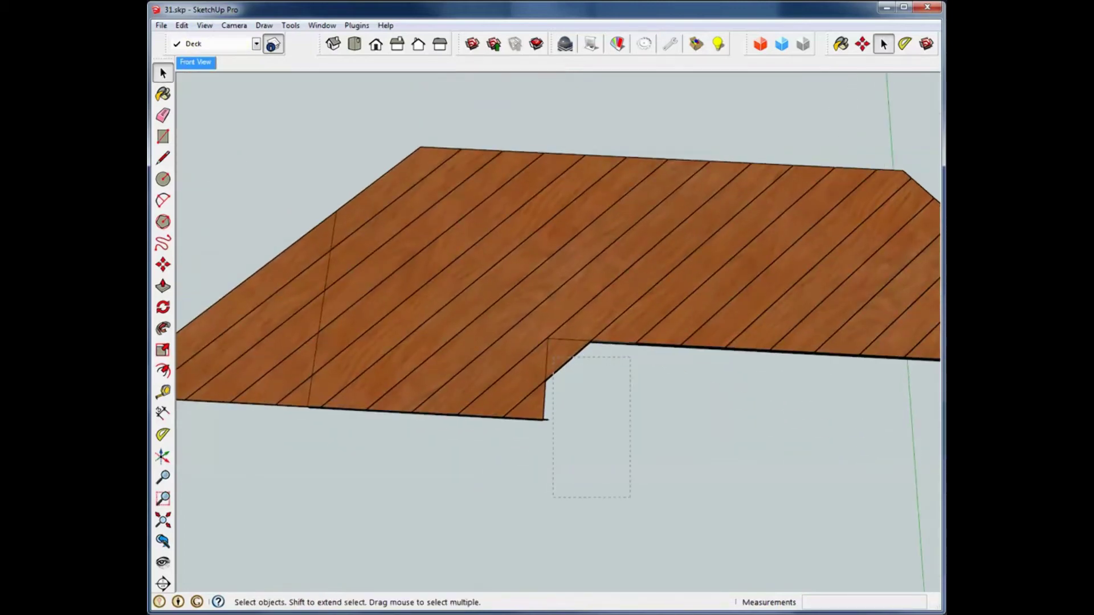
key("Delete")
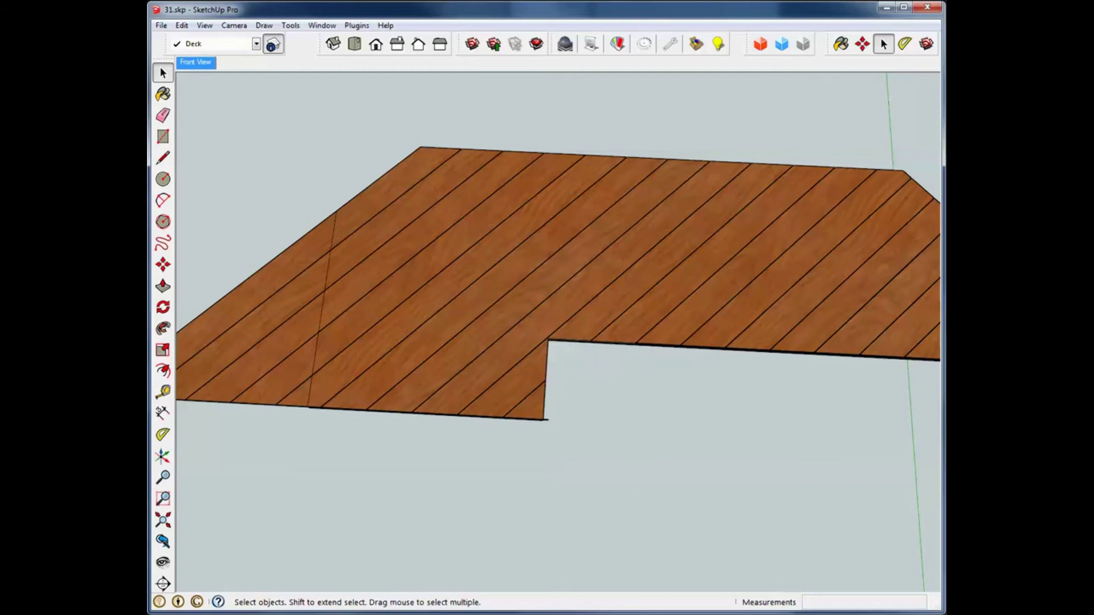
middle_click_drag(672, 259, 680, 256)
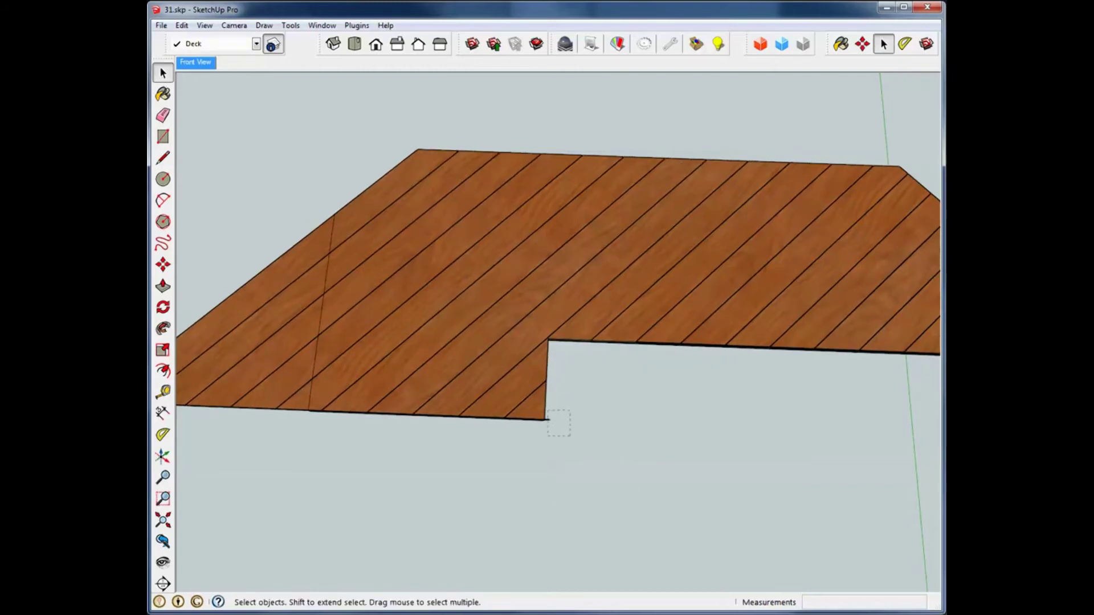
Clear the stray edge at the recess and delete the triangular overhang of boards beyond the deck's other end
middle_click_drag(679, 257, 718, 256)
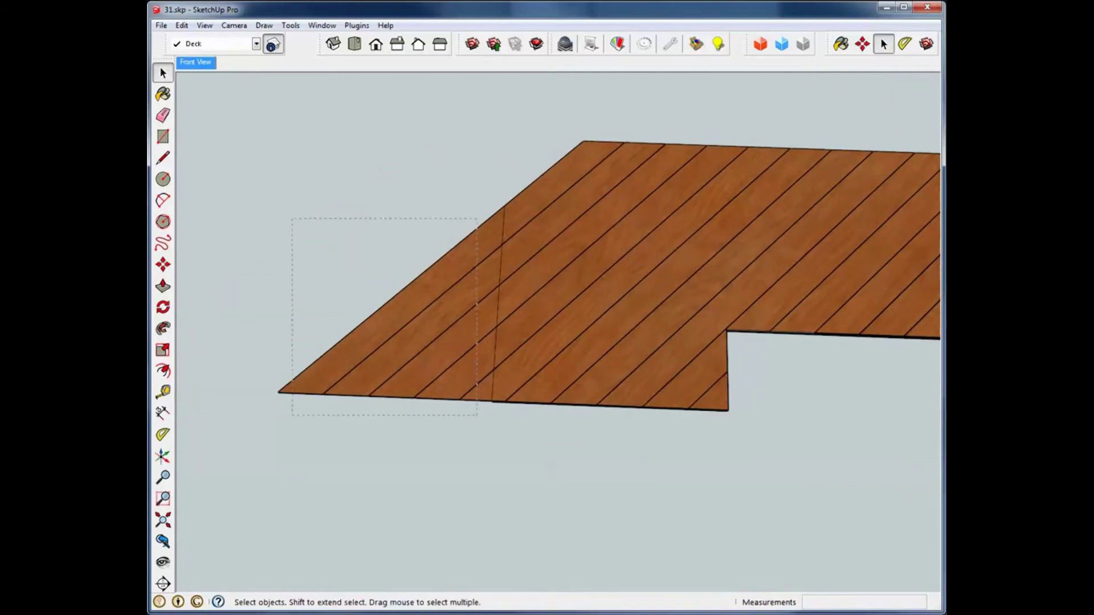
left_click_drag(265, 414, 264, 414)
key("Delete")
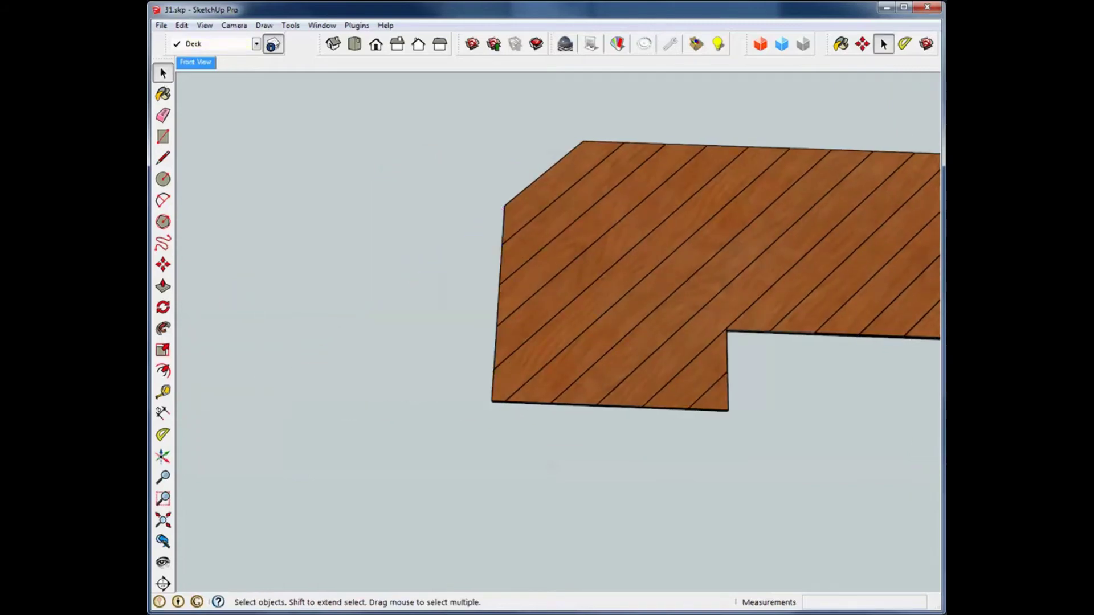
middle_click_drag(740, 256, 453, 327, "shift")
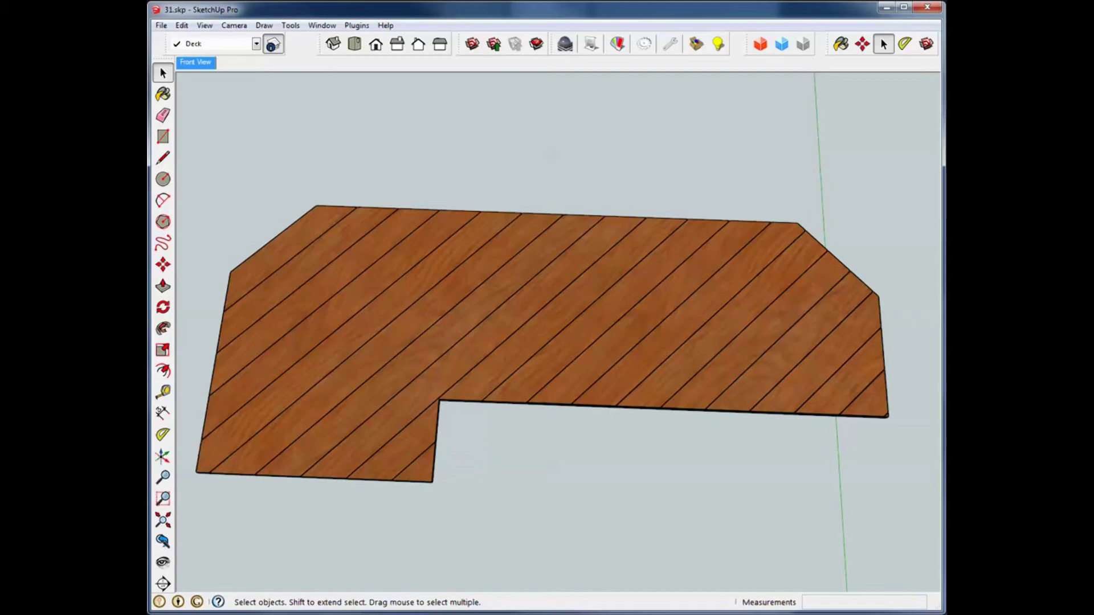
Select the entire trimmed deck and delete it from the model
middle_click_drag(456, 285, 590, 336)
scroll(592, 296, "down", 3)
middle_click_drag(672, 316, 644, 325)
scroll(644, 322, "down", 3)
scroll(654, 357, "down", 2)
left_click_drag(444, 184, 764, 552)
key("Delete")
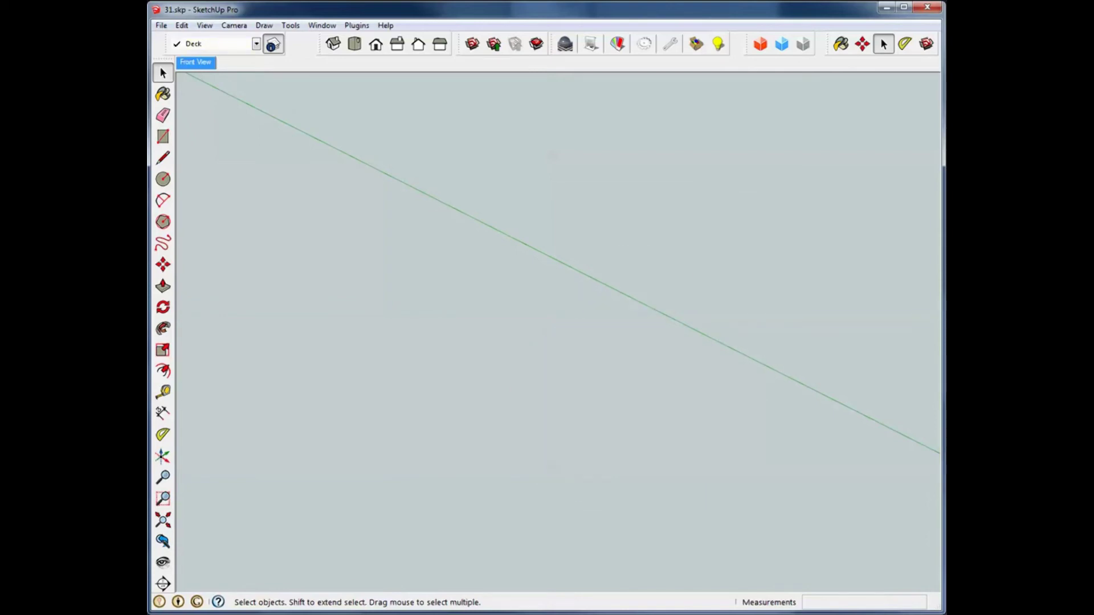
Examine the stepped profile at the end of the wooden trim board lying on the grass
middle_click_drag(569, 297, 612, 427)
middle_click_drag(686, 305, 644, 313)
scroll(644, 313, "up", 4)
middle_click_drag(561, 315, 588, 370)
scroll(570, 484, "up", 5)
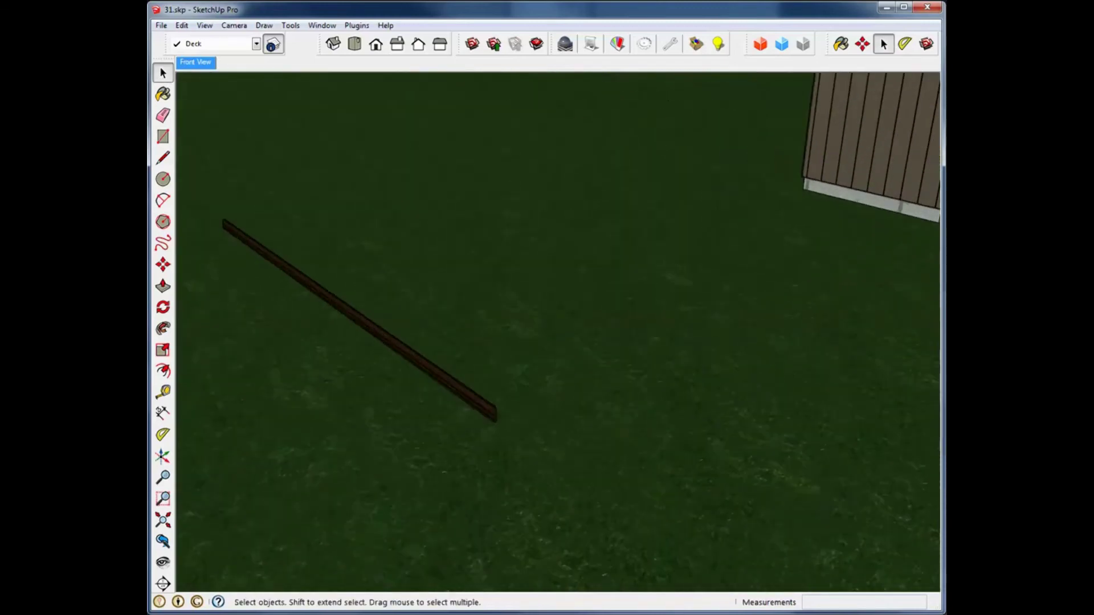
scroll(480, 421, "up", 1)
middle_click_drag(480, 422, 536, 413, "shift")
middle_click_drag(513, 376, 479, 429)
scroll(480, 430, "up", 5)
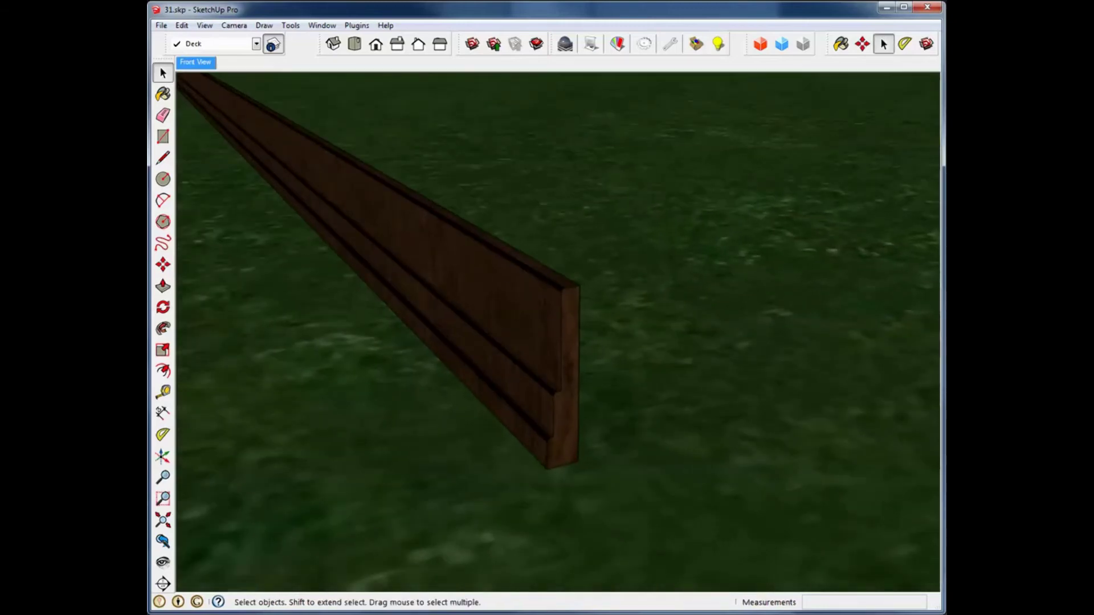
middle_click_drag(546, 410, 490, 311)
scroll(546, 339, "up", 3)
middle_click_drag(546, 339, 595, 415, "shift")
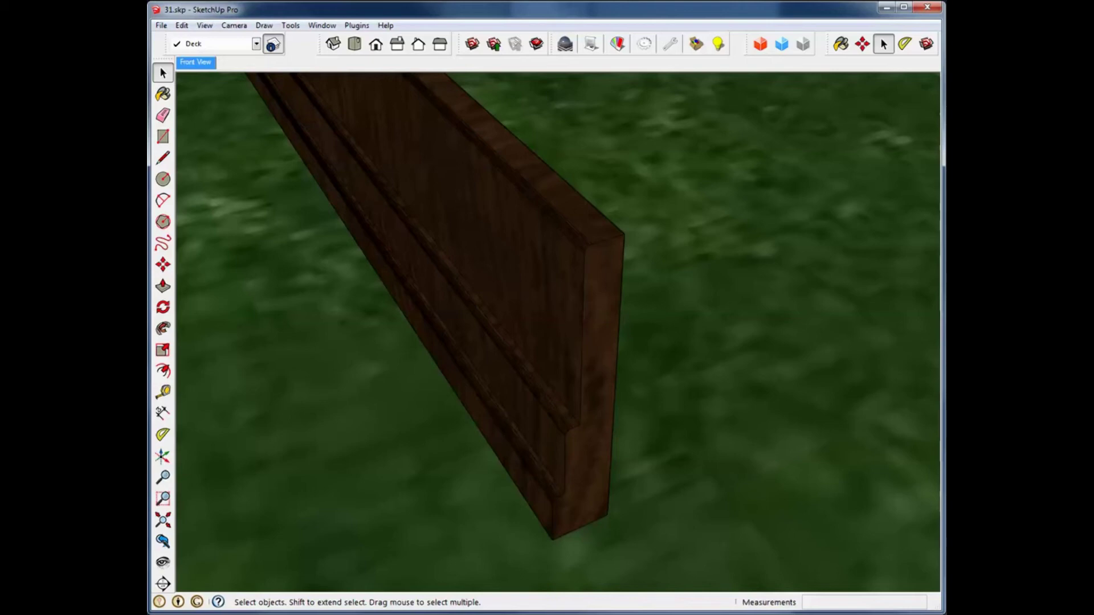
Draw a 6" by 6" vertical rectangle against the trim board's end face, starting from its lower outer corner
middle_click_drag(595, 415, 430, 228)
scroll(501, 259, "down", 1)
key("r")
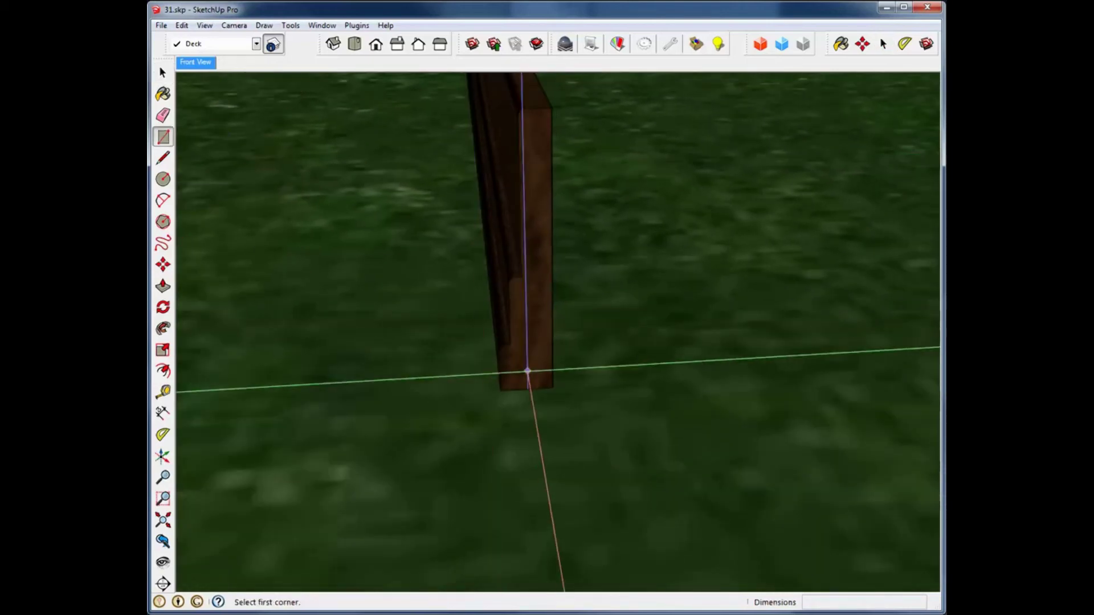
left_click(552, 387)
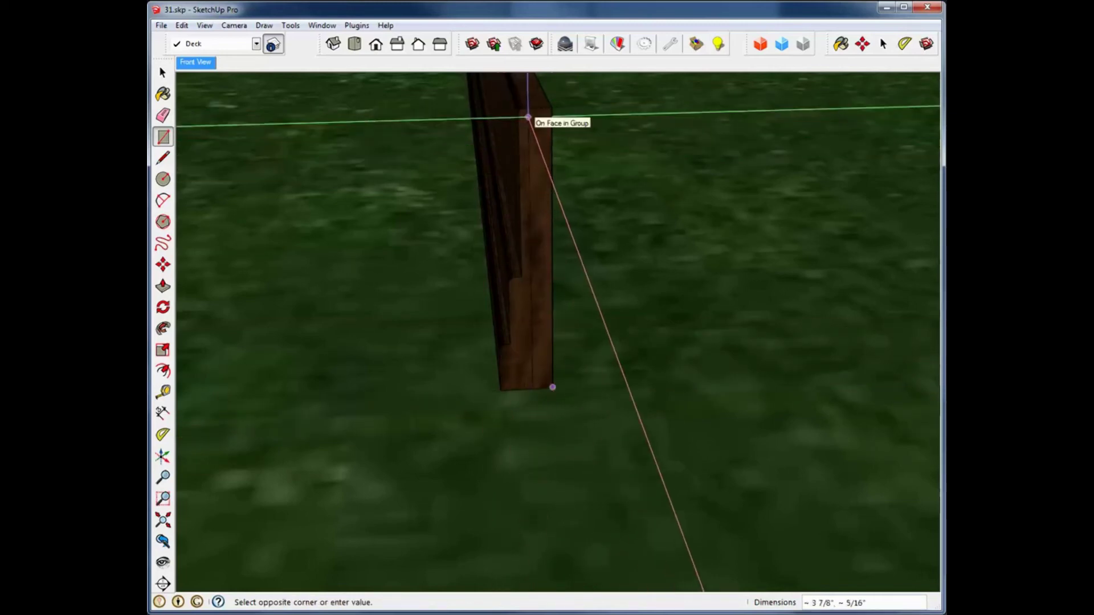
scroll(528, 117, "up", 2)
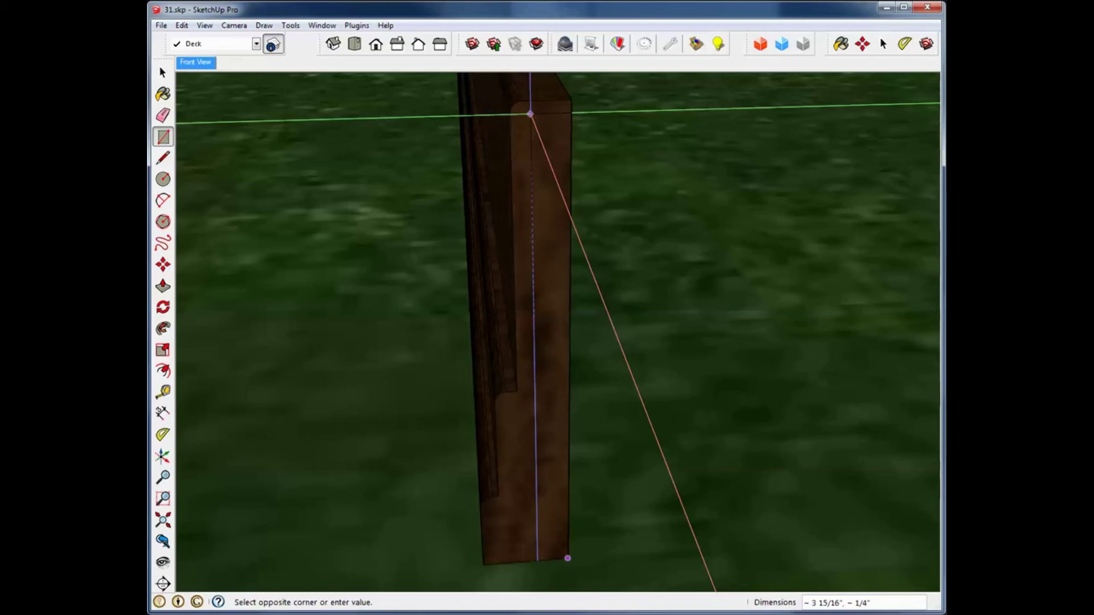
type("6,6")
key("Return")
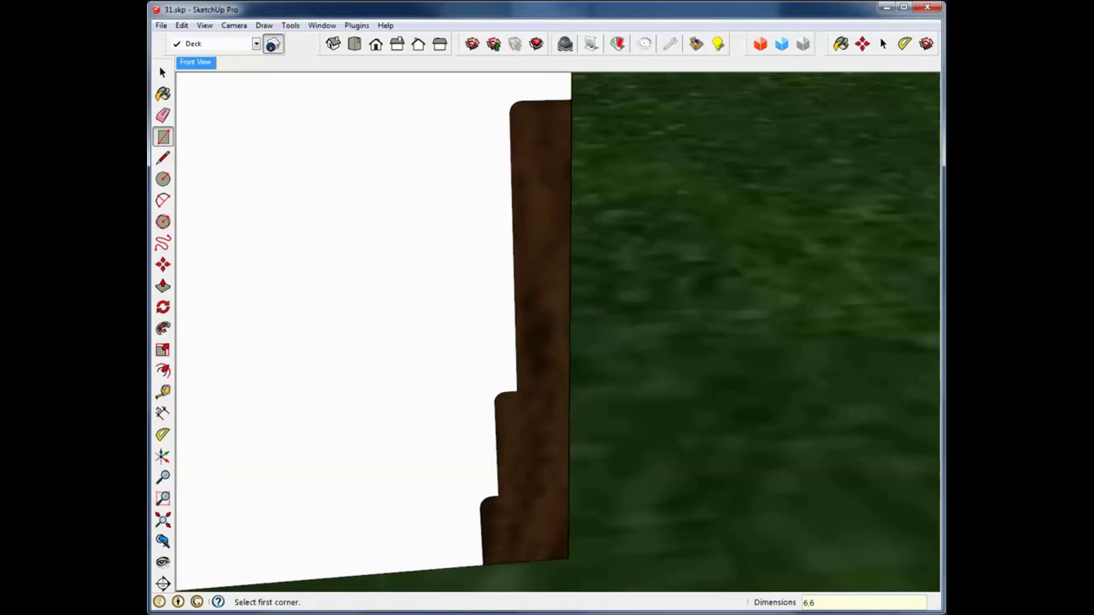
Rotate the vertical rectangle 45 degrees about the outer corner of the trim board's end so it slices diagonally through the board
left_click(163, 73)
scroll(273, 122, "down", 6)
middle_click_drag(365, 342, 485, 376)
scroll(598, 365, "down", 4)
middle_click_drag(604, 263, 576, 250)
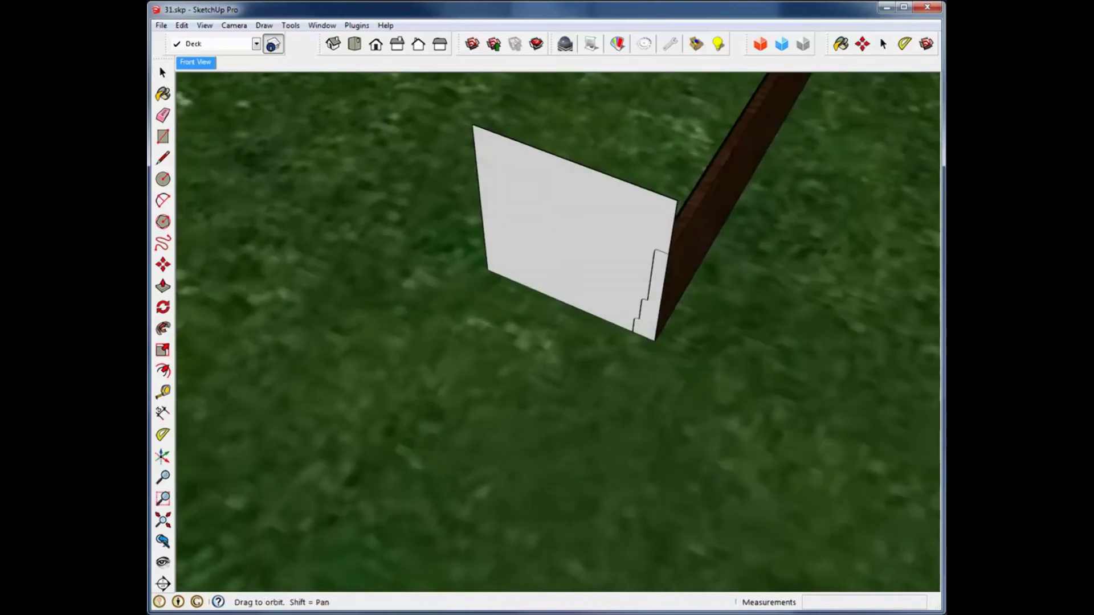
left_click_drag(421, 114, 715, 407)
scroll(701, 228, "up", 3)
middle_click_drag(701, 239, 525, 222)
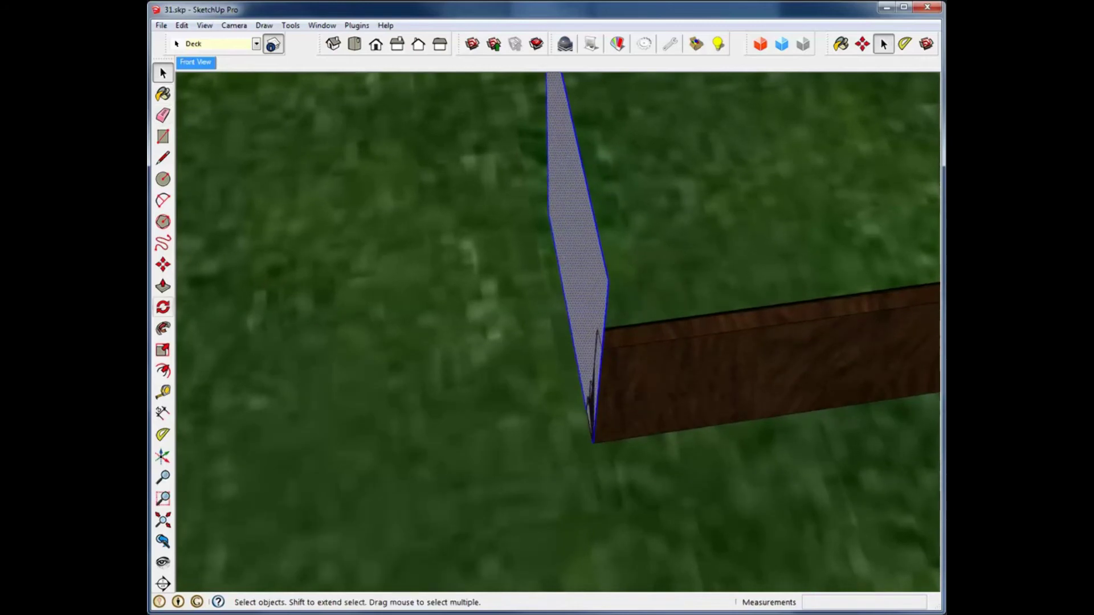
left_click(163, 307)
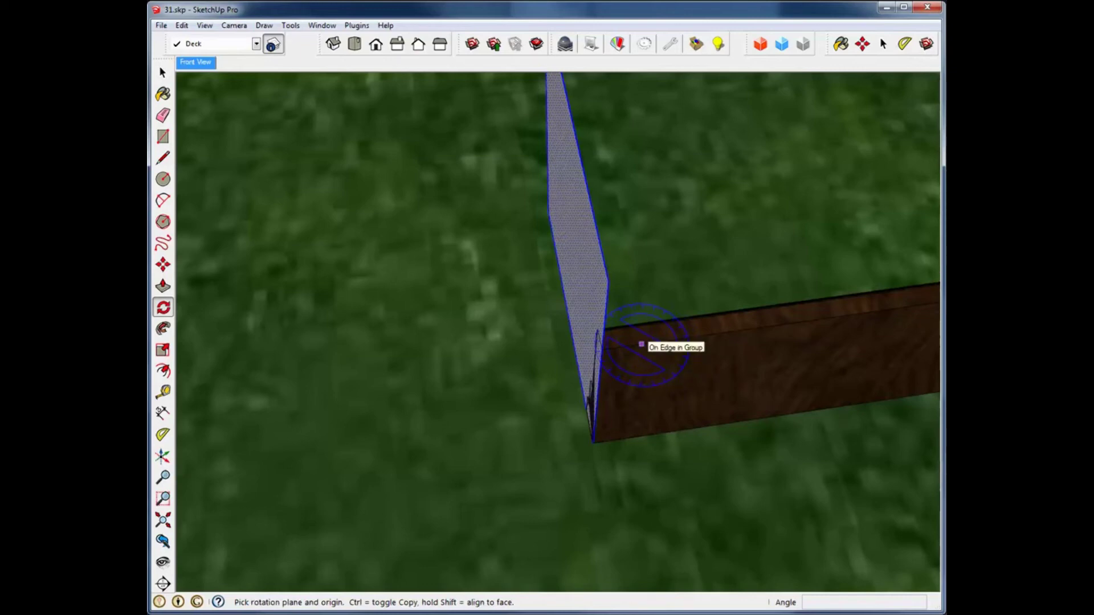
middle_click_drag(641, 344, 460, 341)
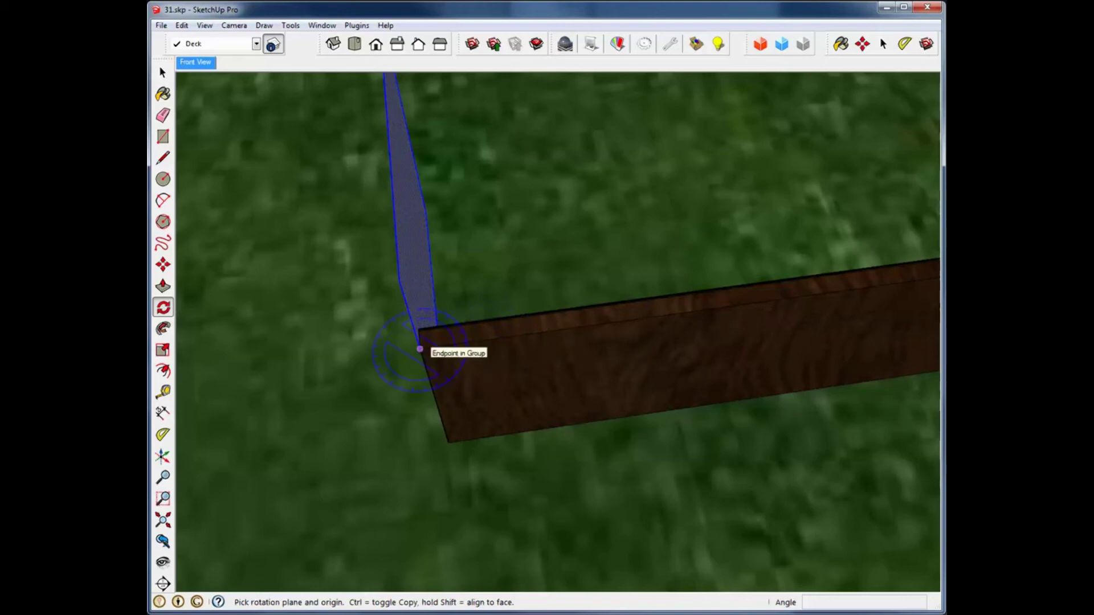
left_click(420, 348)
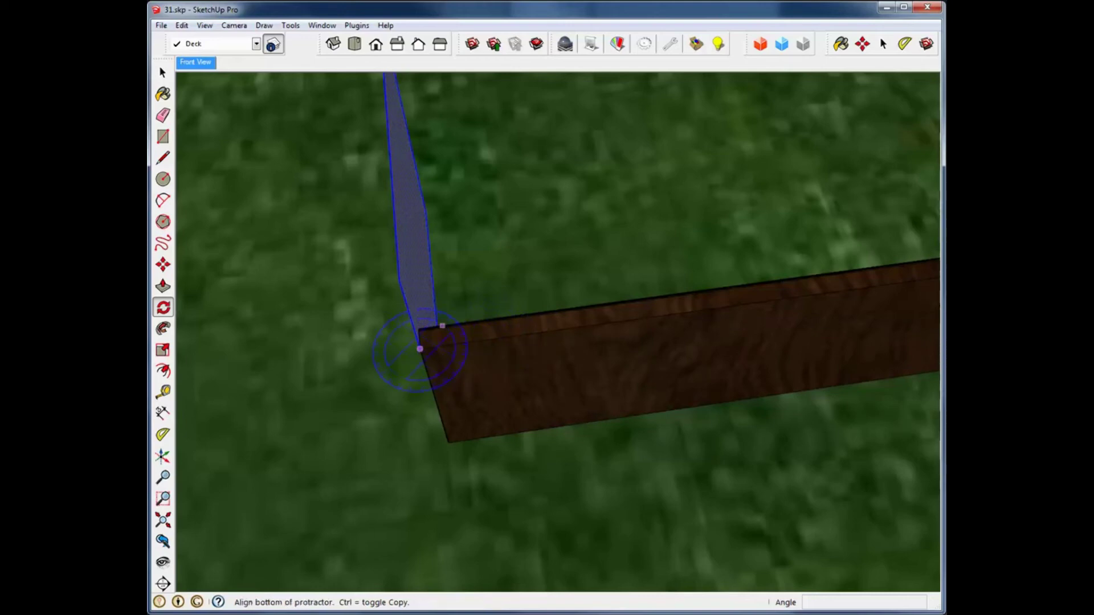
left_click(574, 141)
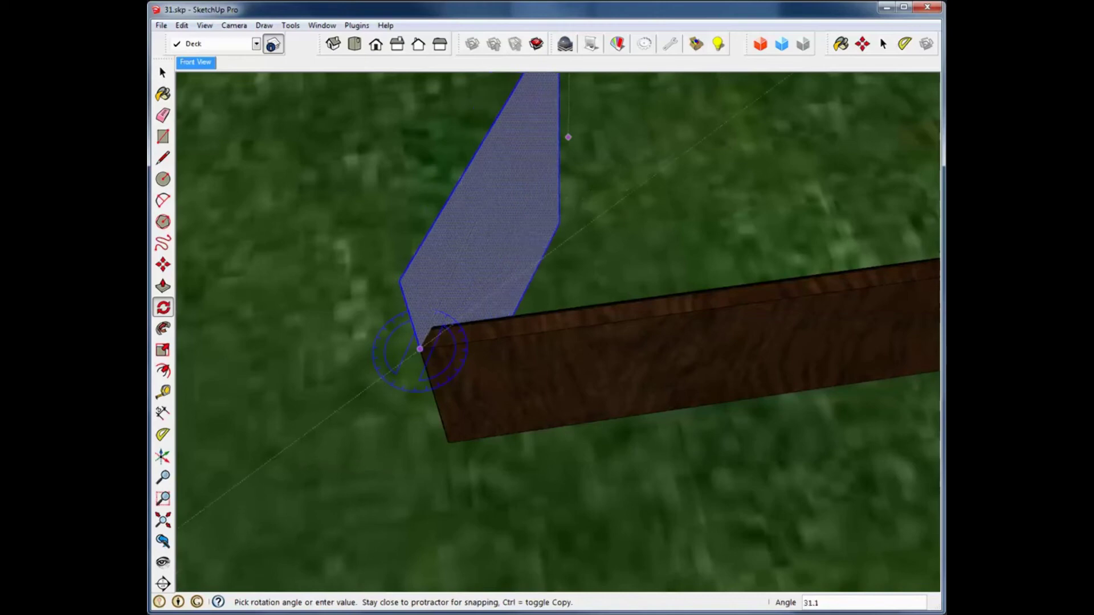
key("Return")
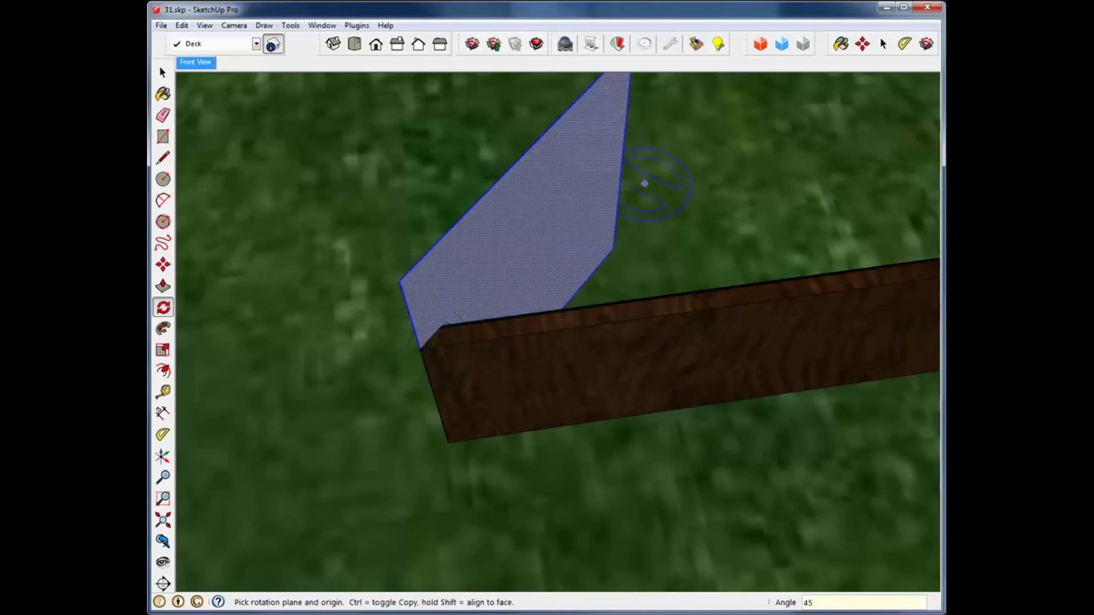
Move the angled rectangle and the trim board together straight up along the blue axis, clear of the grass
left_click(163, 73)
middle_click_drag(274, 228, 547, 245)
middle_click_drag(535, 341, 616, 291)
middle_click_drag(422, 228, 504, 230)
scroll(504, 231, "down", 3)
middle_click_drag(621, 365, 581, 284)
scroll(581, 282, "up", 3)
scroll(581, 282, "down", 1)
mouse_move(535, 319)
middle_mouse_down()
mouse_move(533, 496)
mouse_move(534, 310)
mouse_move(529, 326)
middle_mouse_up()
scroll(529, 325, "down", 2)
middle_click_drag(470, 238, 485, 236)
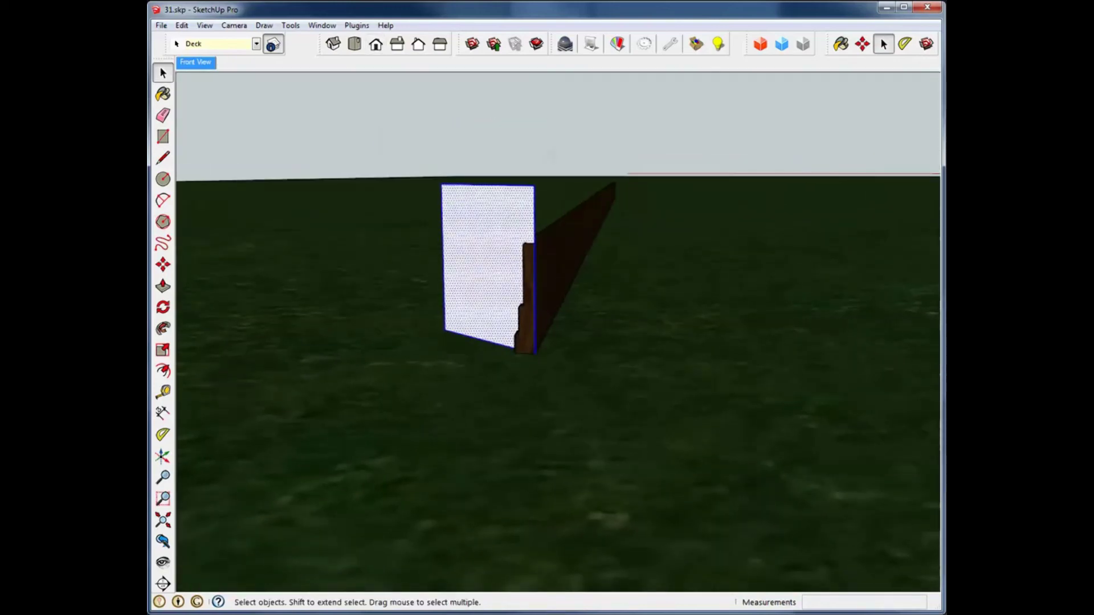
left_click_drag(333, 102, 741, 473)
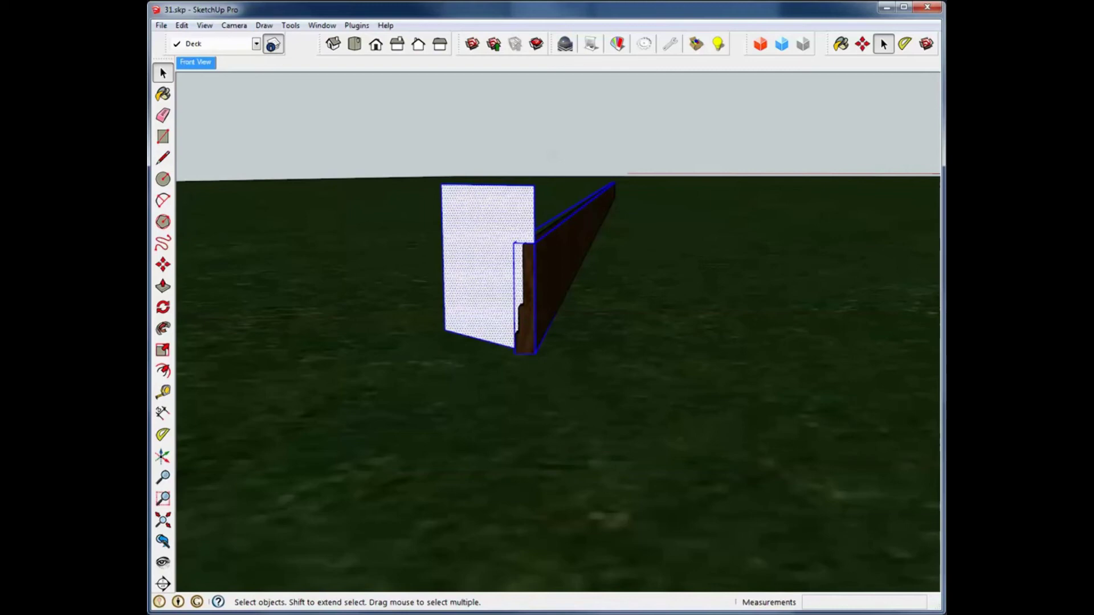
key("m")
left_click(535, 352)
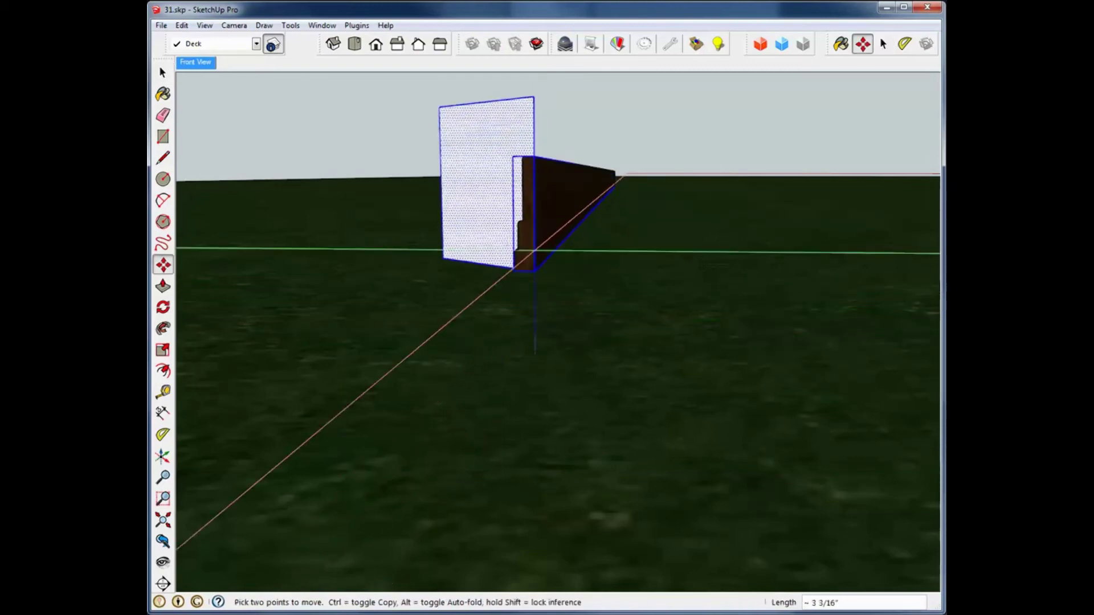
left_click(535, 208)
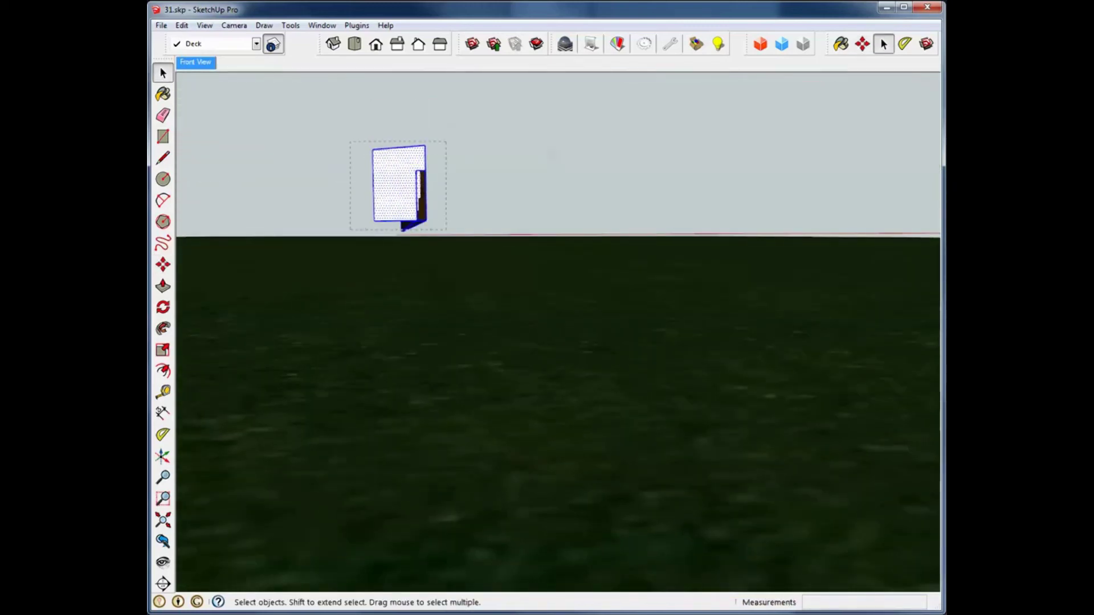
Explode the trim board, including its nested group, into loose geometry
right_click(392, 186)
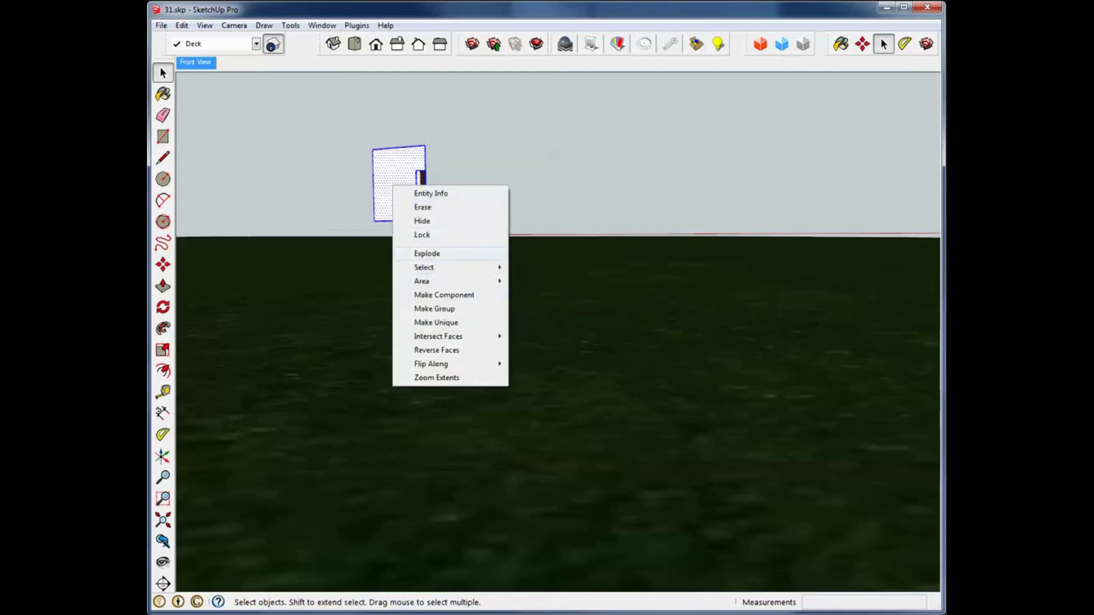
left_click(427, 253)
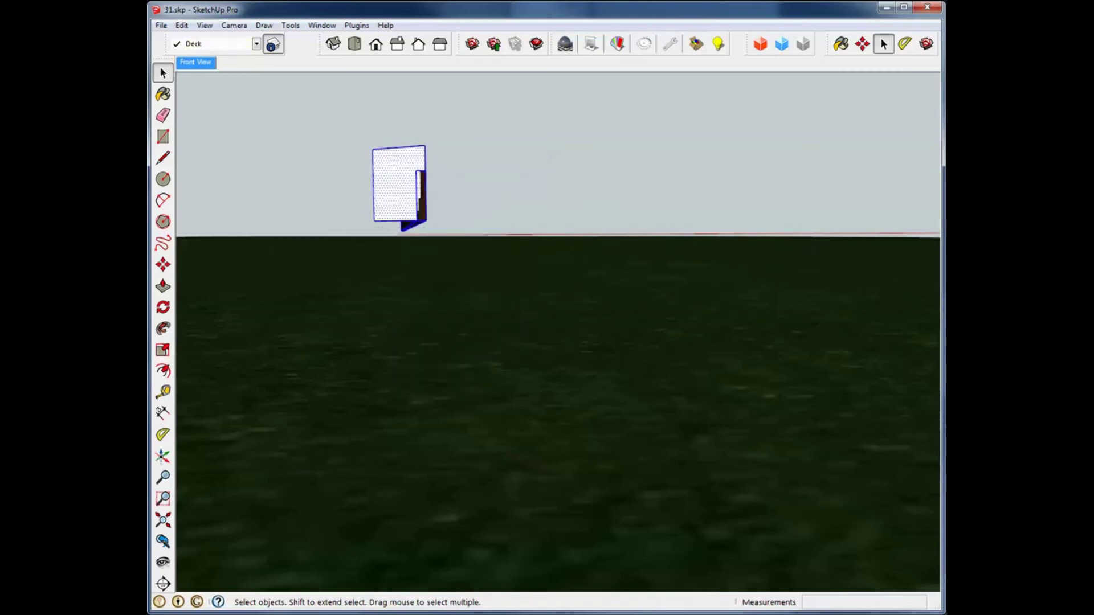
right_click(406, 197)
left_click(444, 264)
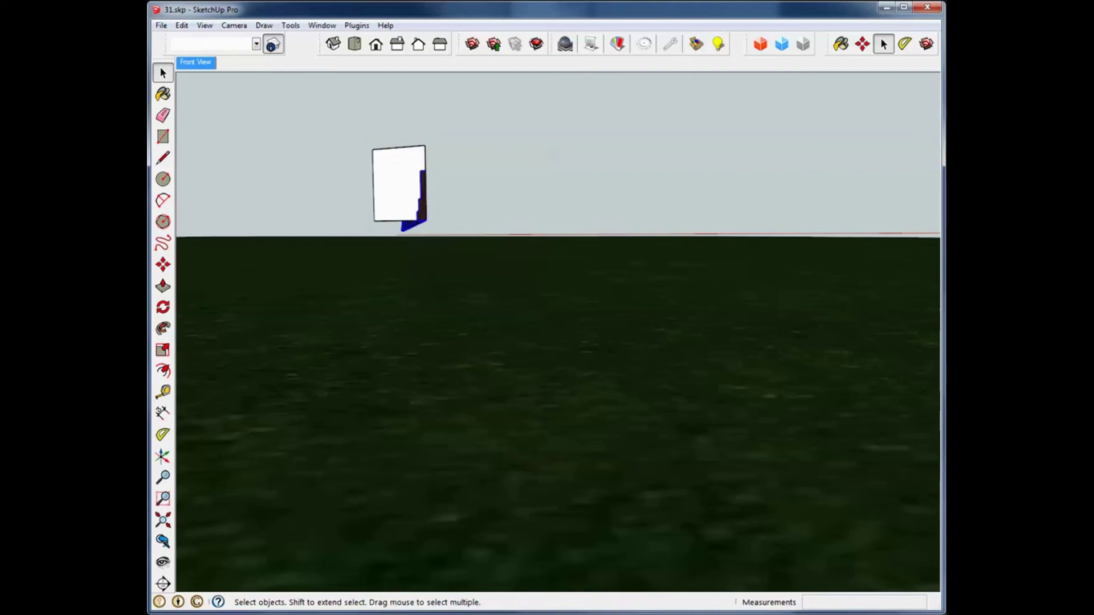
Intersect the faces of the angled rectangle and the exploded trim board with the model
scroll(437, 236, "up", 1)
mouse_move(437, 236)
middle_mouse_down()
mouse_move(437, 247)
mouse_move(433, 231)
middle_mouse_up()
left_click(392, 171)
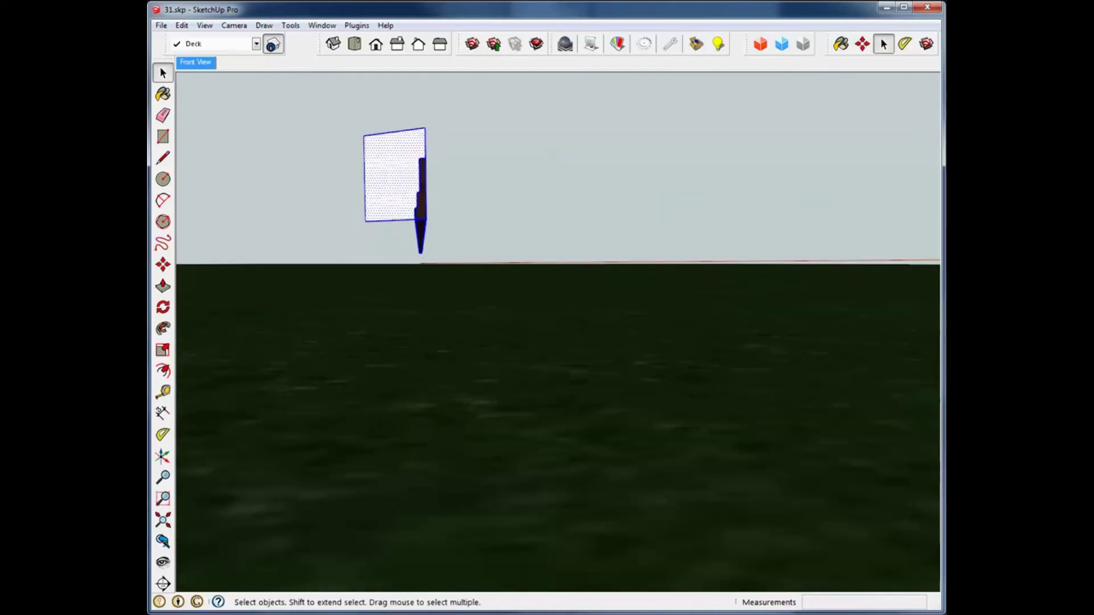
right_click(392, 170)
mouse_move(438, 294)
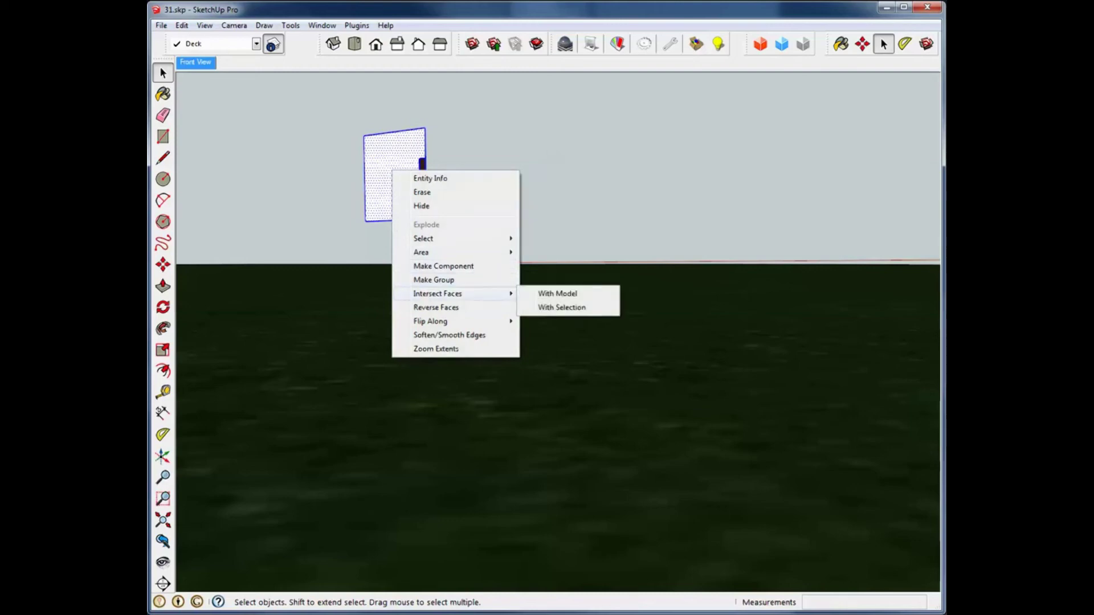
left_click(557, 294)
left_click(529, 188)
Erase the edges of the tall upper part of the trim profile that protrude in front of the cutting plane
middle_click_drag(484, 196, 559, 285)
scroll(354, 253, "up", 5)
middle_click_drag(354, 253, 321, 287)
key("e")
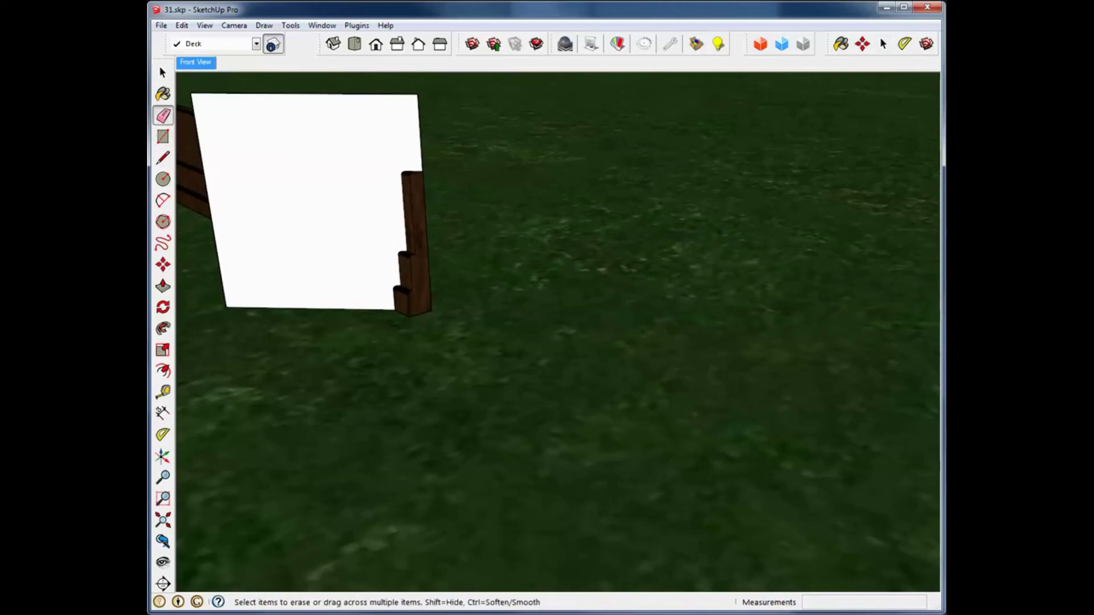
scroll(385, 175, "up", 5)
scroll(396, 187, "up", 2)
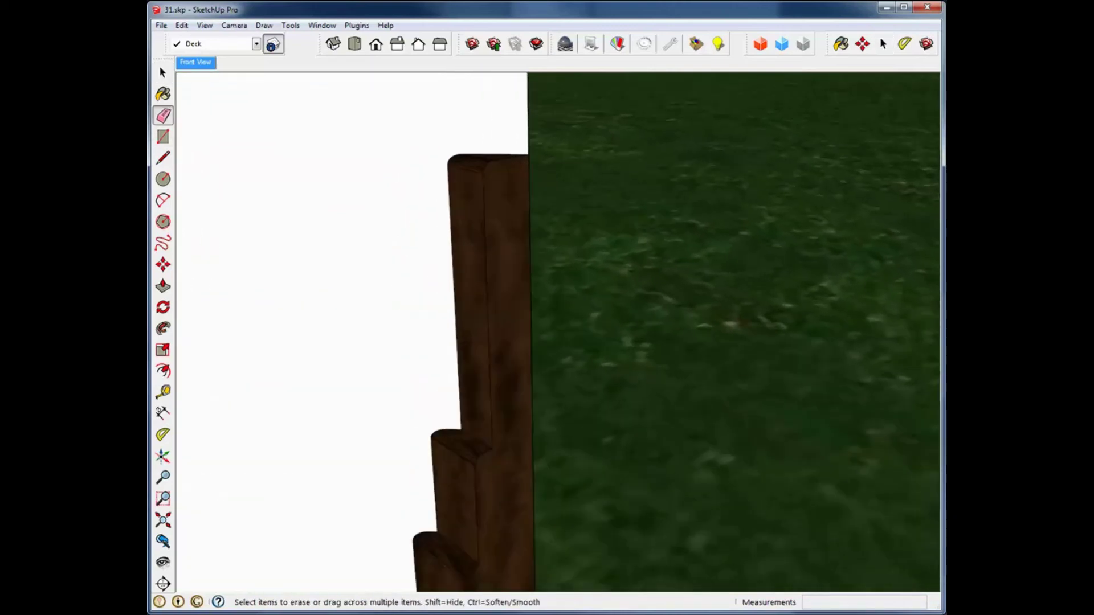
middle_click_drag(451, 196, 445, 268)
scroll(445, 267, "up", 3)
scroll(456, 284, "up", 2)
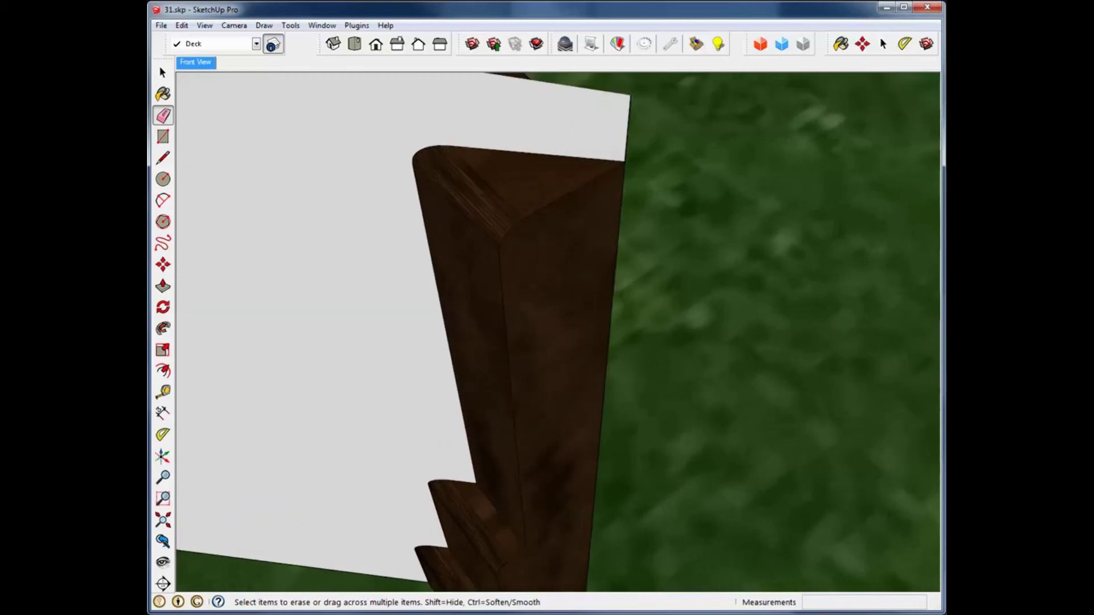
scroll(507, 228, "down", 2)
middle_click_drag(507, 228, 504, 210)
middle_click_drag(587, 312, 592, 310)
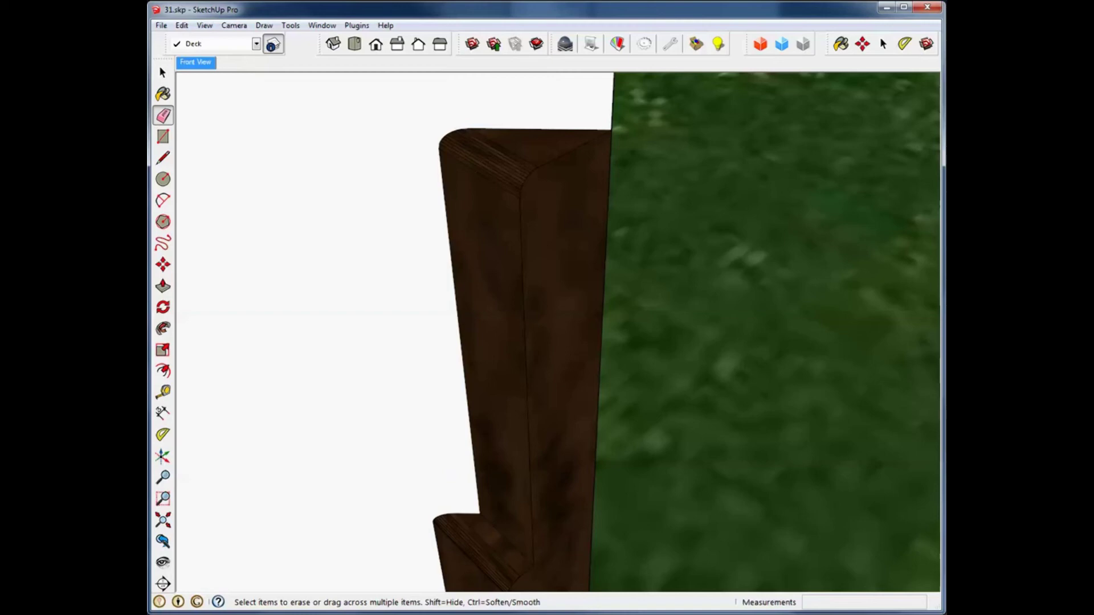
left_click(563, 155)
left_click(535, 169)
left_click(528, 169)
left_click(521, 159)
left_click(515, 167)
left_click(510, 172)
left_click(524, 181)
left_click(507, 177)
left_click(504, 183)
left_click(521, 192)
left_click(503, 188)
left_click(521, 239)
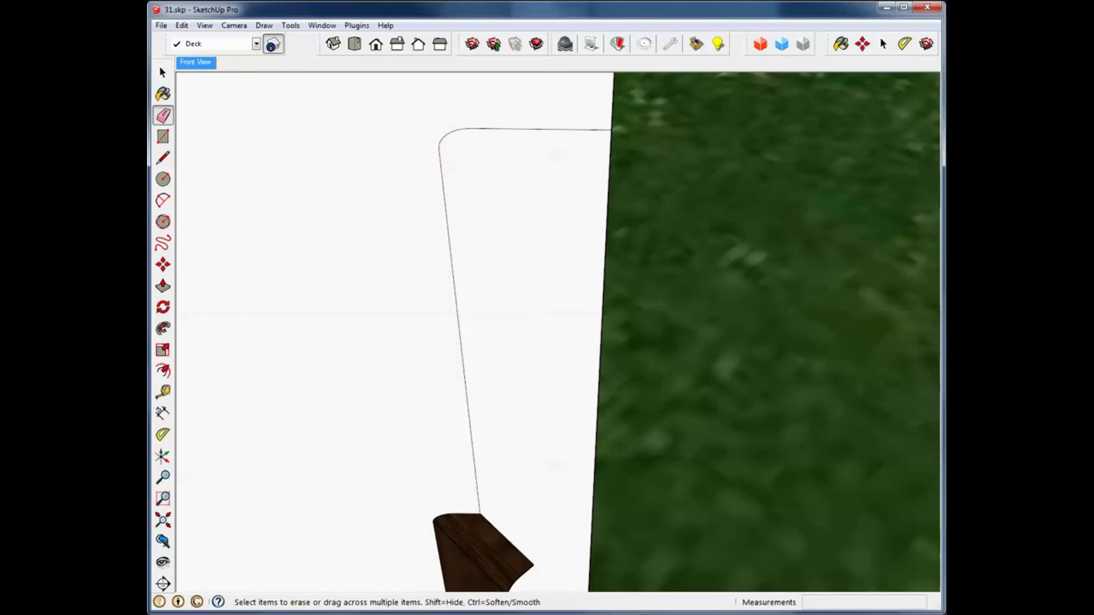
Erase the edges of the middle step of the trim profile that protrude in front of the cutting plane
middle_click_drag(513, 484, 512, 370)
scroll(512, 374, "up", 1)
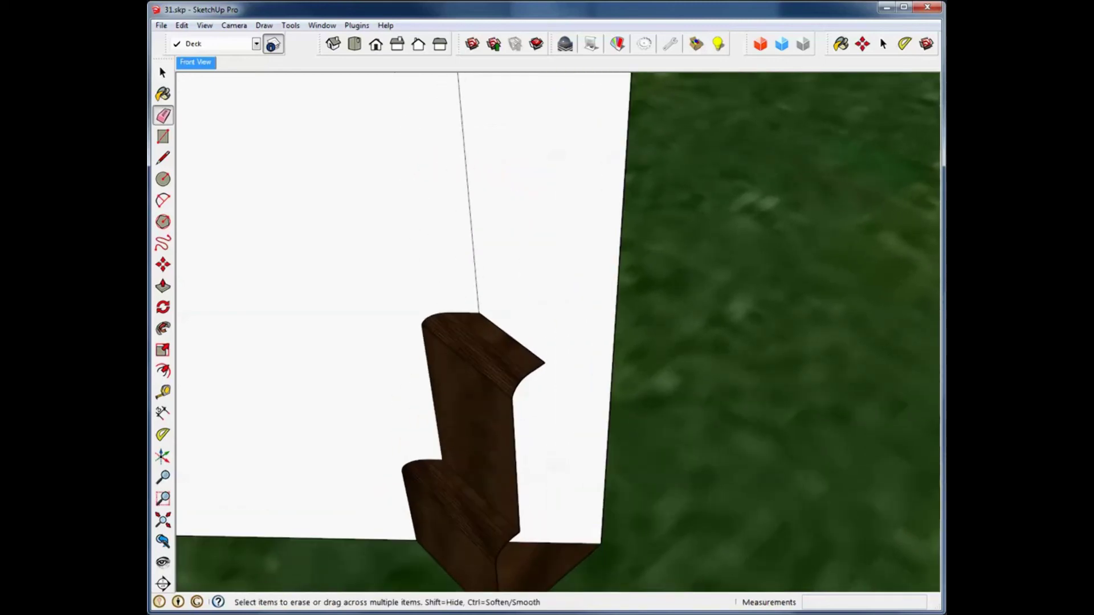
left_click(497, 371)
left_click(507, 374)
left_click(514, 368)
left_click(512, 373)
left_click(525, 377)
left_click(522, 368)
left_click(537, 368)
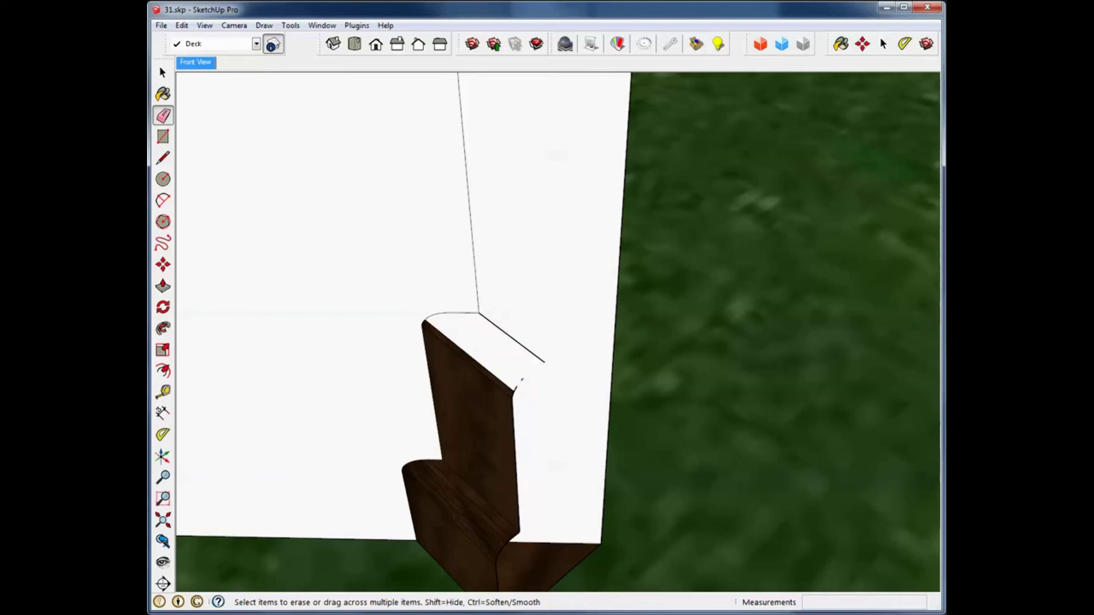
left_click(525, 348)
left_click(521, 380)
key("Delete")
key("Delete")
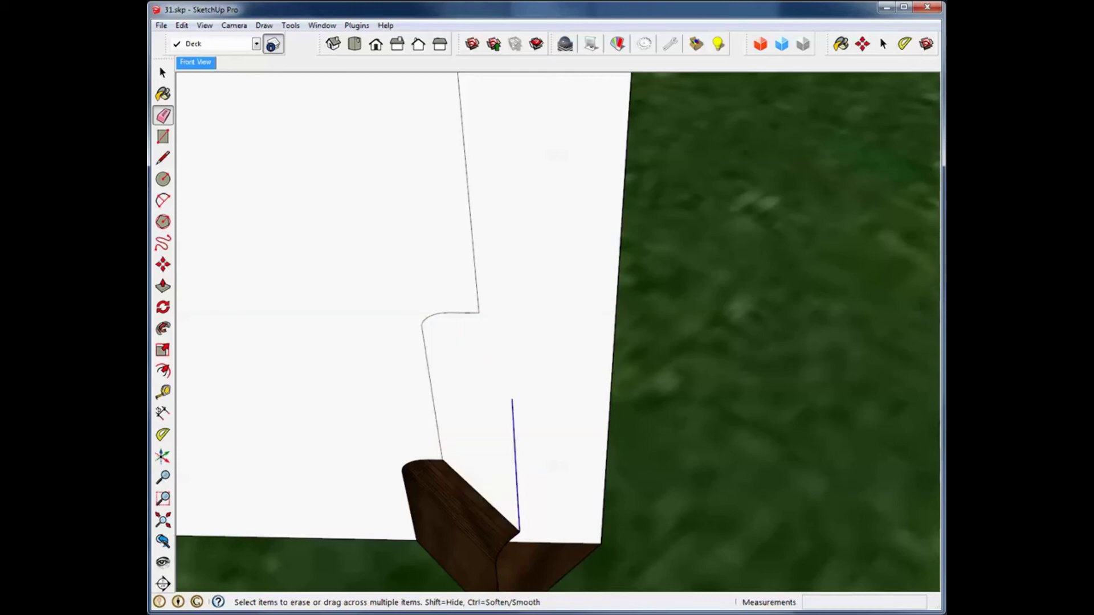
Erase the leftover vertical edge and the rounded top edges of the lowest protruding step of the trim profile
mouse_move(484, 484)
middle_mouse_down()
mouse_move(508, 364)
mouse_move(499, 352)
middle_mouse_up()
left_click(496, 357)
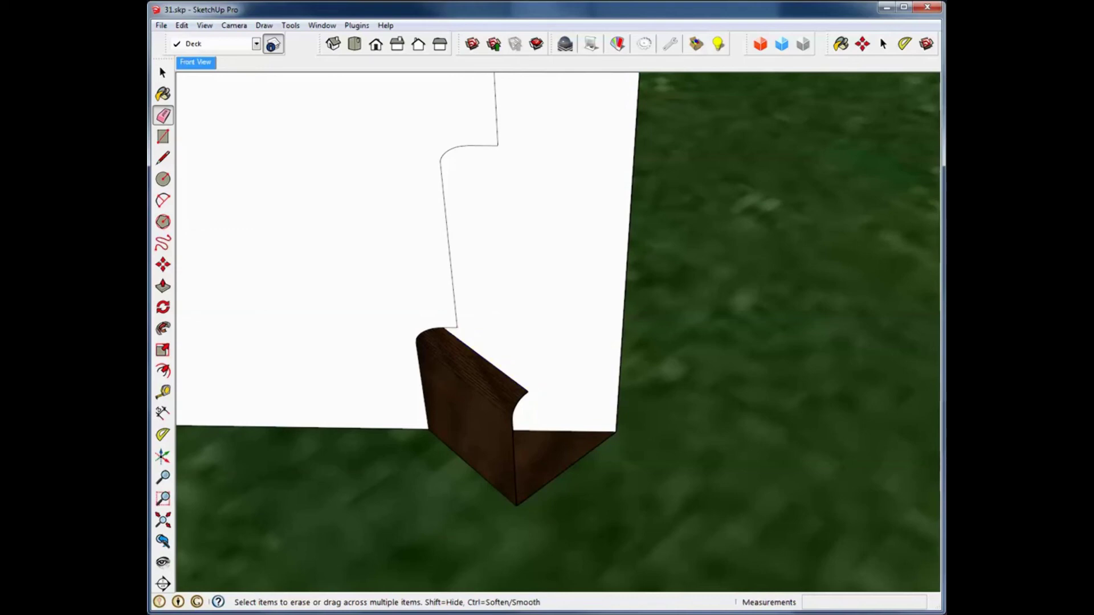
left_click(486, 360)
left_click(480, 362)
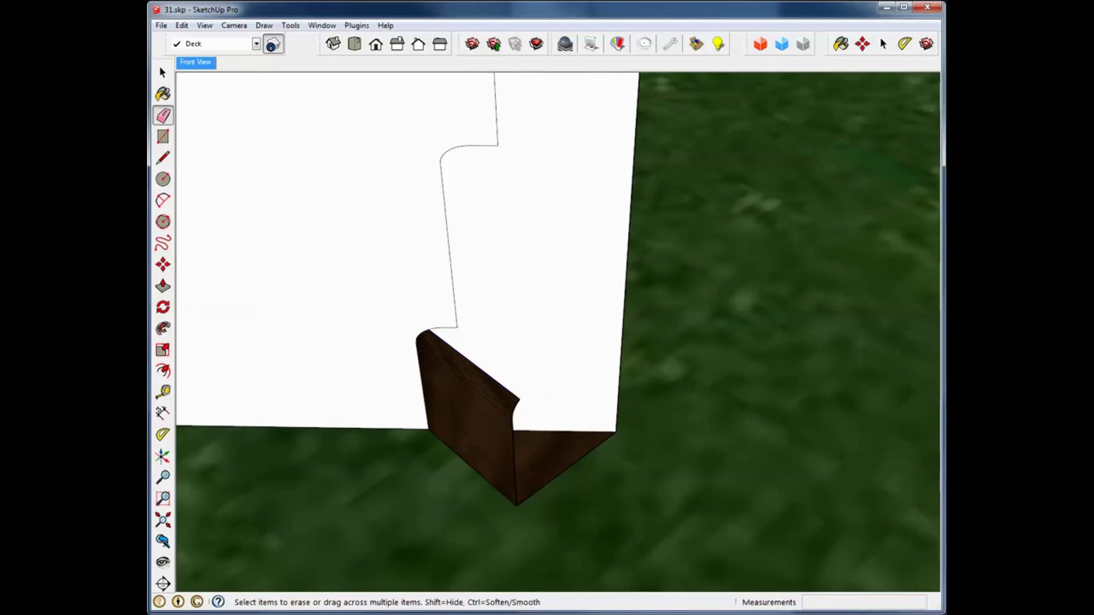
left_click(474, 365)
left_click(469, 371)
left_click(471, 367)
left_click(465, 377)
left_click(516, 404)
key("o")
Erase the remaining front, corner and bottom edges of the trim stub in front of the cutting plane
middle_click_drag(513, 411, 512, 342)
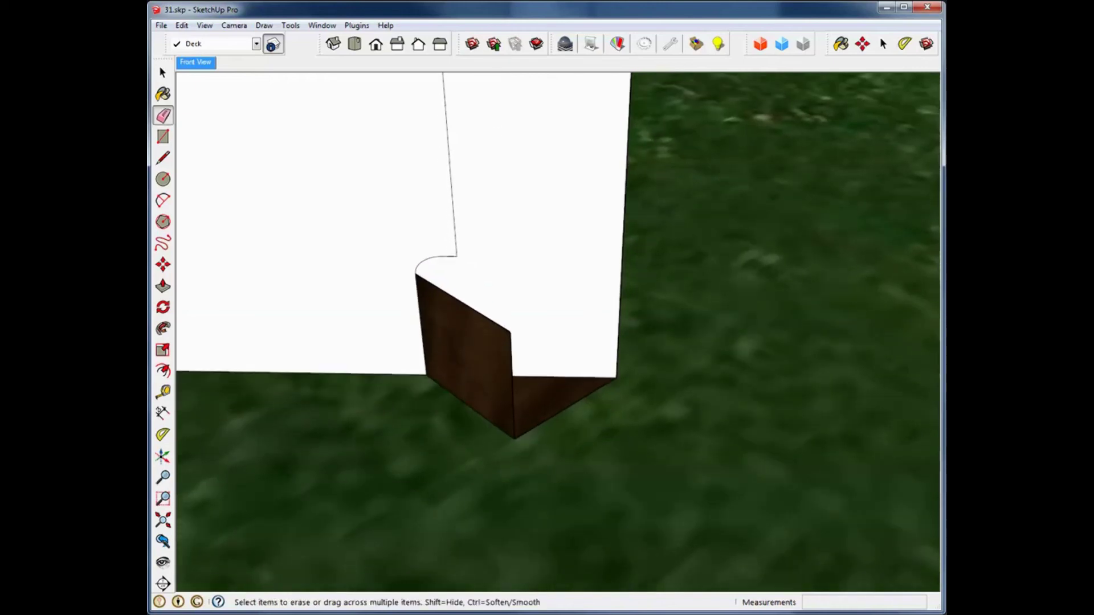
left_click(491, 320)
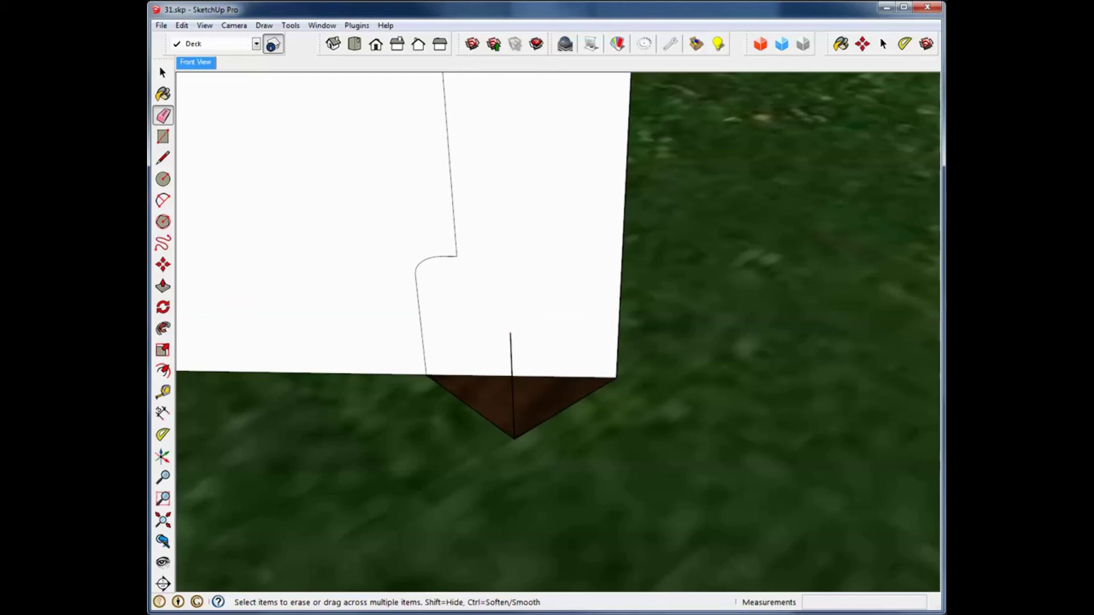
left_click(512, 376)
left_click(562, 411)
left_click(471, 406)
scroll(471, 407, "down", 7)
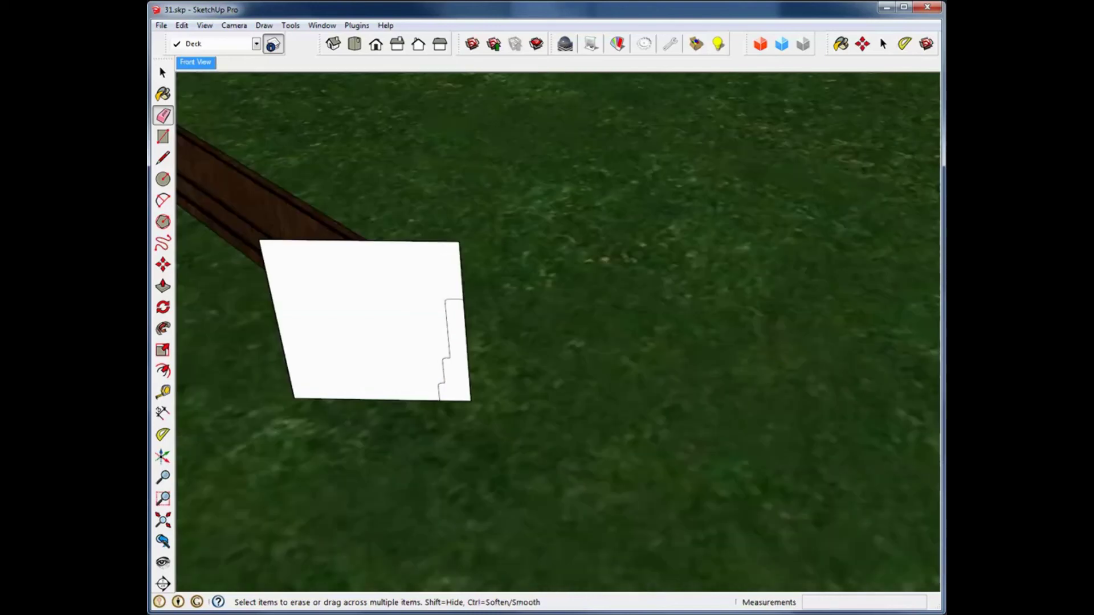
mouse_move(471, 407)
middle_mouse_down()
mouse_move(513, 328)
mouse_move(550, 305)
mouse_move(542, 260)
mouse_move(507, 271)
mouse_move(501, 302)
mouse_move(561, 313)
mouse_move(575, 273)
mouse_move(553, 282)
mouse_move(558, 299)
mouse_move(606, 308)
mouse_move(530, 314)
middle_mouse_up()
middle_click_drag(398, 311, 405, 310)
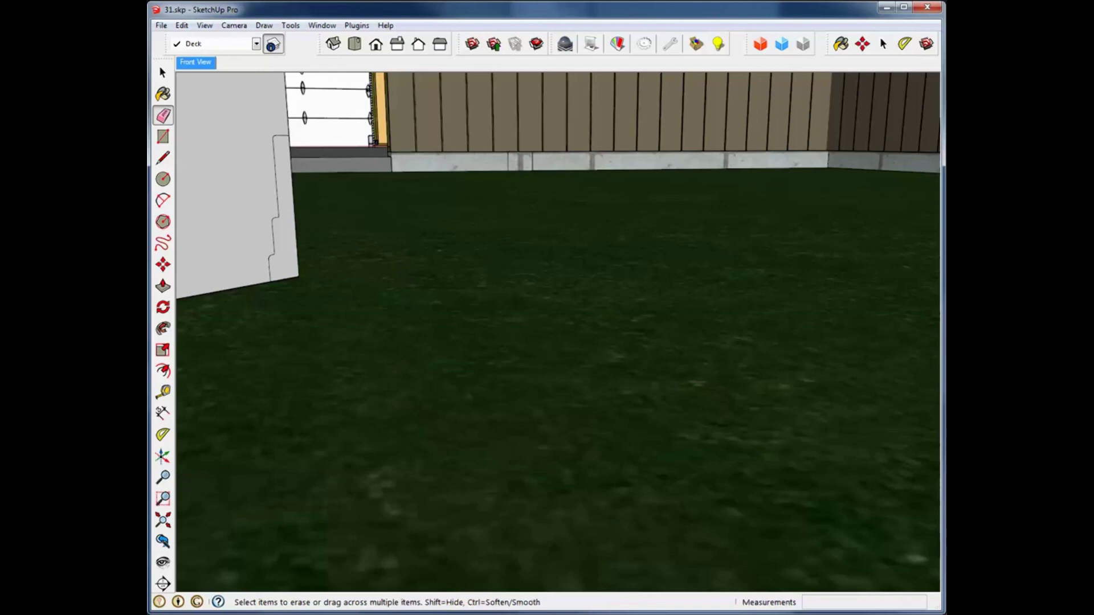
key("space")
left_click_drag(371, 142, 255, 240)
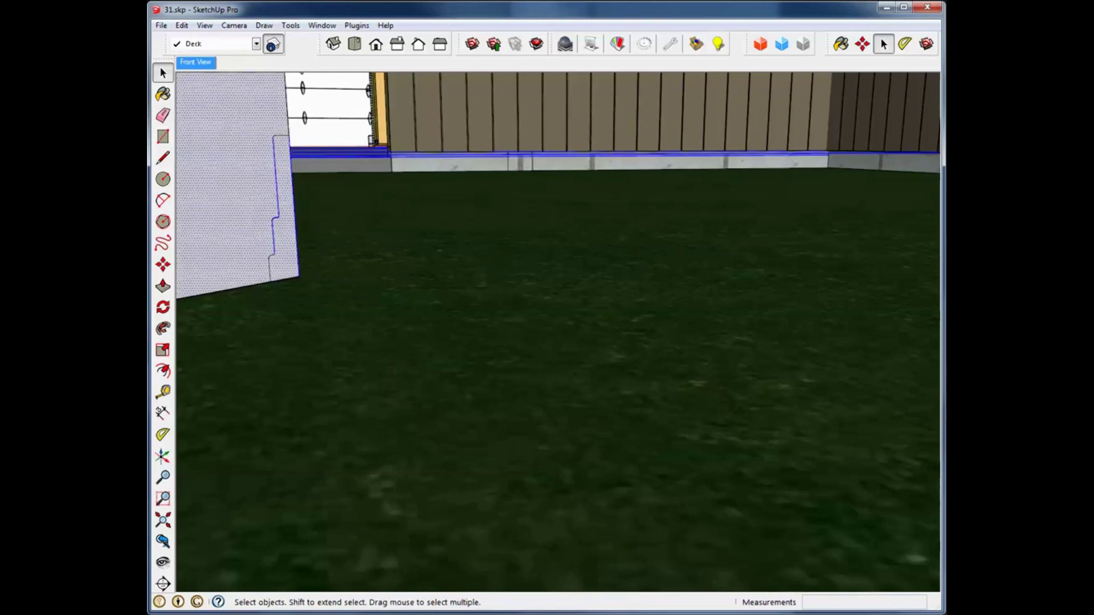
middle_click_drag(255, 240, 493, 240)
scroll(706, 319, "down", 1)
middle_click_drag(706, 319, 476, 332)
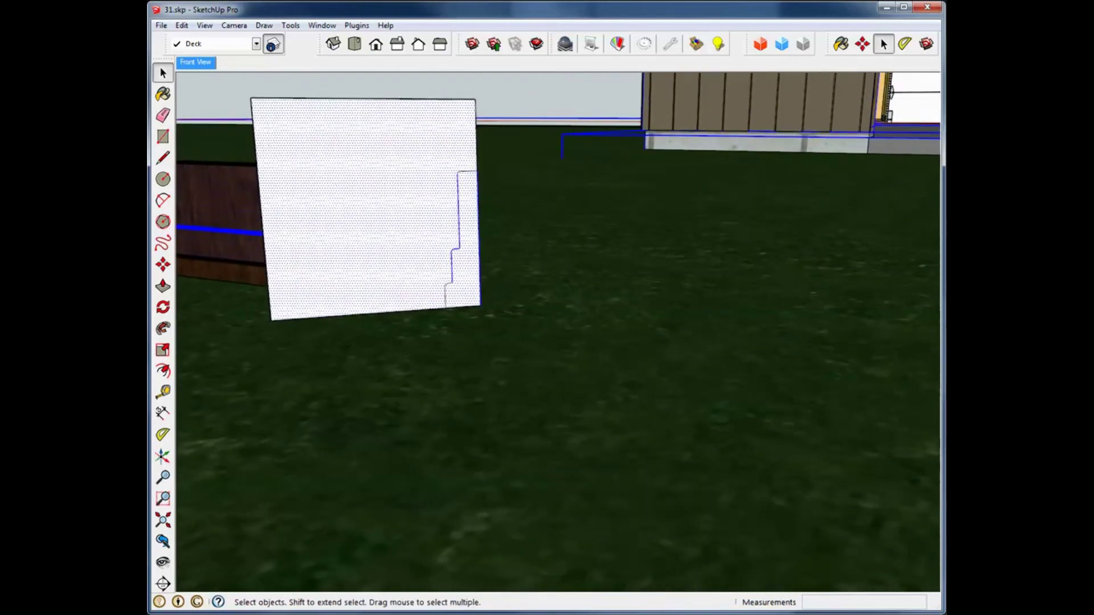
left_click(477, 331)
Erase the remaining outer edges of the cutting plane around the mitred end of the trim board
left_click(163, 116)
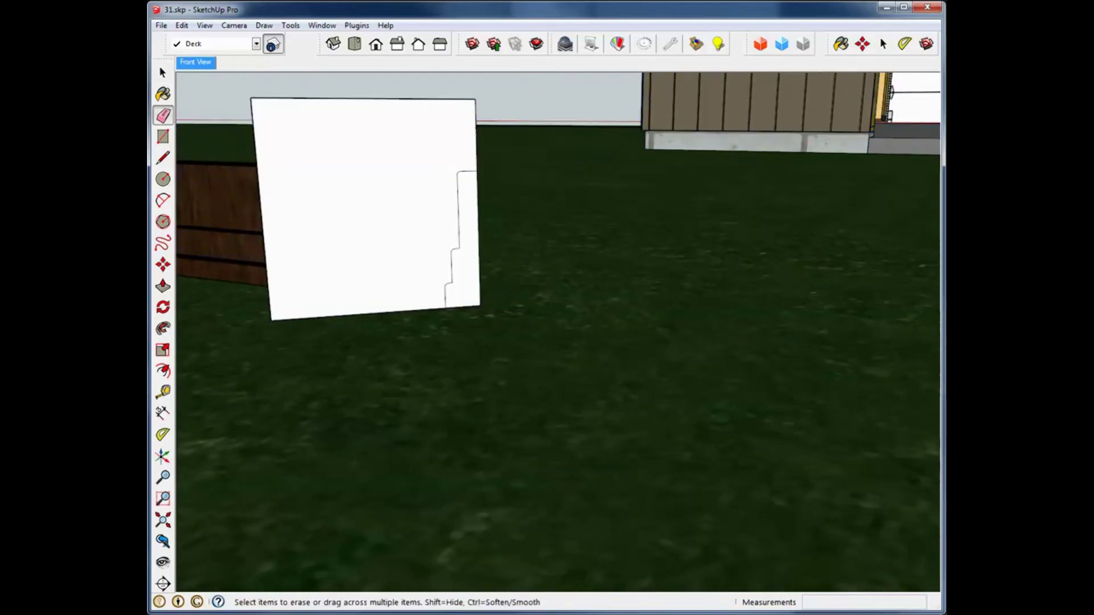
left_click(476, 137)
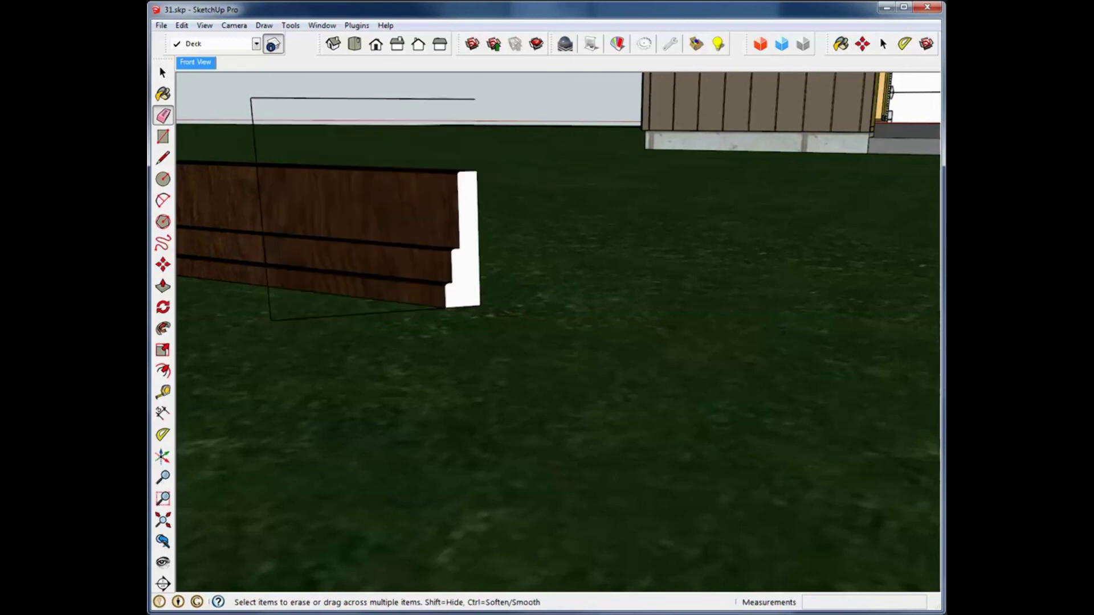
left_click(415, 98)
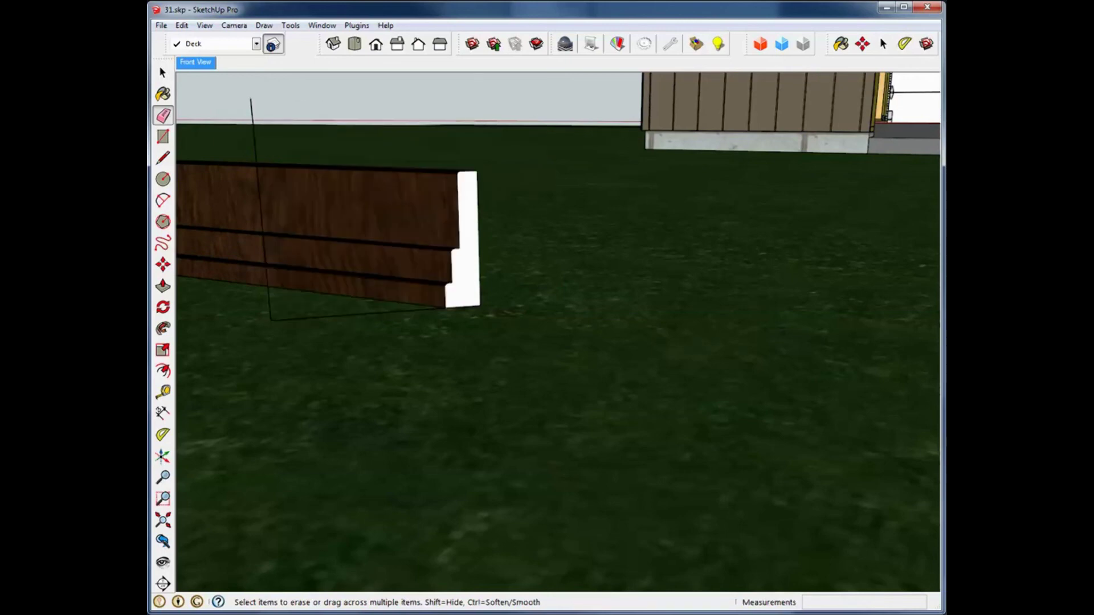
left_click(261, 206)
left_click(348, 315)
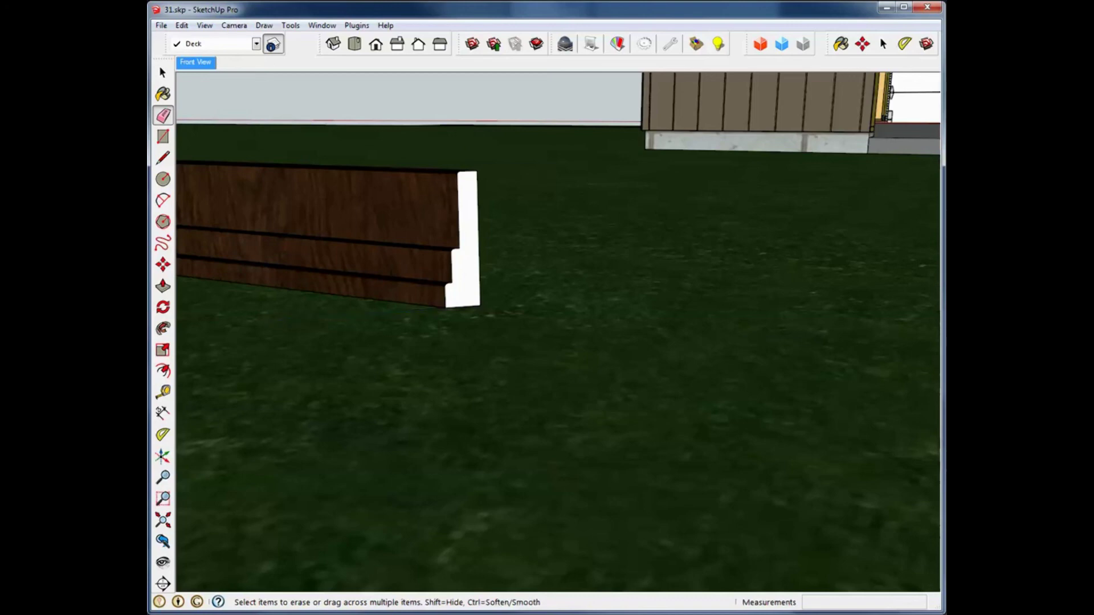
Paint the white mitred end face of the trim board with the same dark wood material as its front
left_click(163, 73)
scroll(474, 269, "up", 4)
middle_click_drag(474, 269, 442, 478)
middle_click_drag(572, 399, 575, 427)
left_click(382, 239)
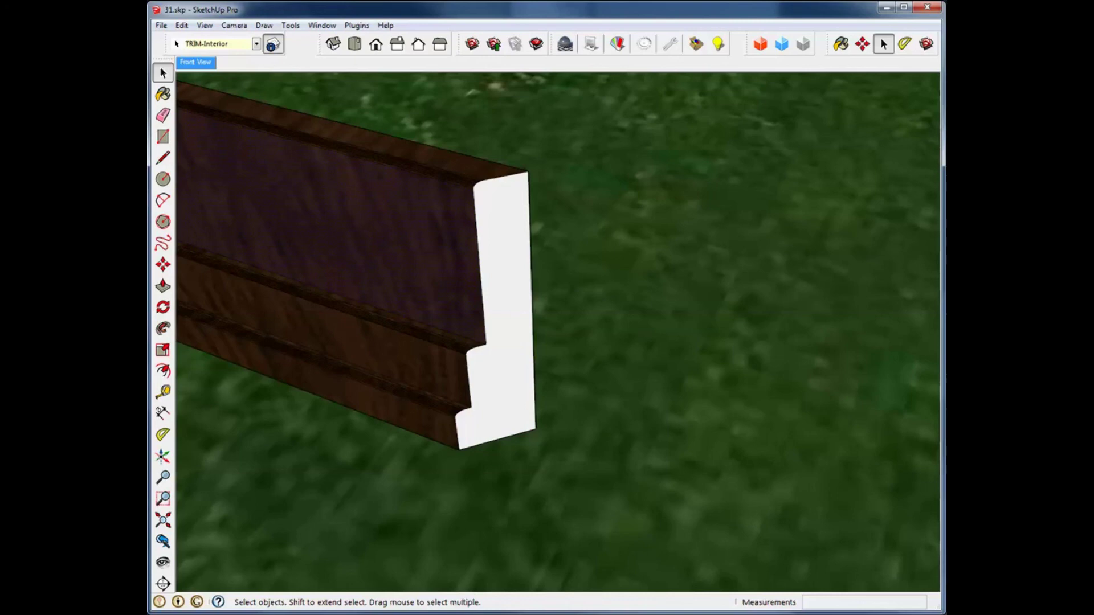
key("b")
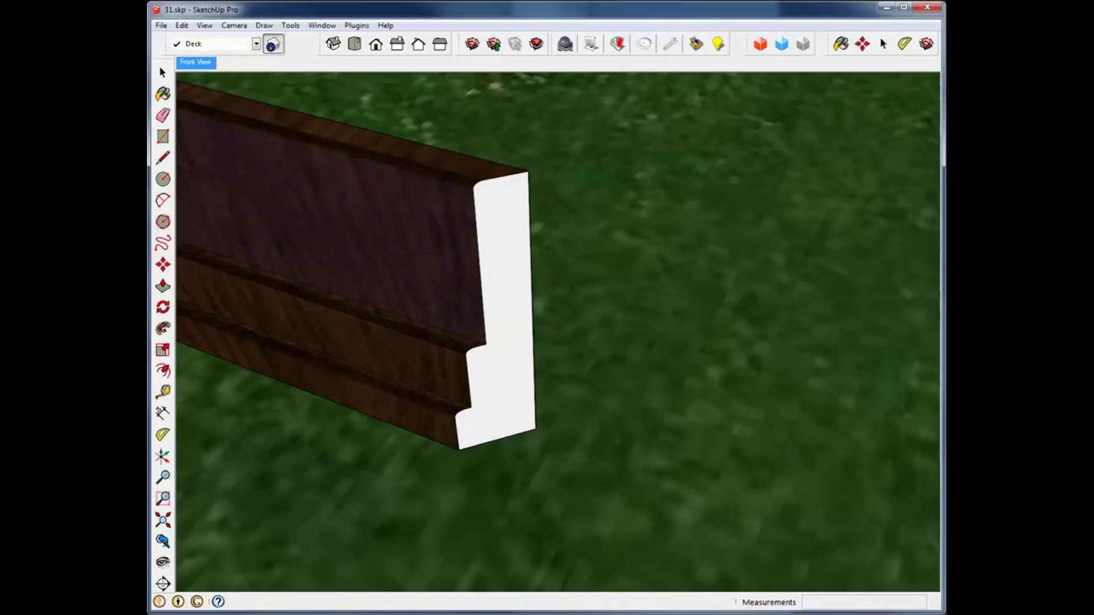
left_click(506, 312)
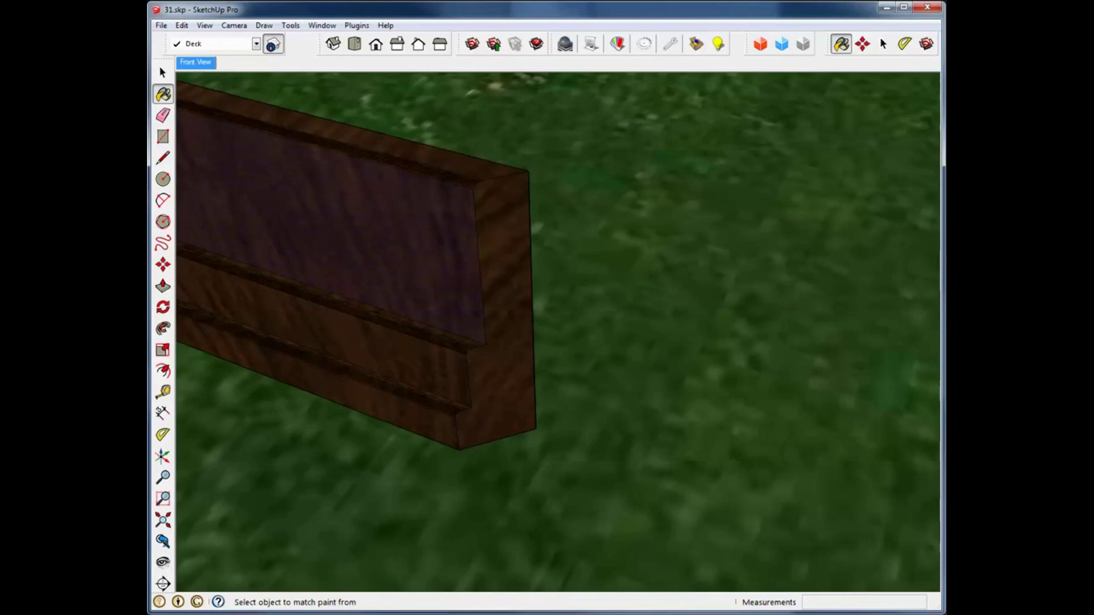
key("space")
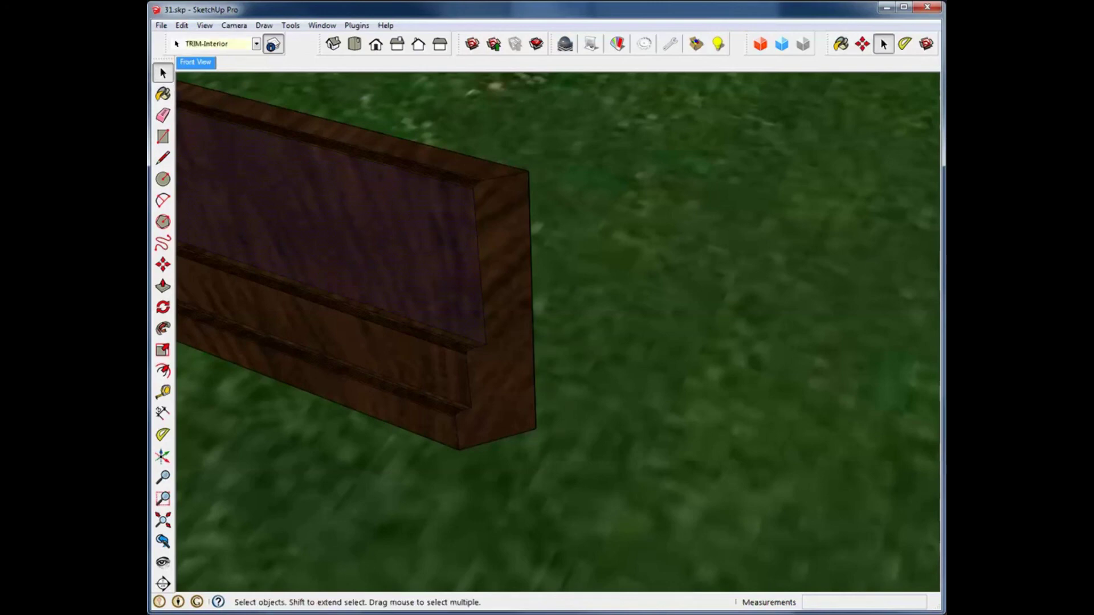
left_click(627, 331)
Select all the geometry of the mitred trim board and make it a group
middle_click_drag(627, 330, 617, 325)
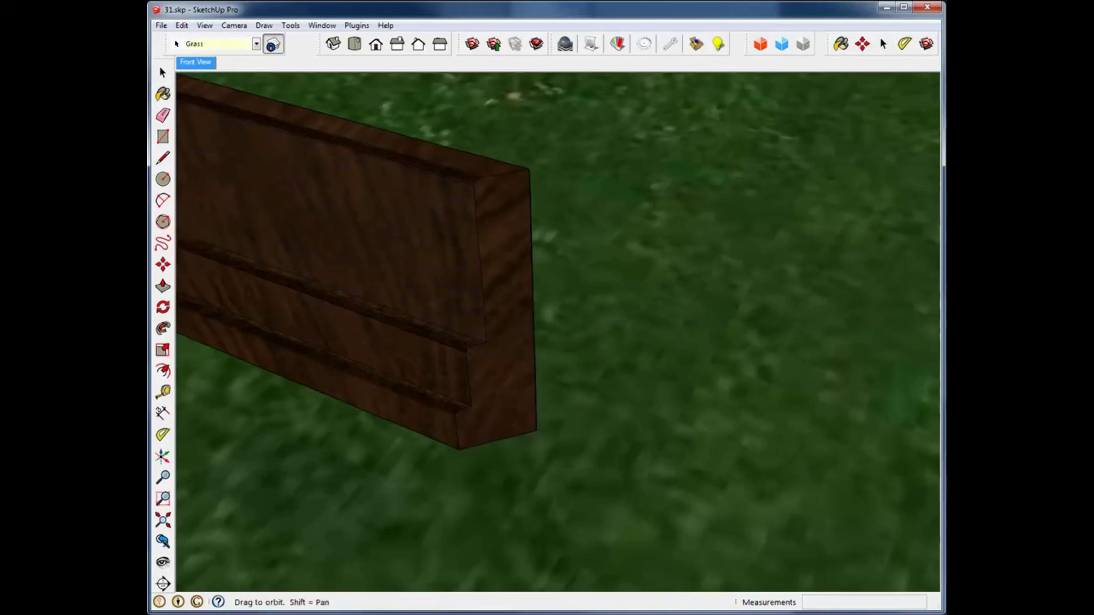
middle_click_drag(581, 188, 521, 157)
scroll(540, 204, "down", 7)
middle_click_drag(513, 239, 461, 160)
left_click_drag(391, 122, 537, 215)
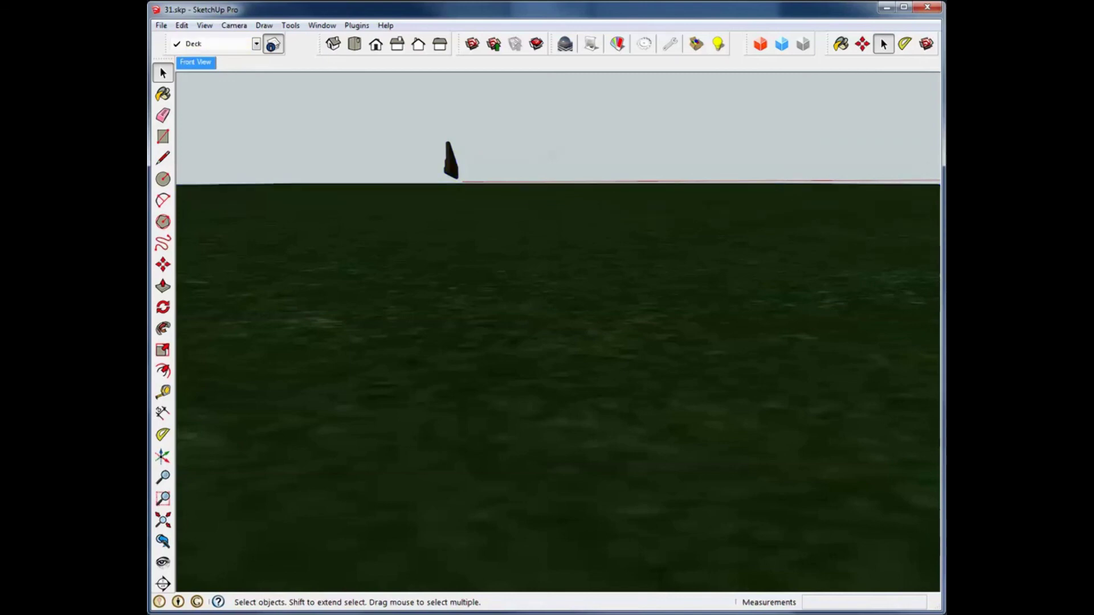
right_click(445, 159)
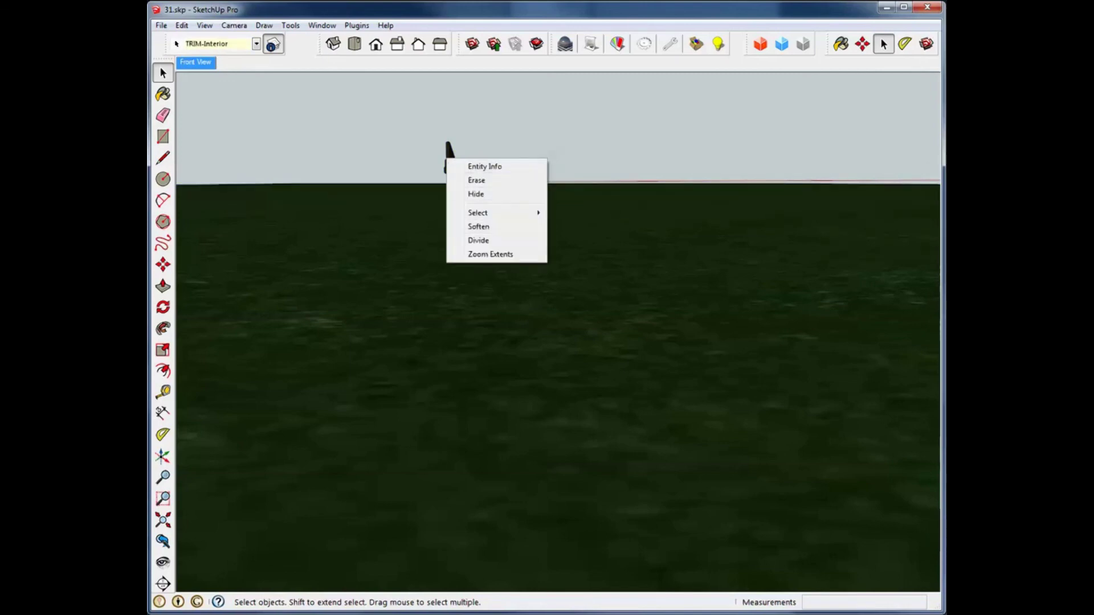
key("Escape")
left_click_drag(405, 95, 495, 210)
right_click(455, 164)
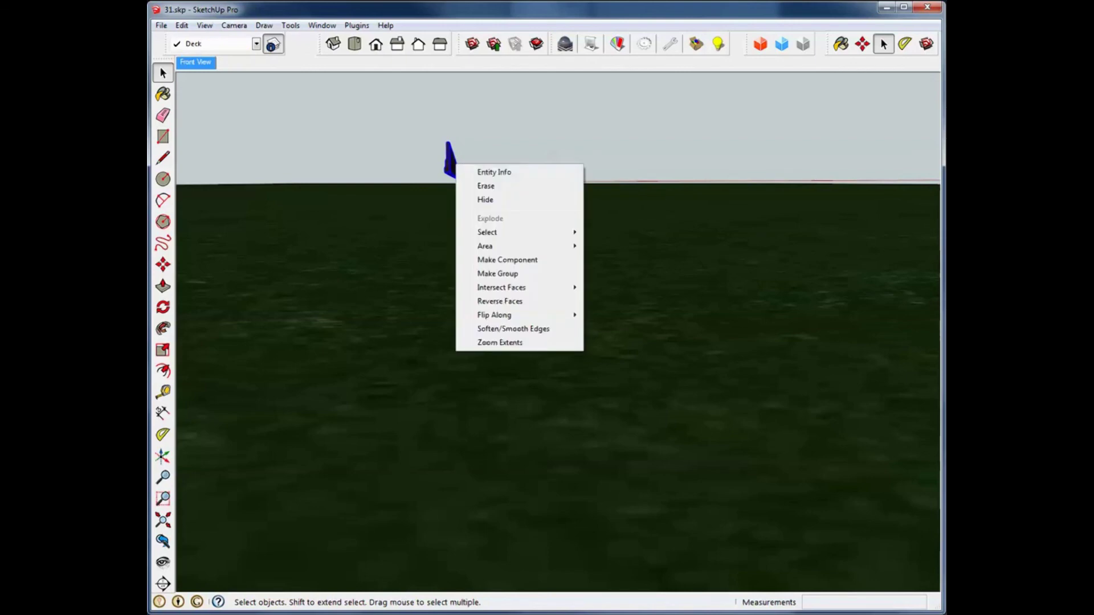
left_click(504, 274)
Examine the mitred end of the grouped trim board up close and the commands available for the group
middle_click_drag(505, 274, 515, 379)
scroll(516, 365, "down", 5)
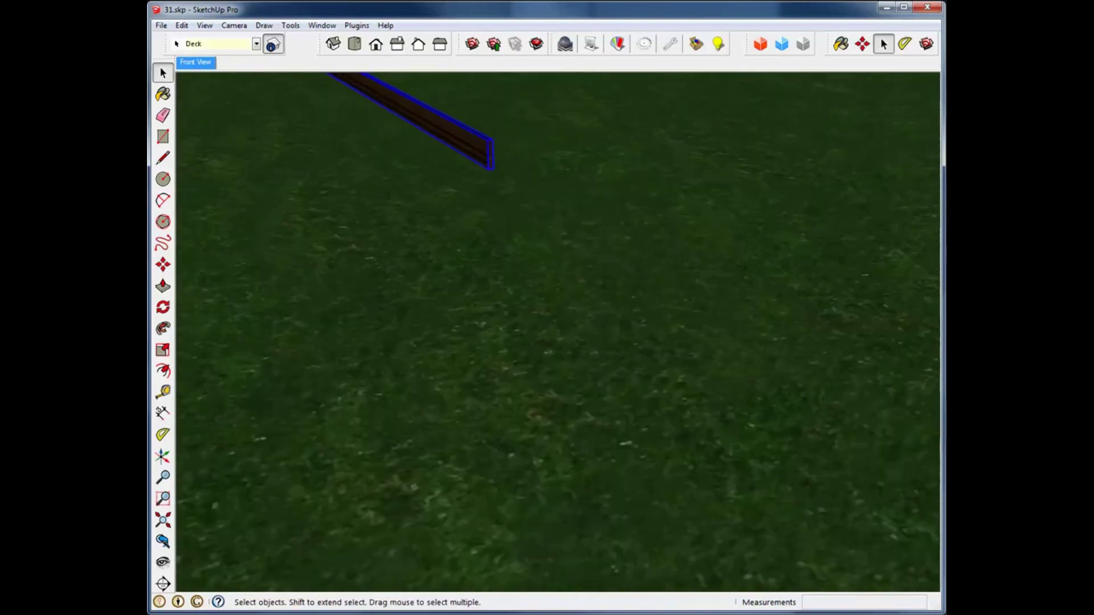
scroll(439, 107, "up", 5)
scroll(442, 109, "up", 2)
scroll(652, 257, "up", 5)
middle_click_drag(746, 307, 746, 233)
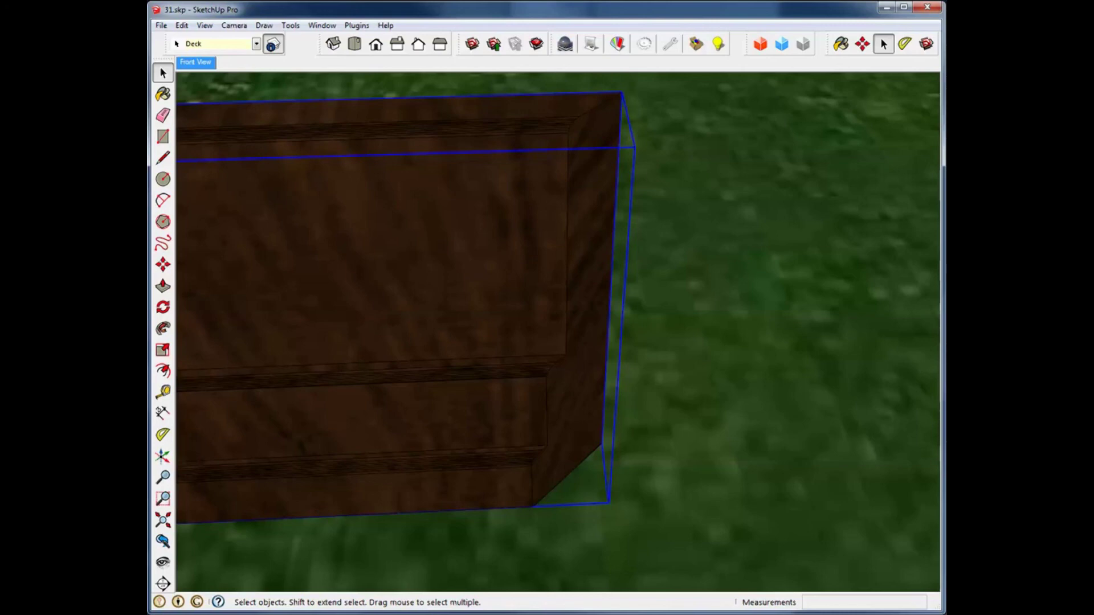
right_click(451, 332)
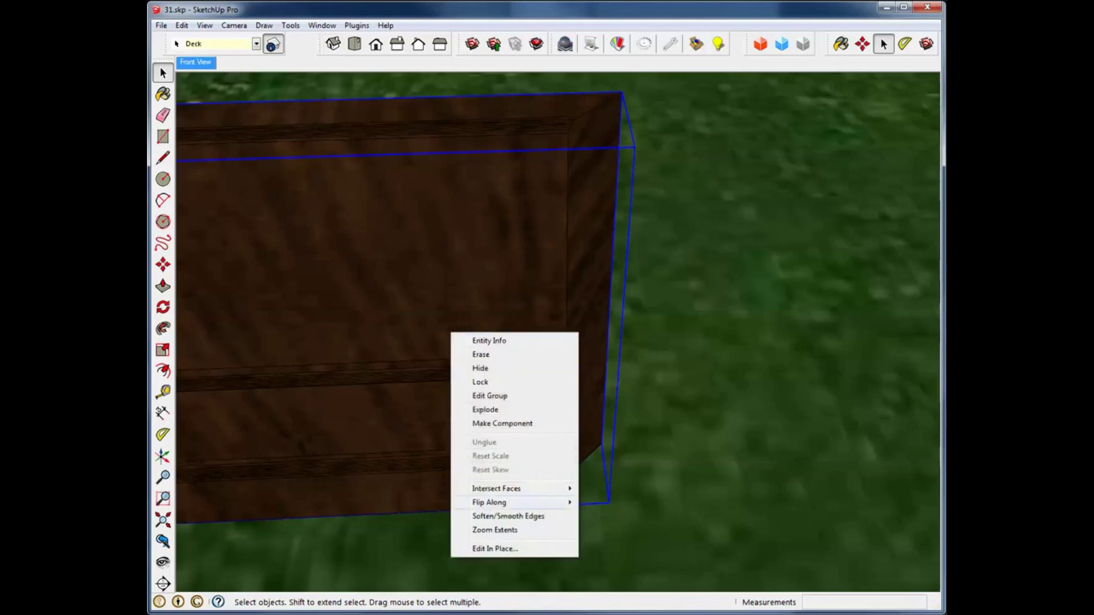
mouse_move(512, 488)
key("Escape")
scroll(482, 279, "down", 5)
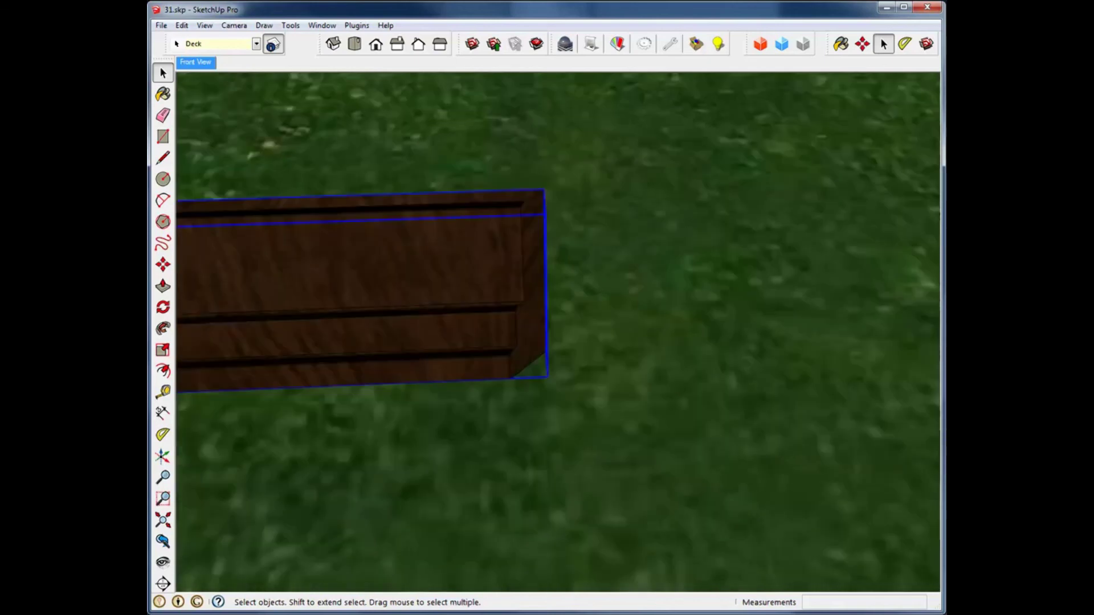